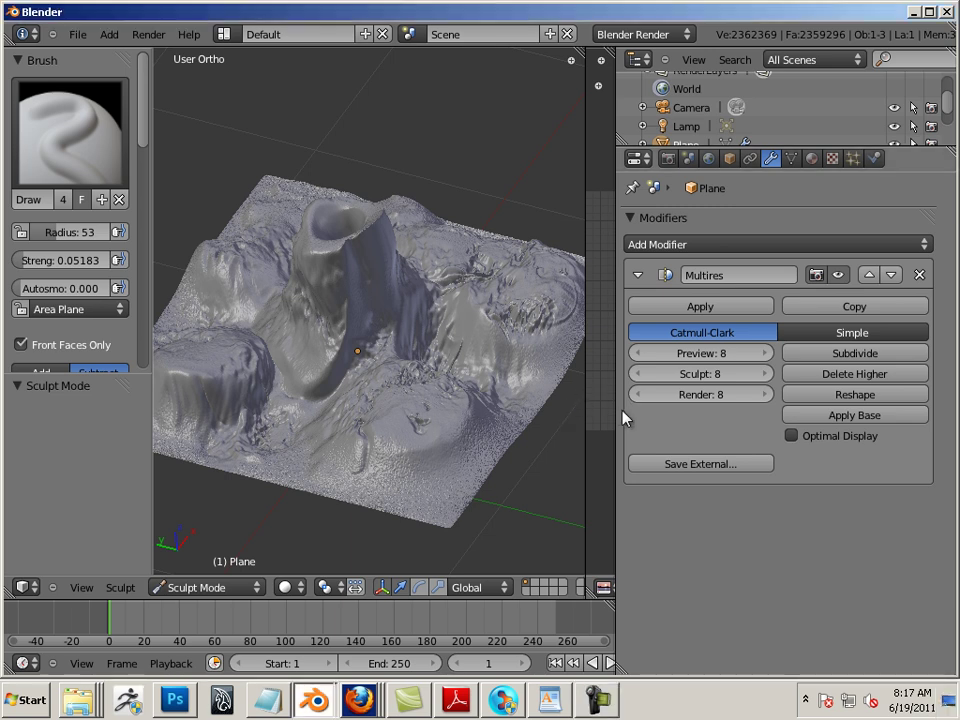
Join the narrow side editor into the 3D view and drag the Properties border back left
left_click_drag(615, 407, 823, 459)
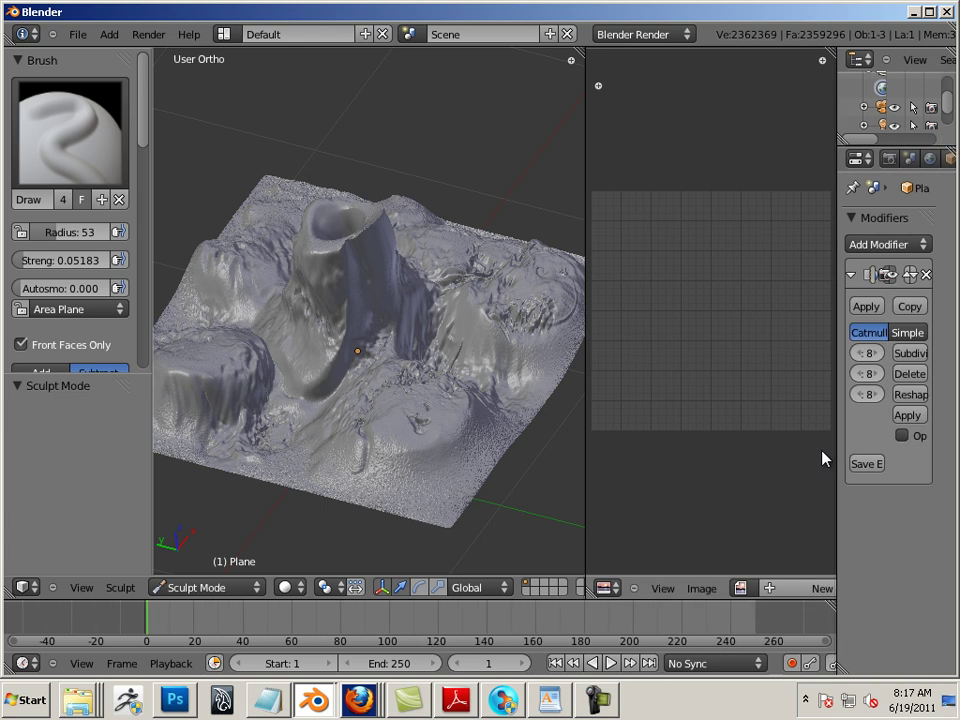
right_click(584, 397)
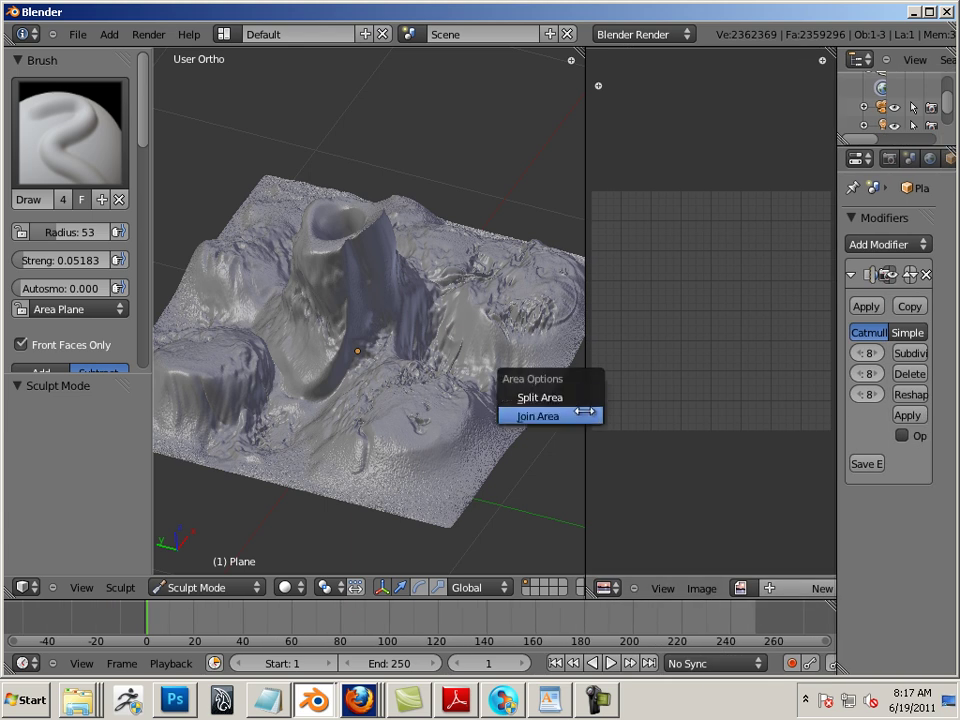
left_click(584, 411)
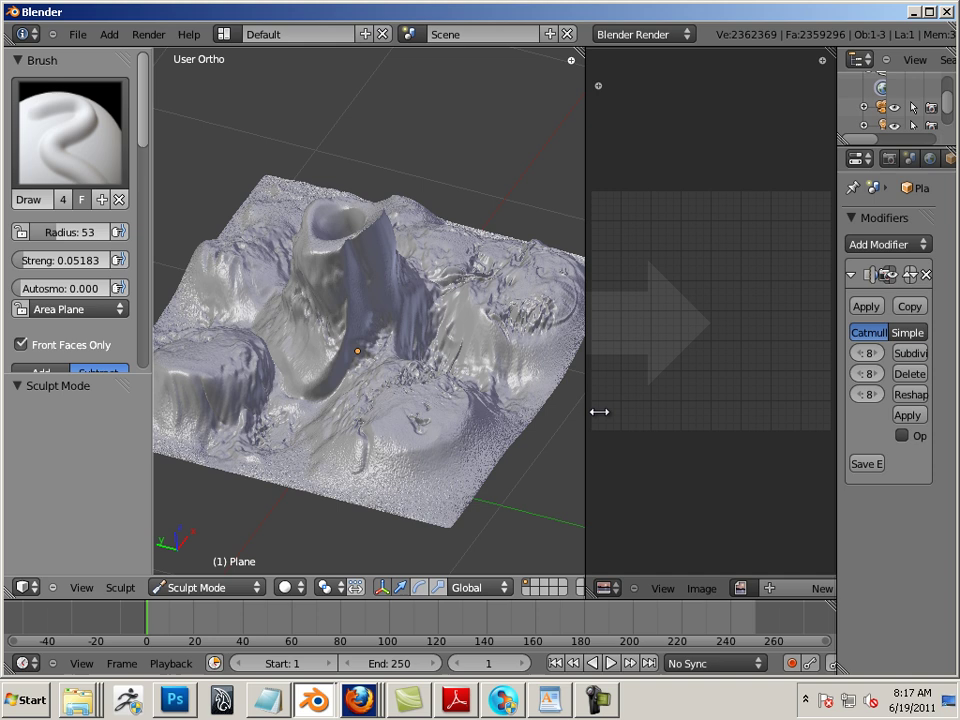
left_click(600, 412)
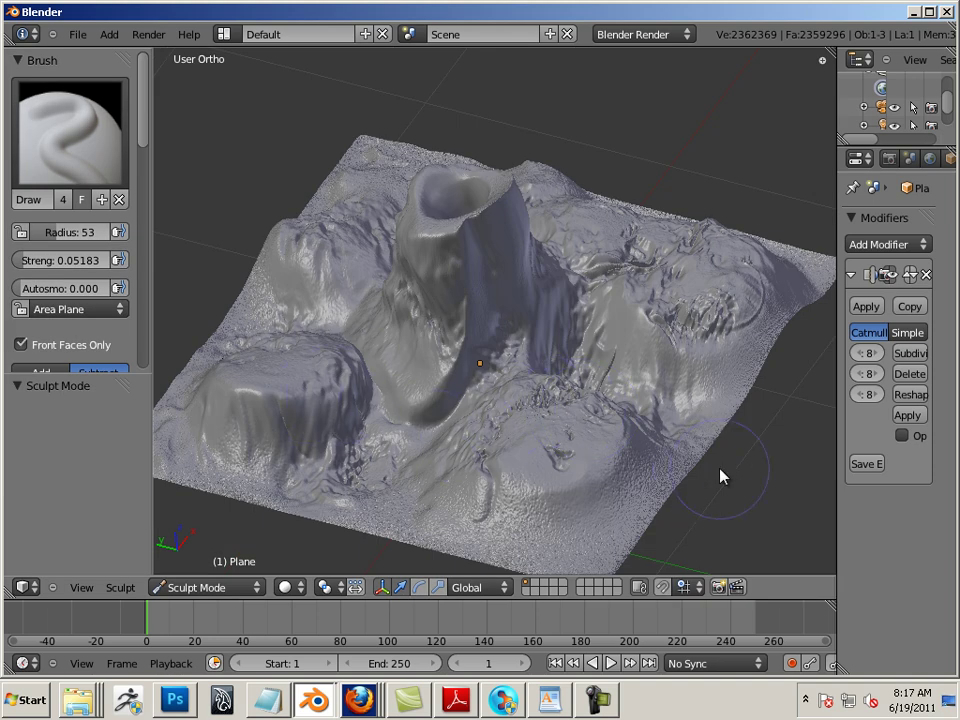
middle_click_drag(720, 476, 735, 452)
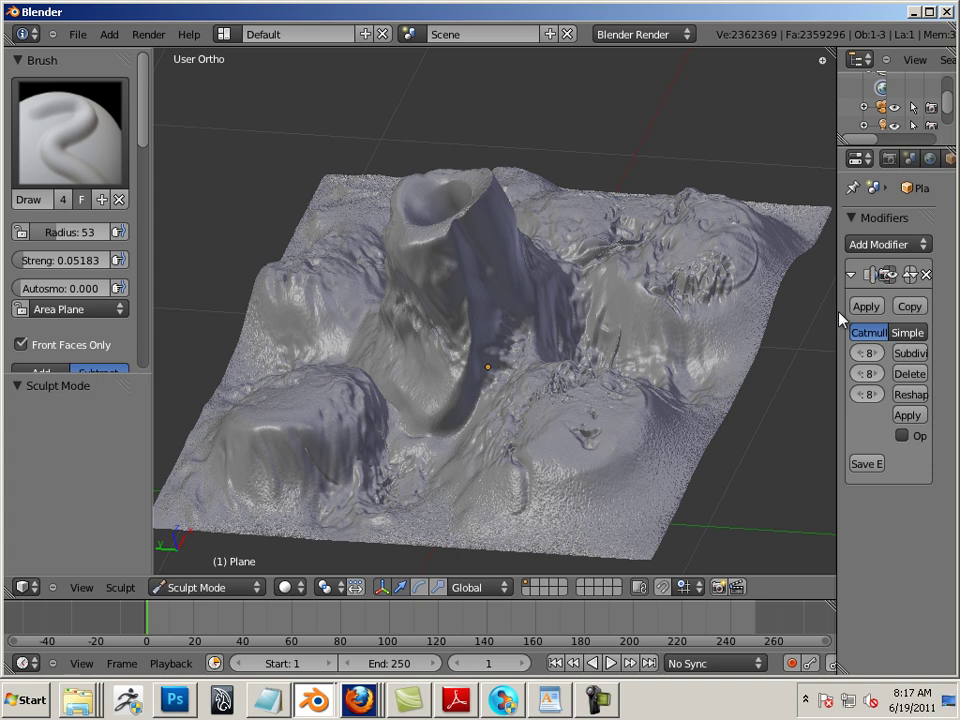
left_click_drag(836, 318, 663, 322)
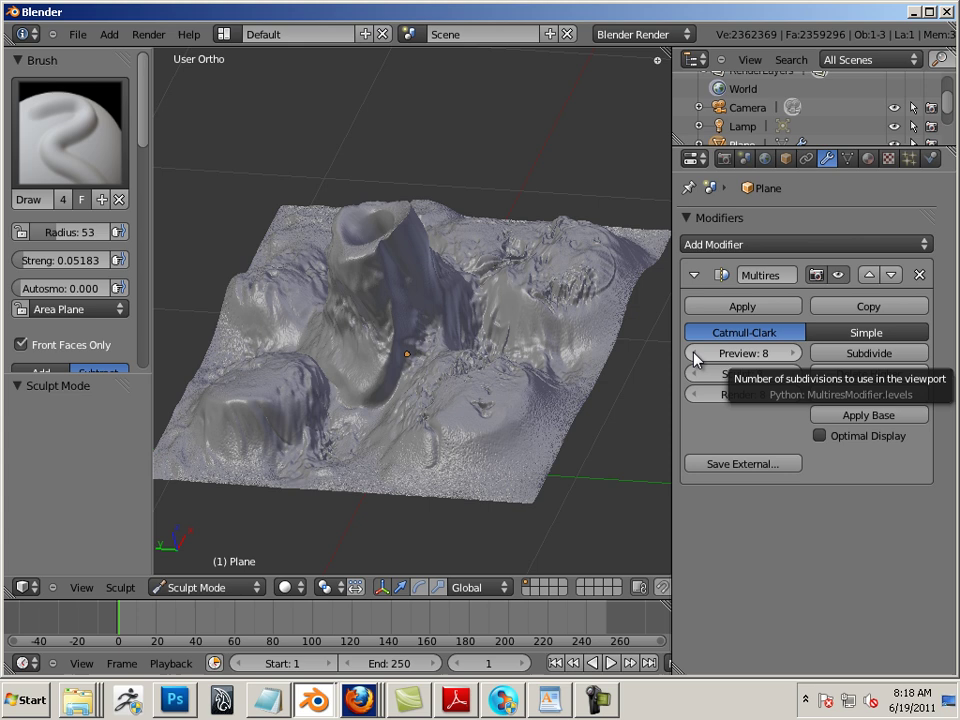
Switch to Object Mode and step the Multires Preview level down from 8 to 2
left_click(215, 586)
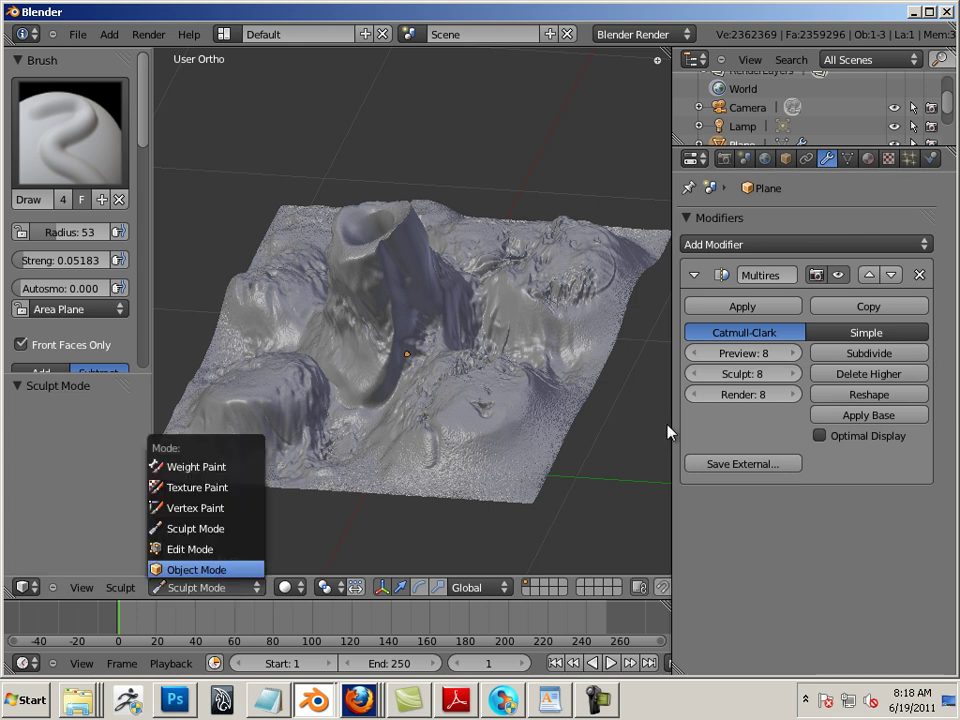
key("Return")
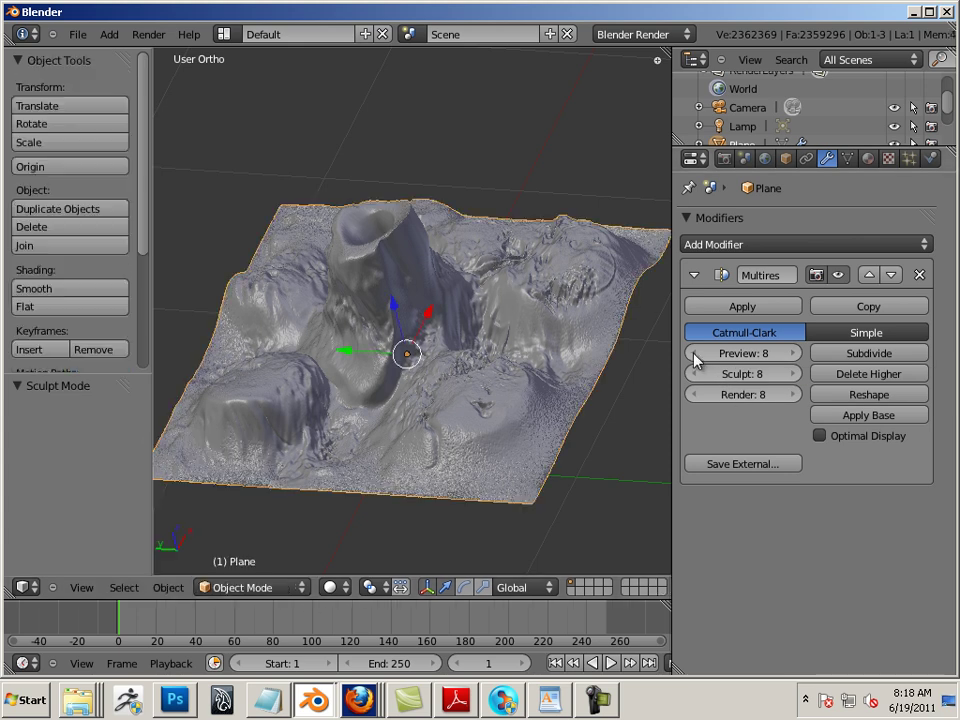
left_click(691, 353)
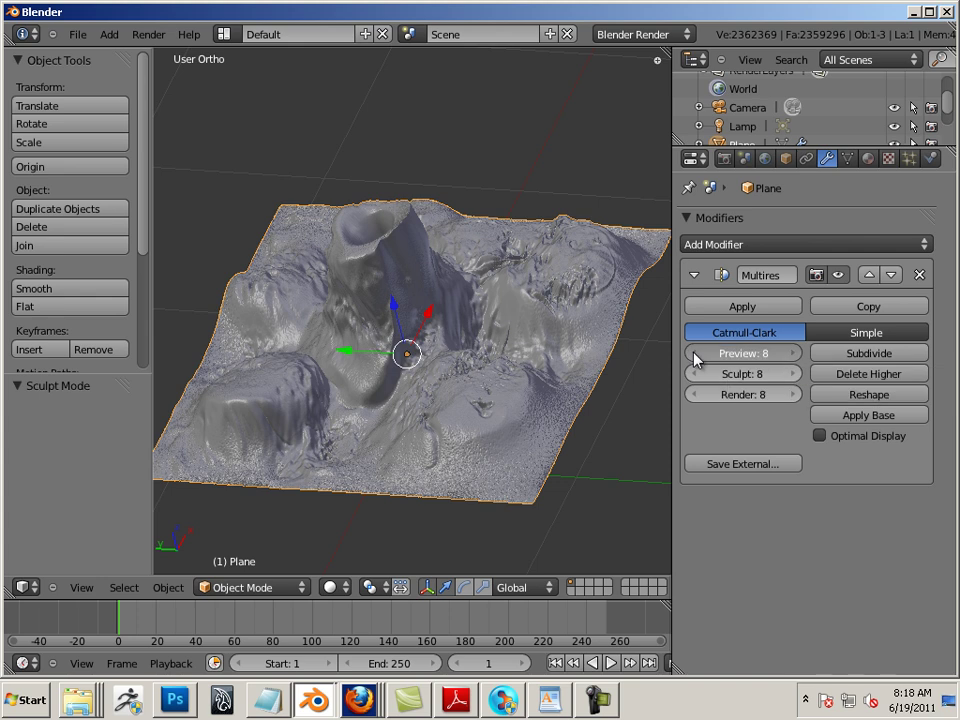
left_click(692, 353)
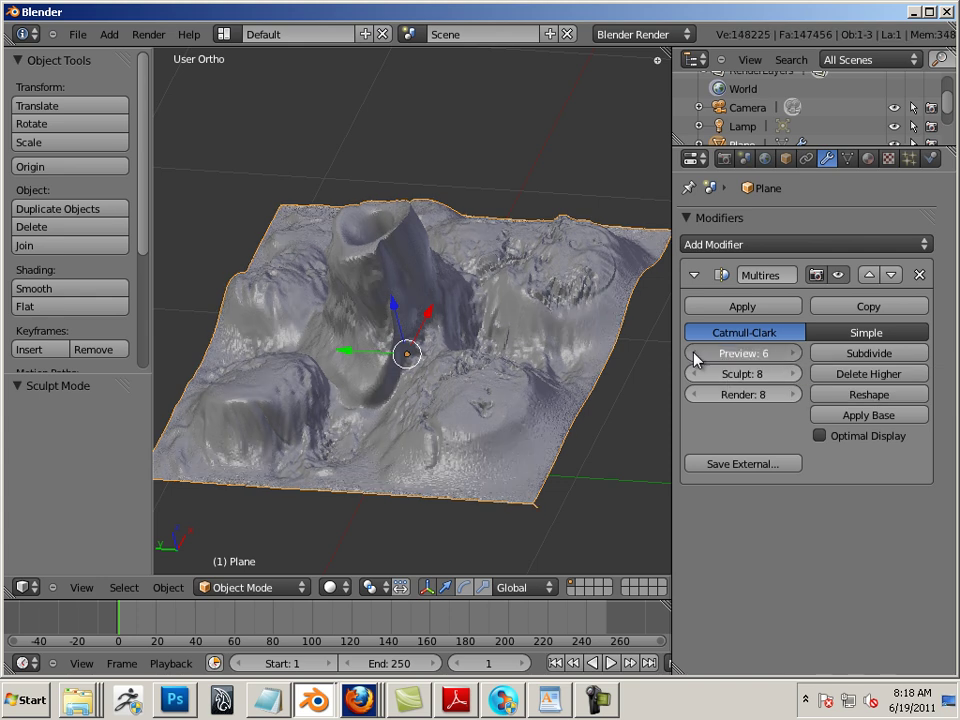
left_click(693, 354)
left_click(693, 354)
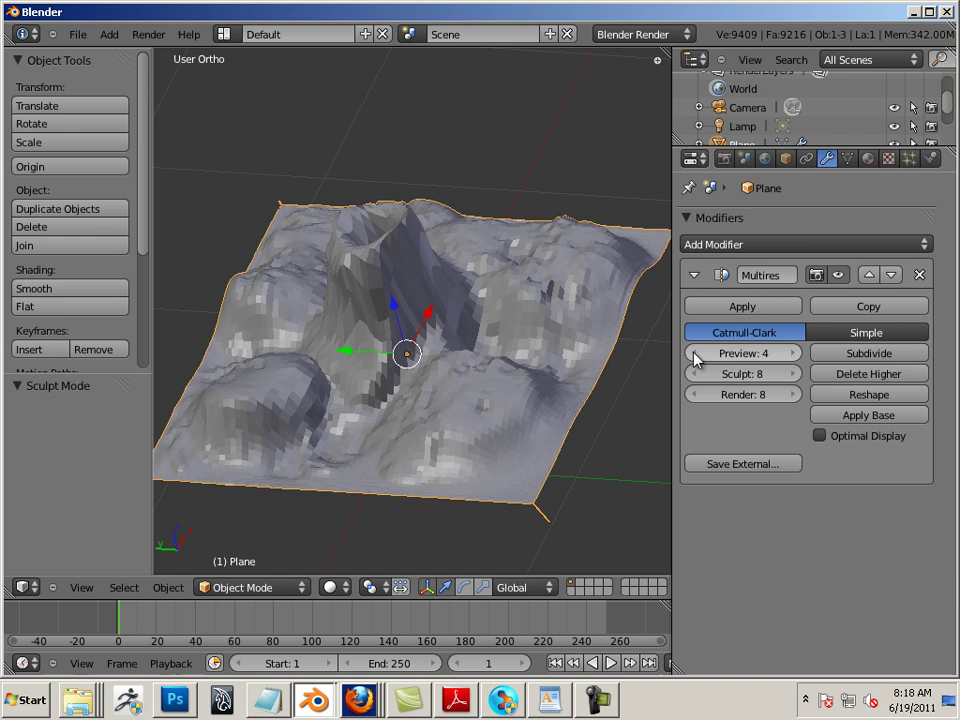
left_click(693, 354)
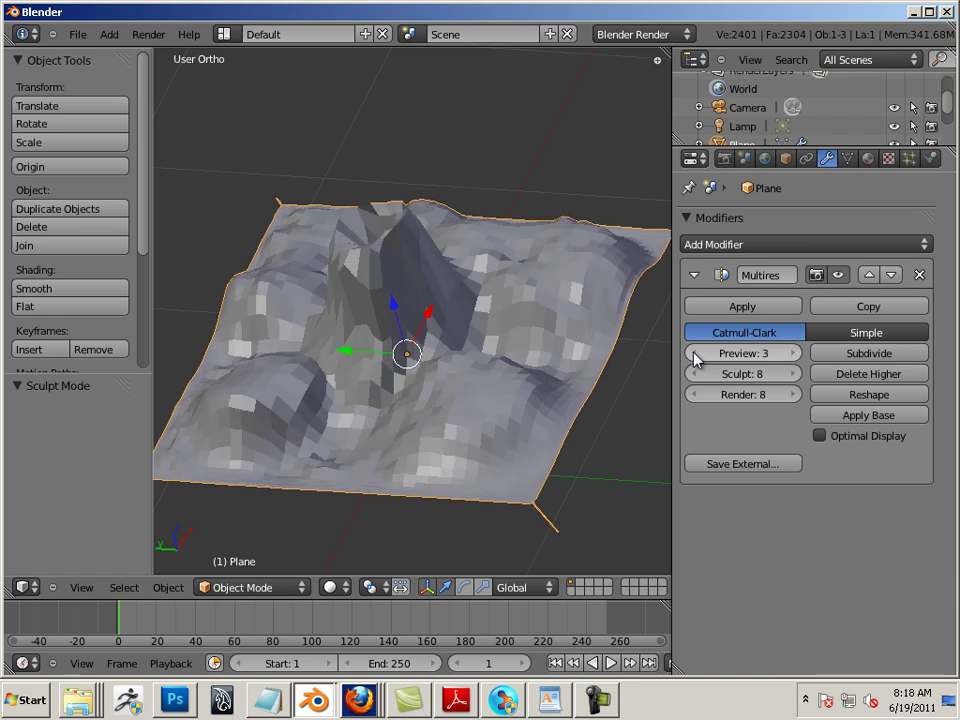
left_click(693, 353)
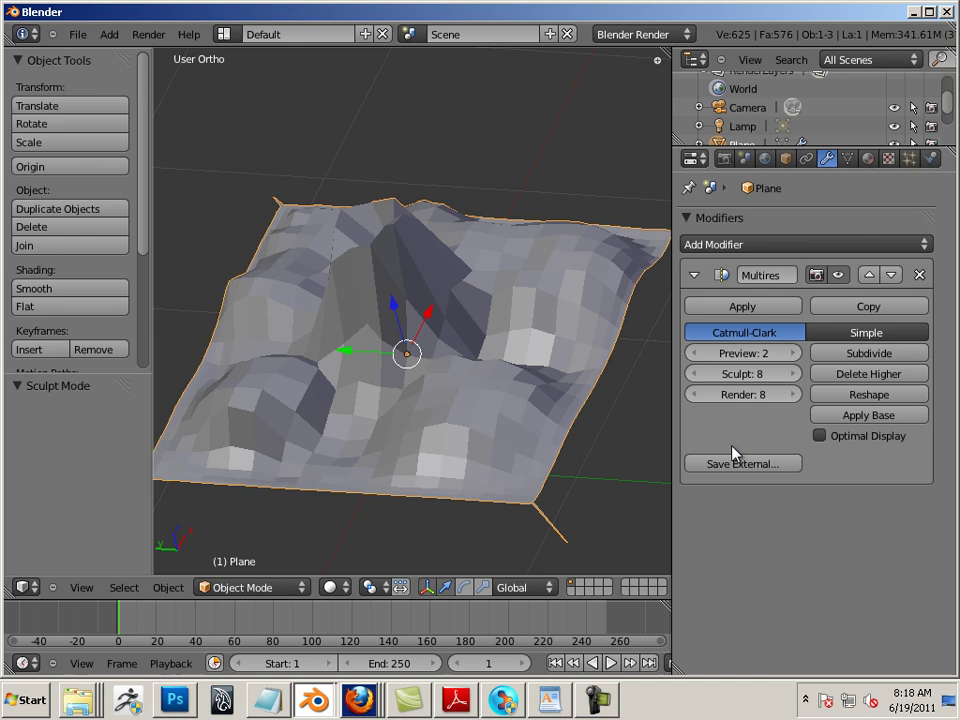
key("Tab")
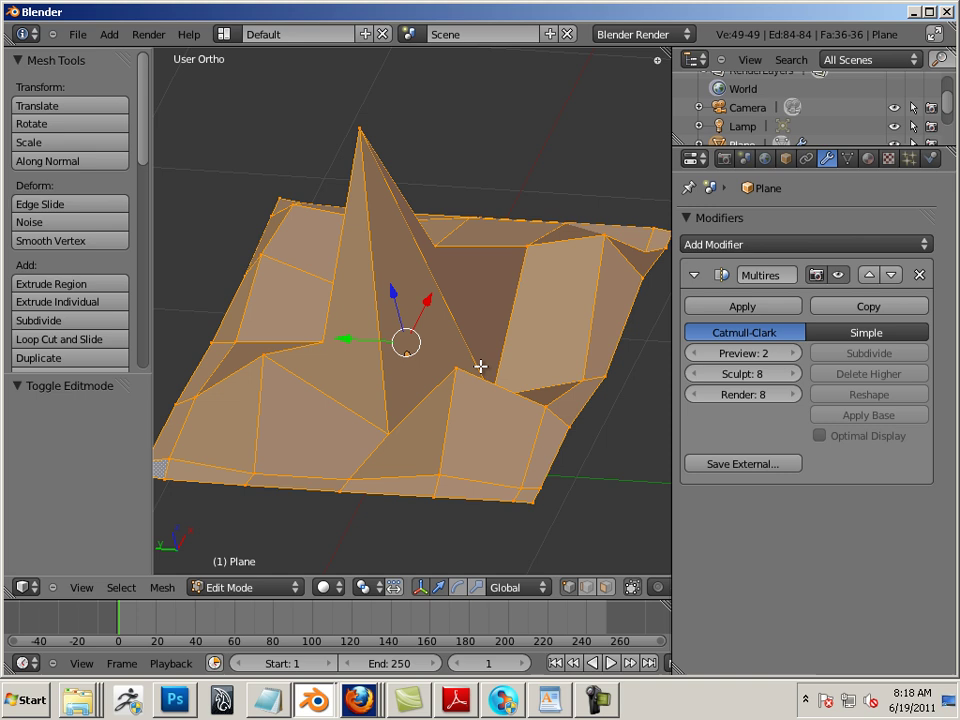
key("Tab")
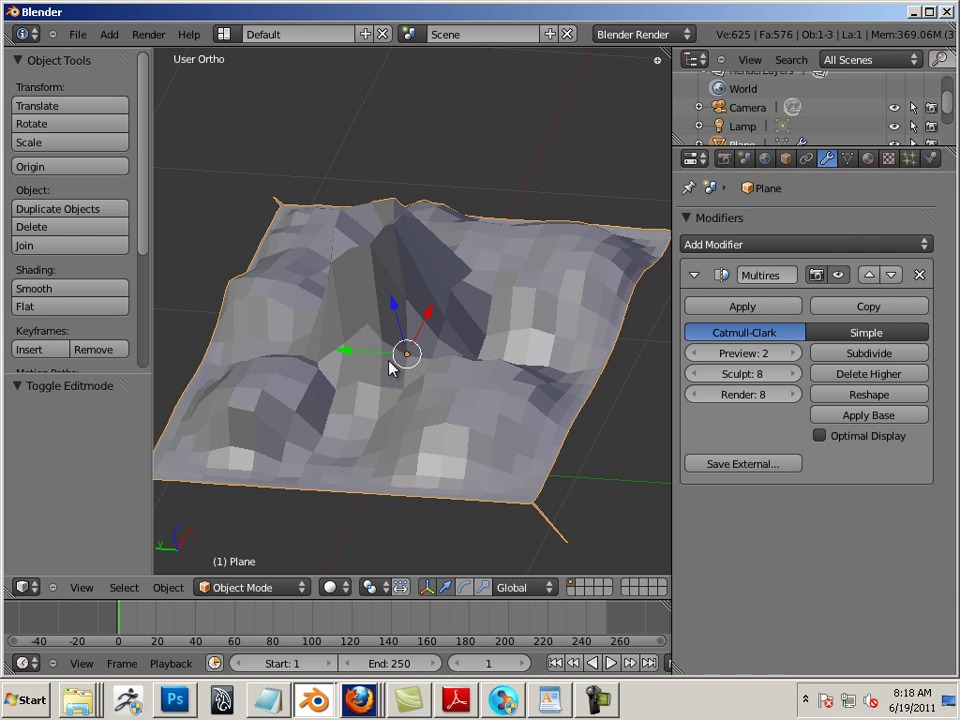
key("Tab")
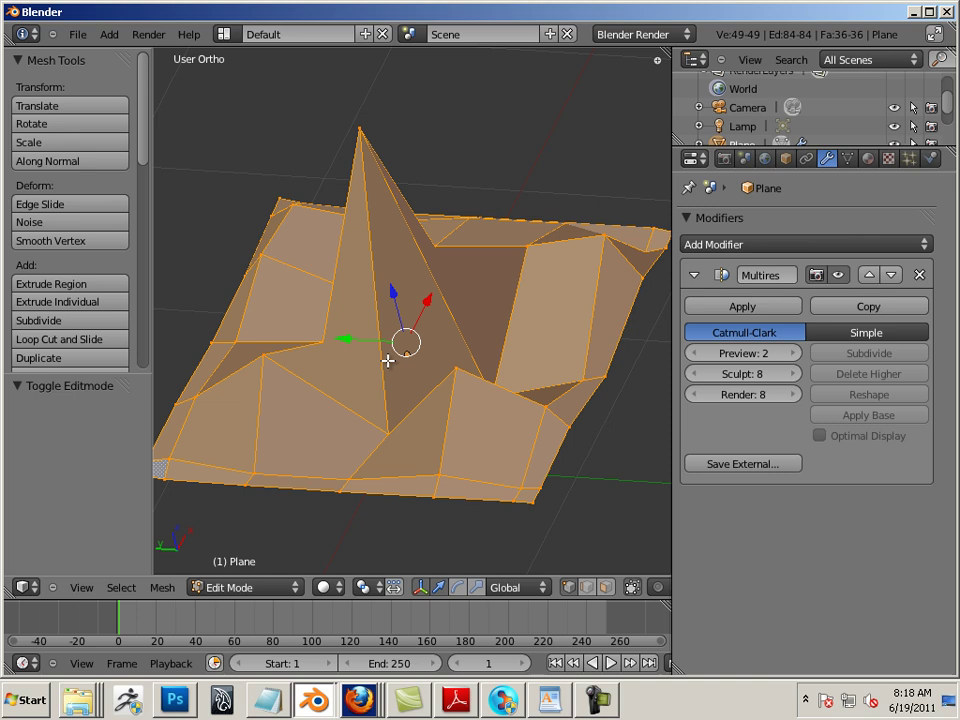
key("Tab")
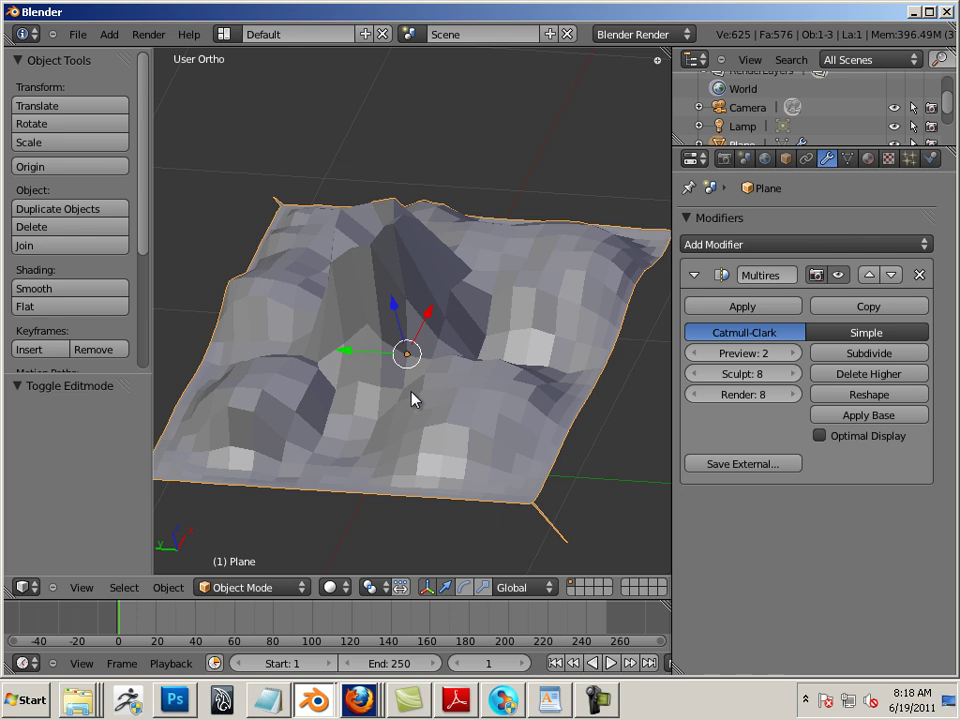
mouse_move(411, 398)
middle_mouse_down()
mouse_move(386, 510)
mouse_move(411, 508)
mouse_move(388, 517)
mouse_move(423, 467)
middle_mouse_up()
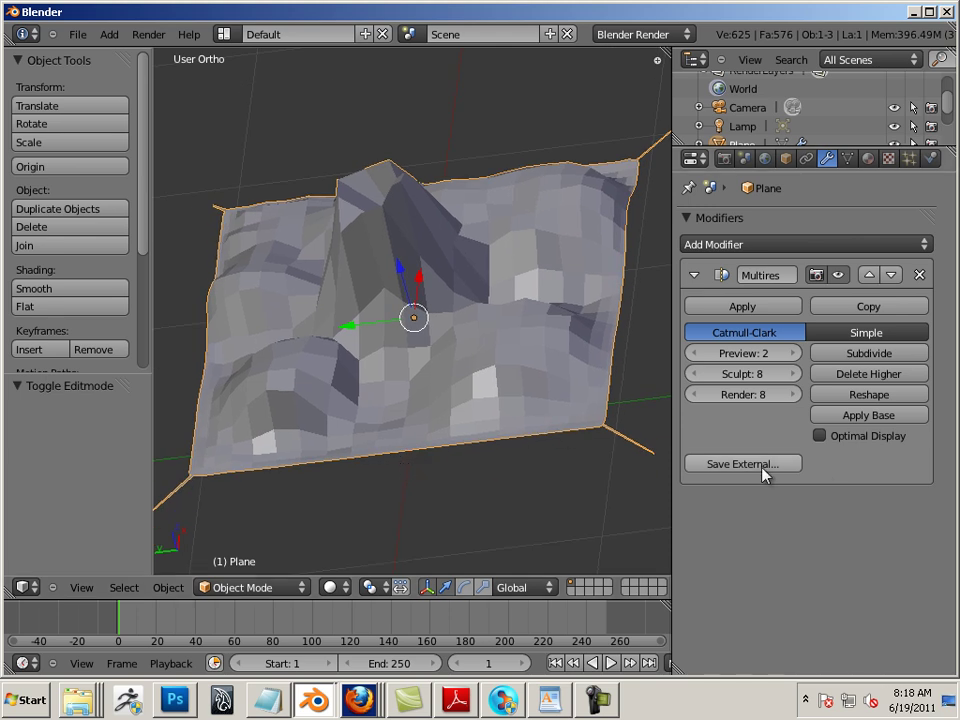
Show the Render settings and split the 3D view down the middle
left_click(726, 158)
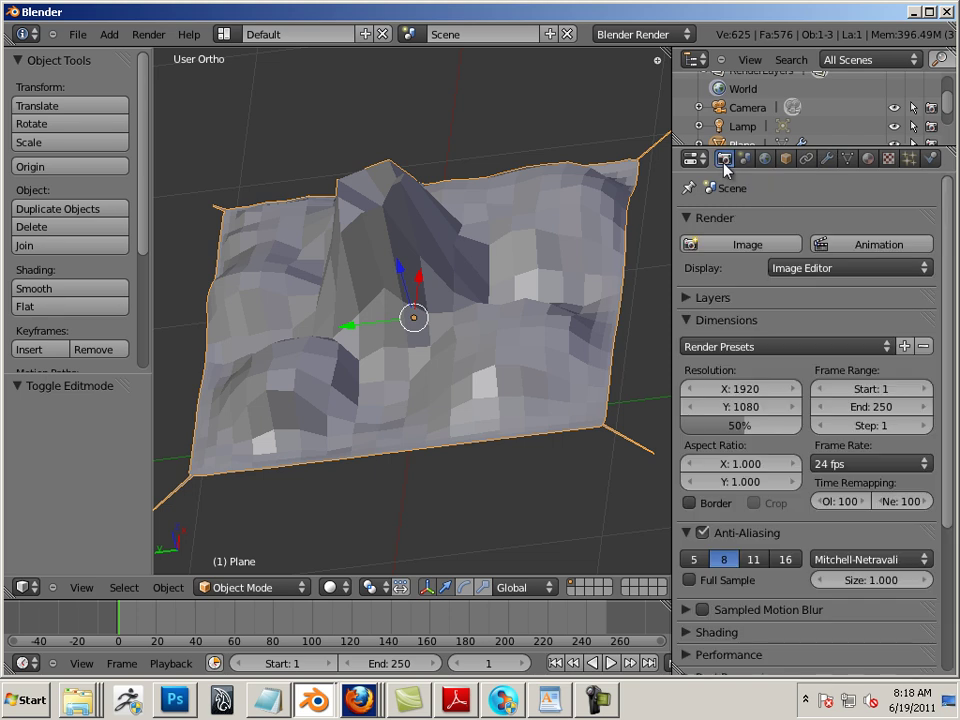
scroll(808, 340, "down", 3)
scroll(815, 350, "down", 3)
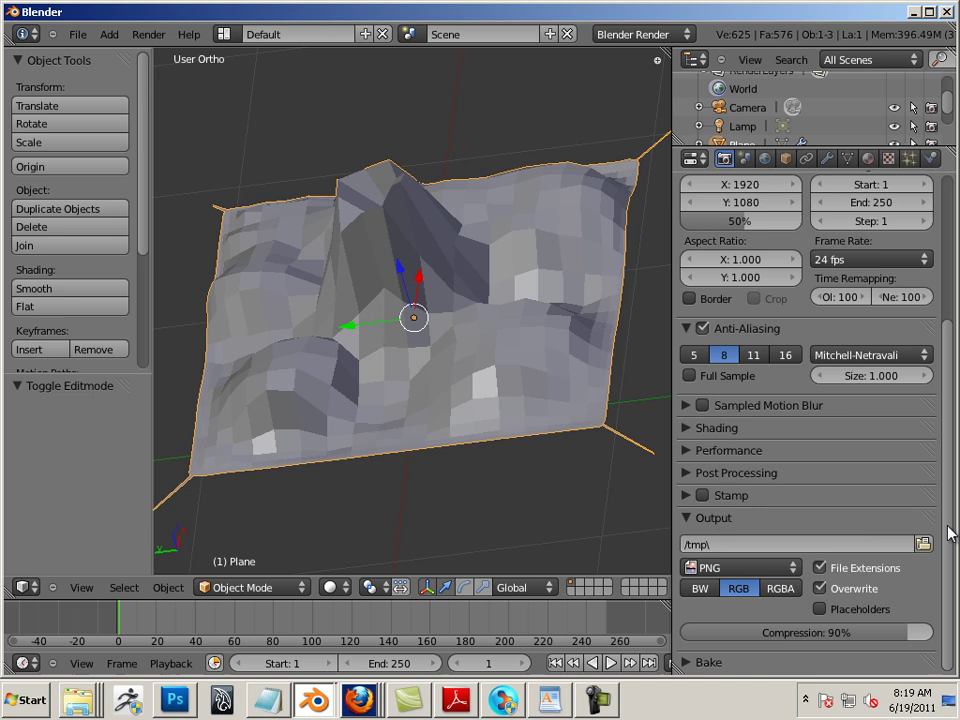
right_click(428, 50)
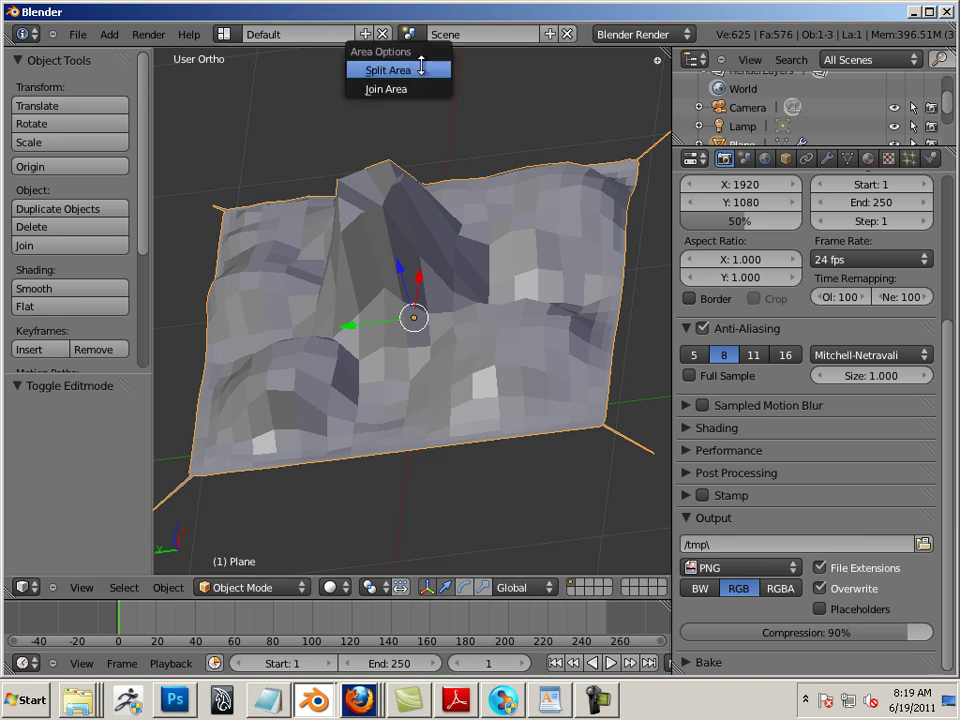
left_click(422, 70)
left_click(448, 250)
Make the right half a UV/Image Editor and enter Edit Mode to show the UVs
left_click(467, 587)
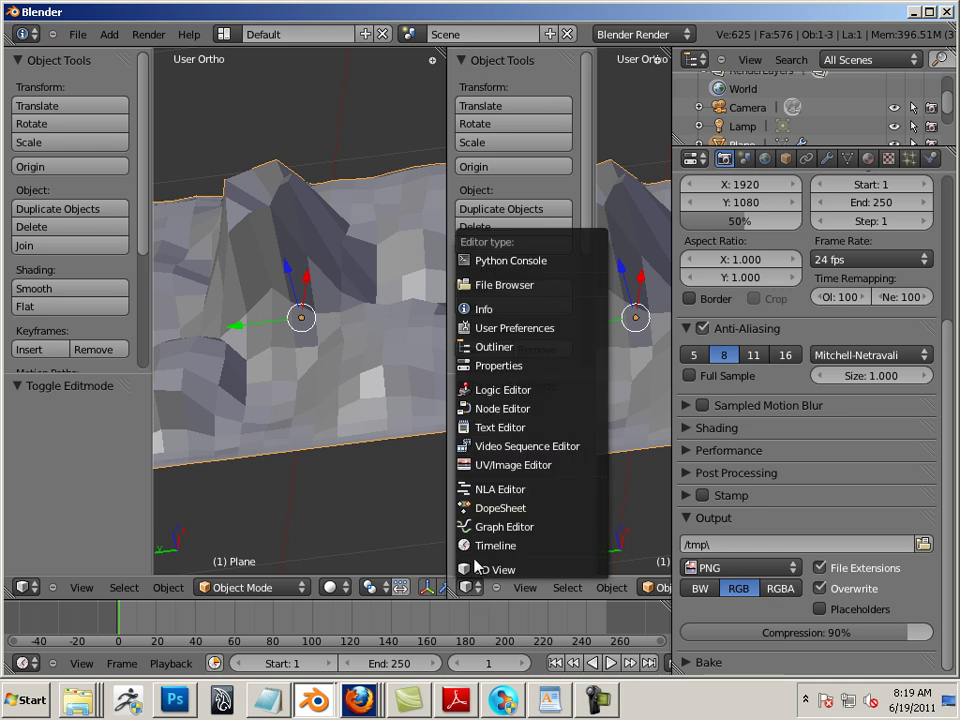
left_click(512, 466)
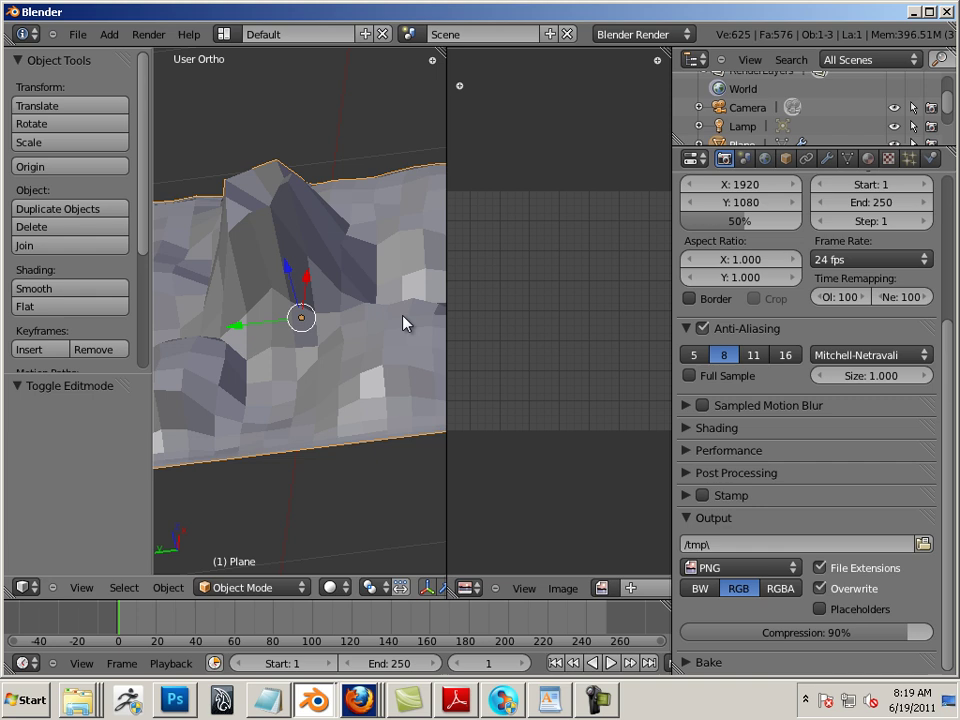
key("Tab")
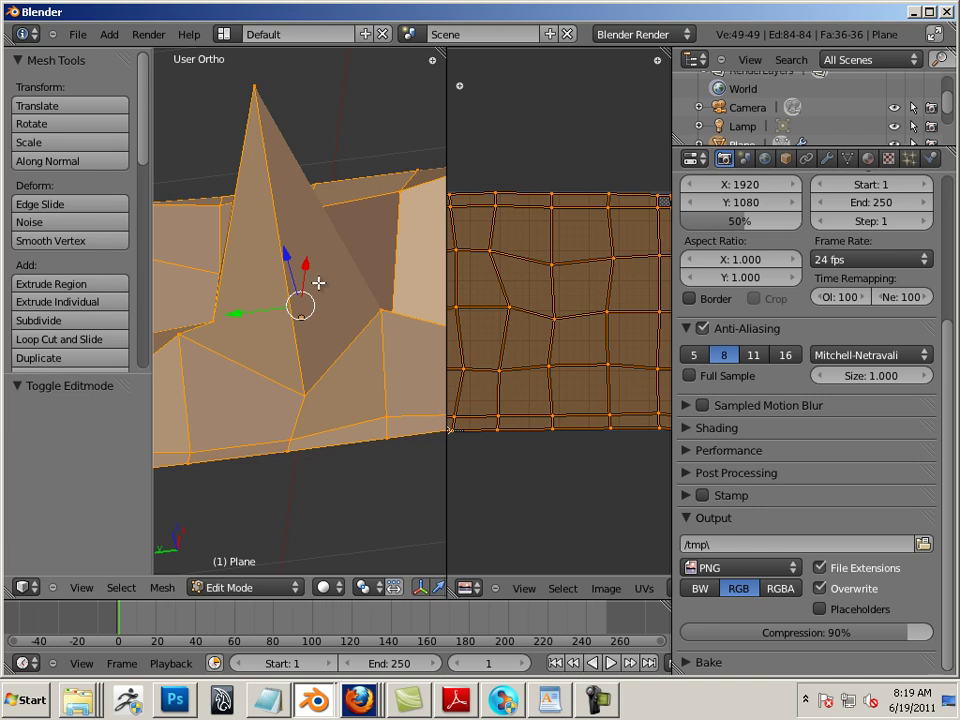
Start a new image and name it Normal_map_example
left_click(603, 597)
left_click(610, 569)
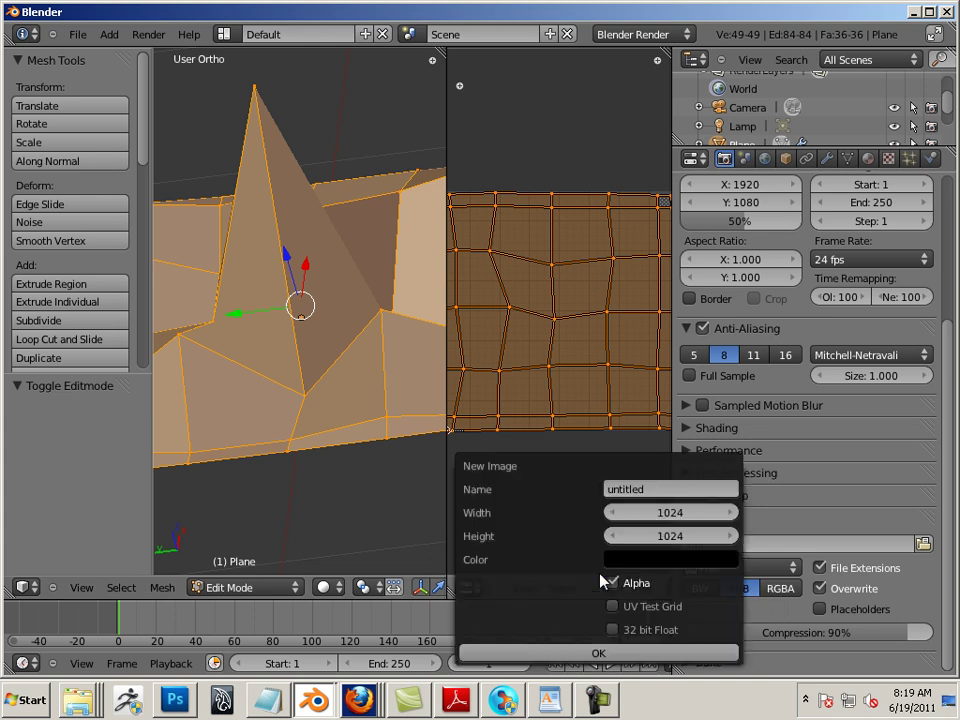
left_click(640, 489)
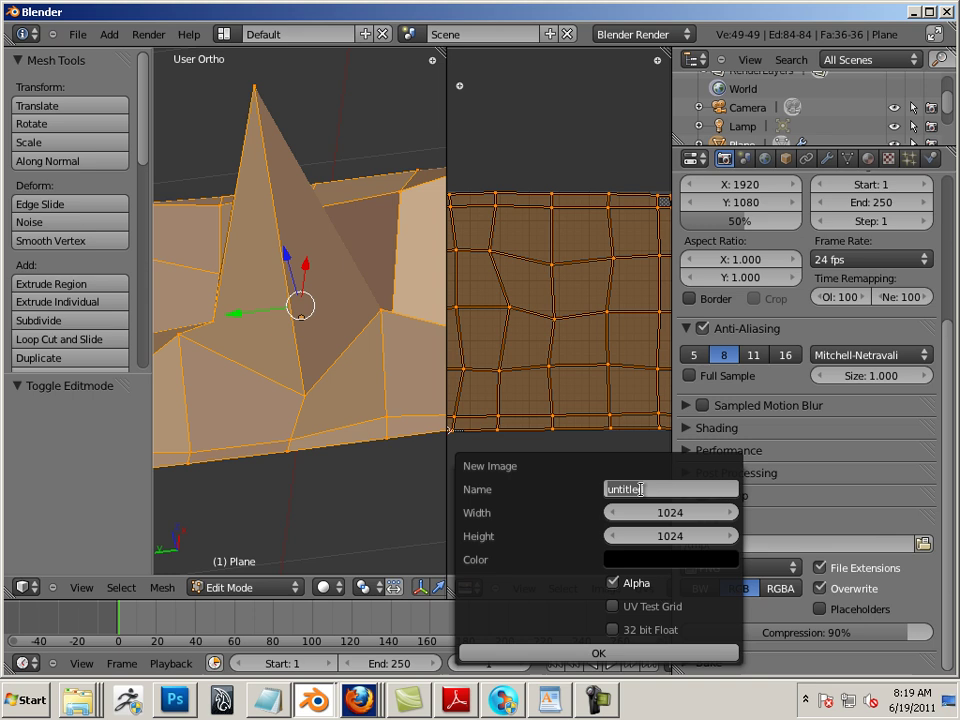
type("Nor")
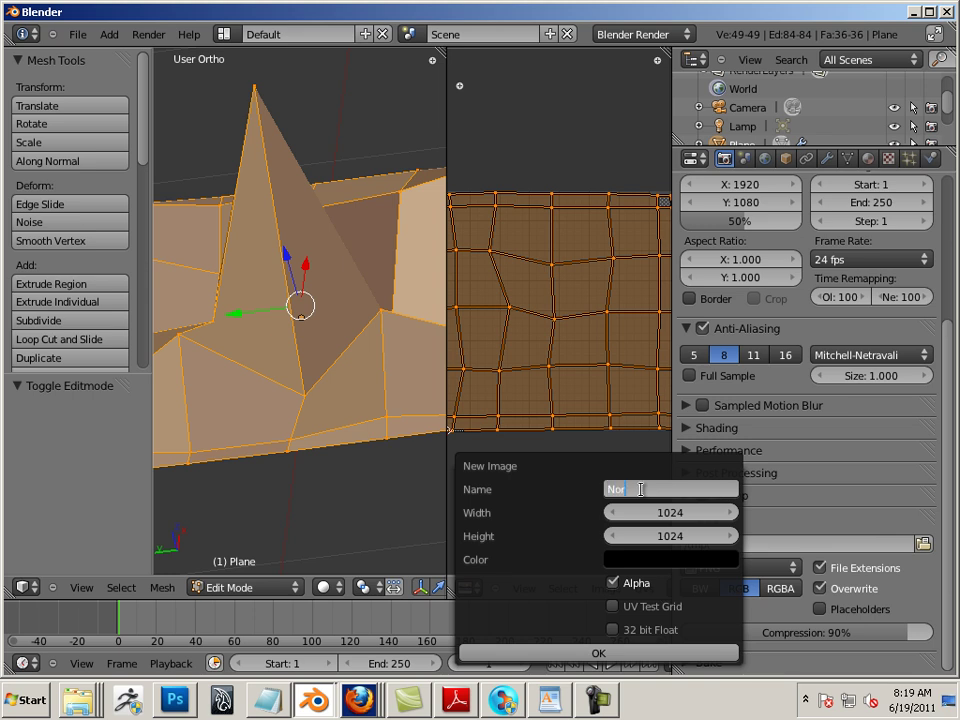
type("mal map")
type(" example")
key("Return")
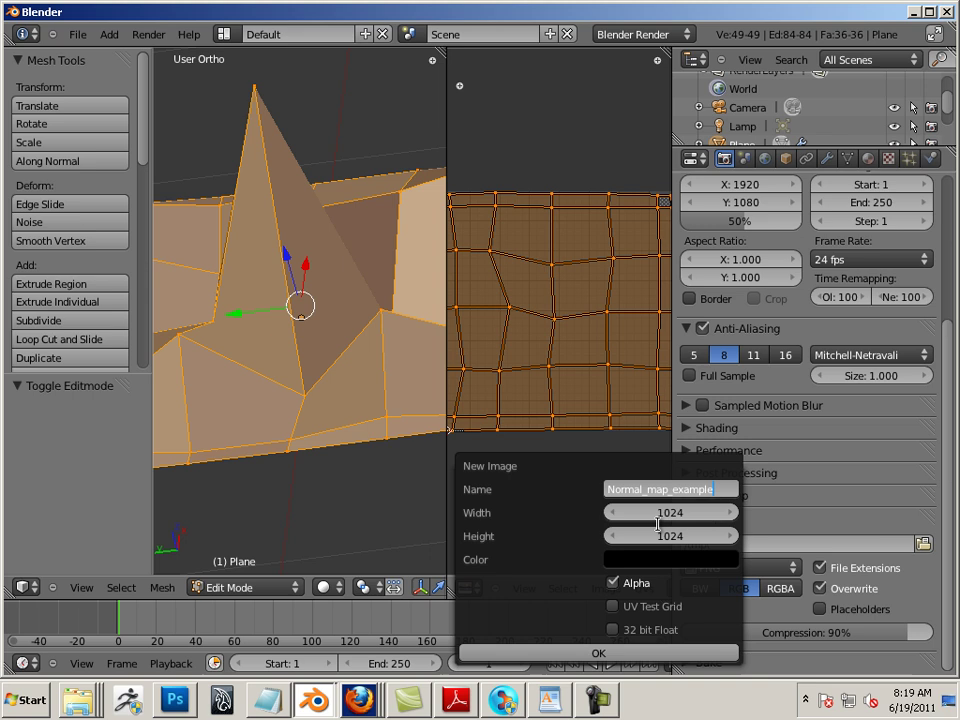
Make the image 2048 × 2048 with alpha off, create it, and zoom out
left_click(668, 513)
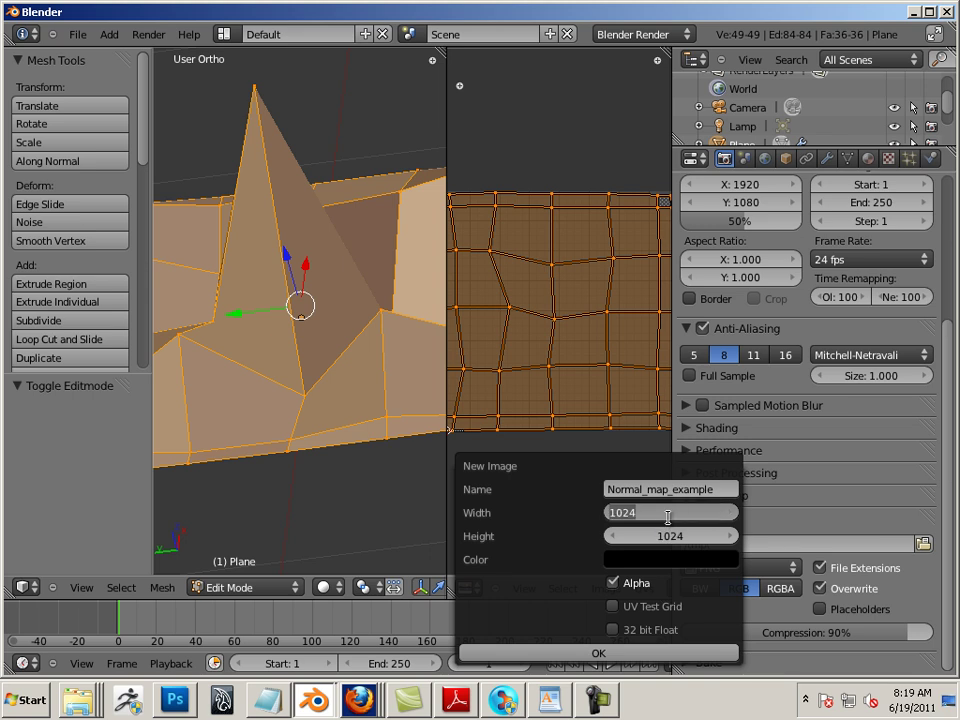
type("2048")
key("Tab")
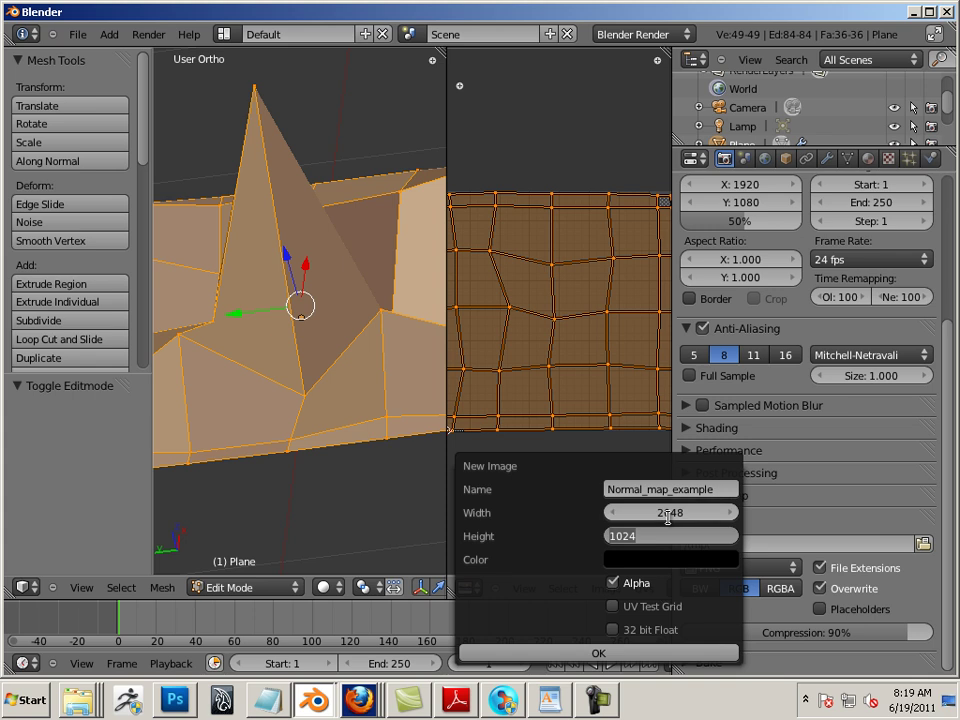
type("2048")
key("Return")
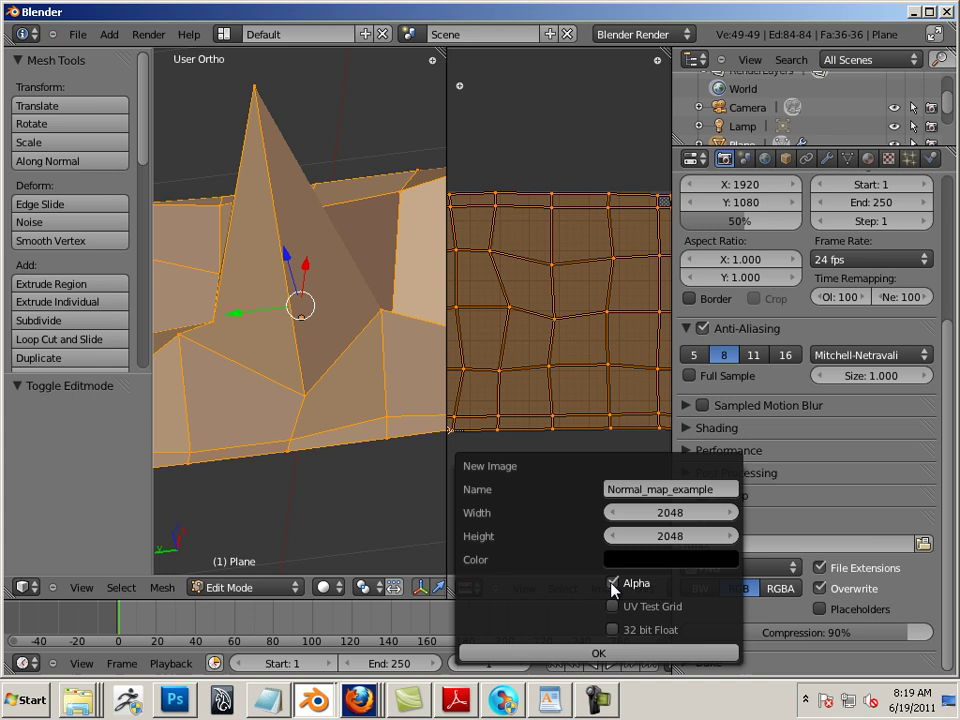
left_click(612, 582)
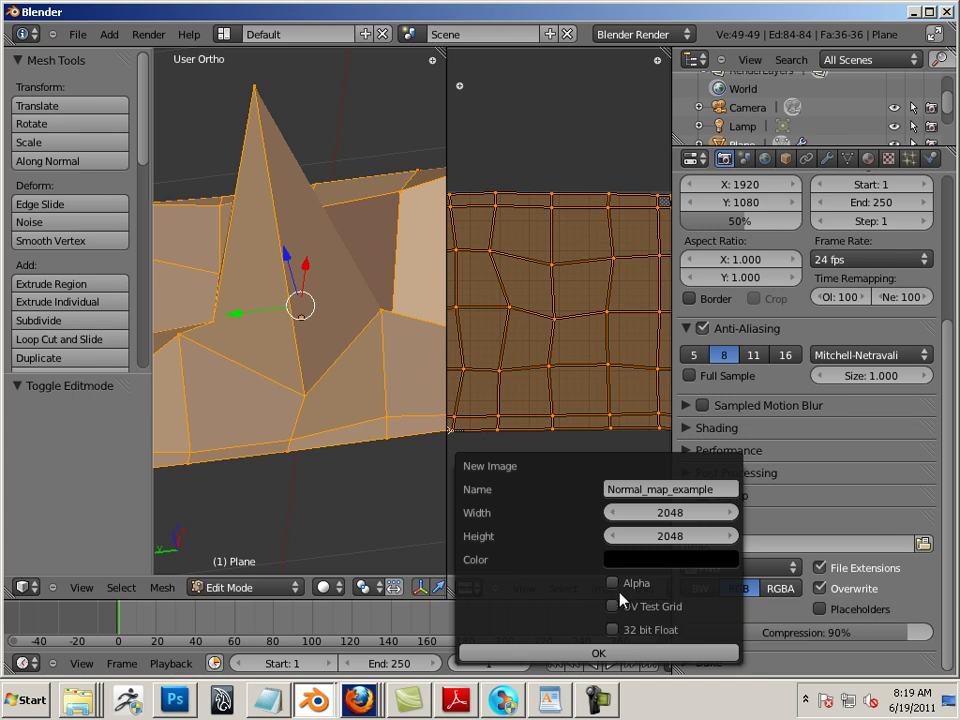
left_click(623, 652)
scroll(527, 508, "down", 2)
scroll(497, 459, "down", 4)
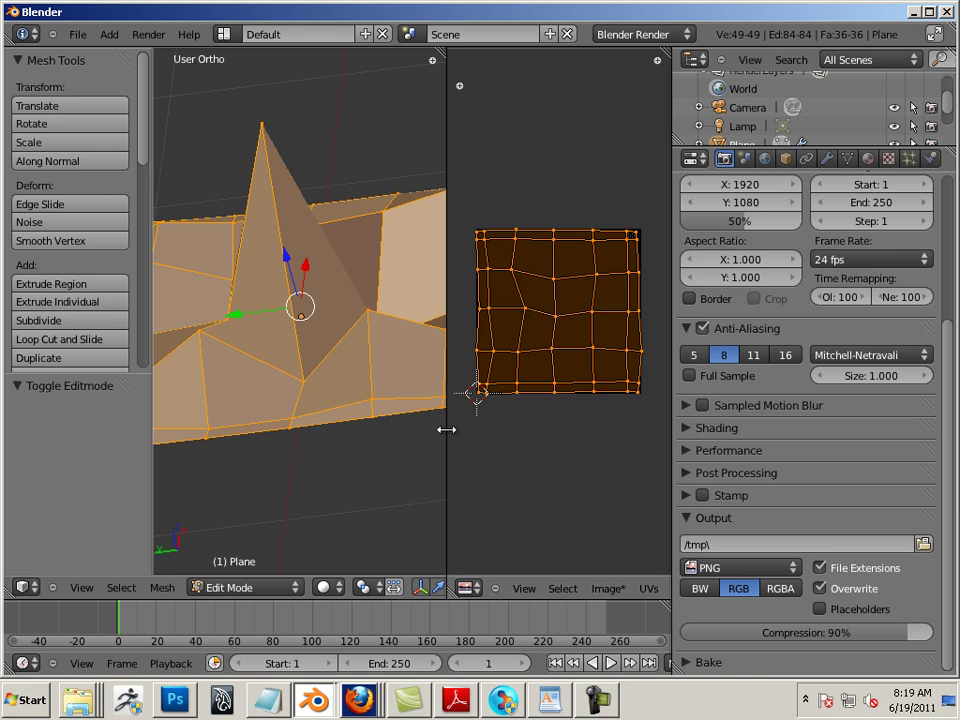
In Object Mode, set the Bake Mode to Normals and enable Bake from Multires
left_click_drag(446, 429, 511, 437)
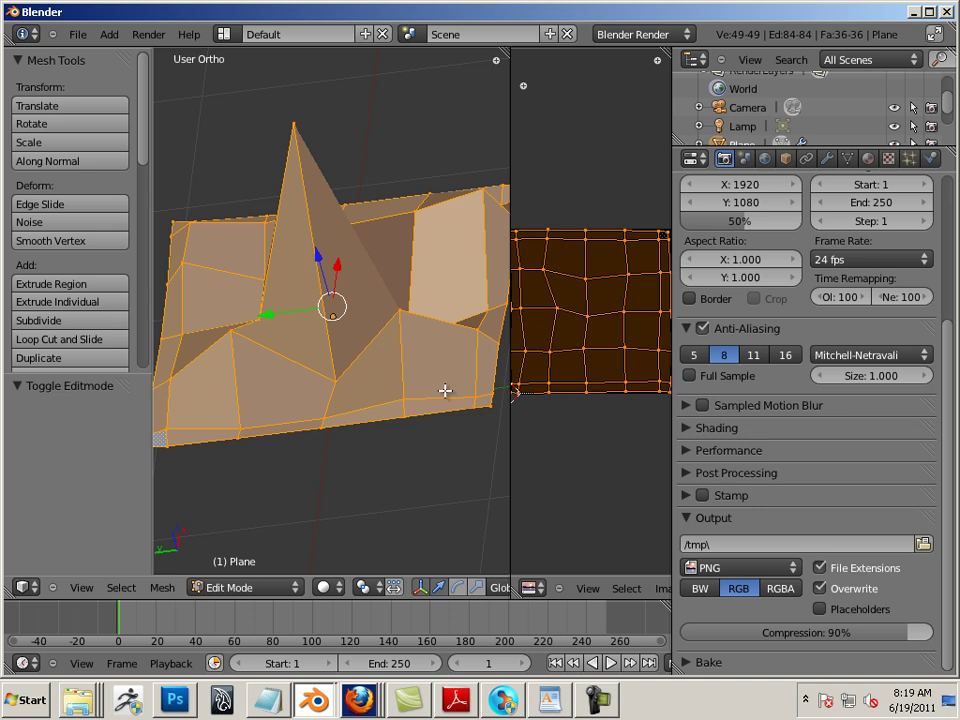
key("Tab")
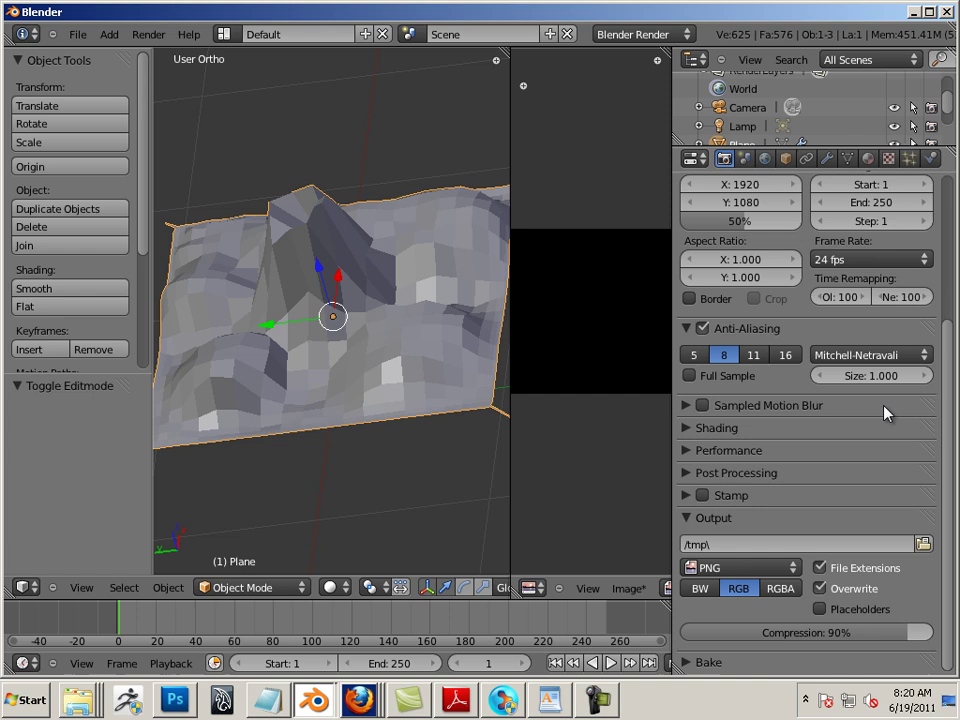
left_click(700, 662)
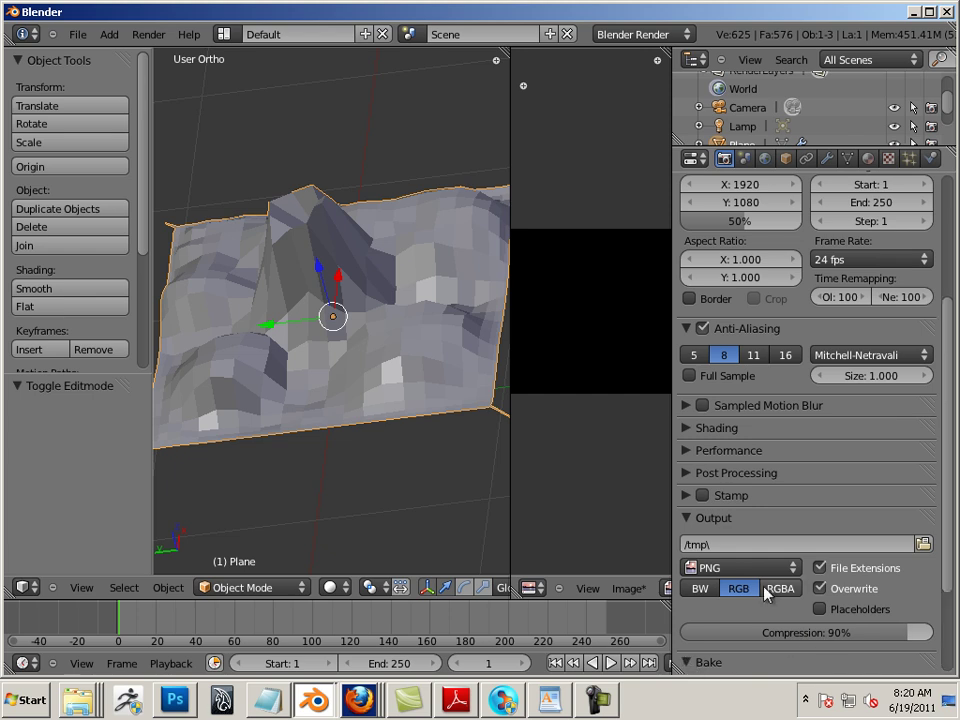
scroll(765, 580, "down", 3)
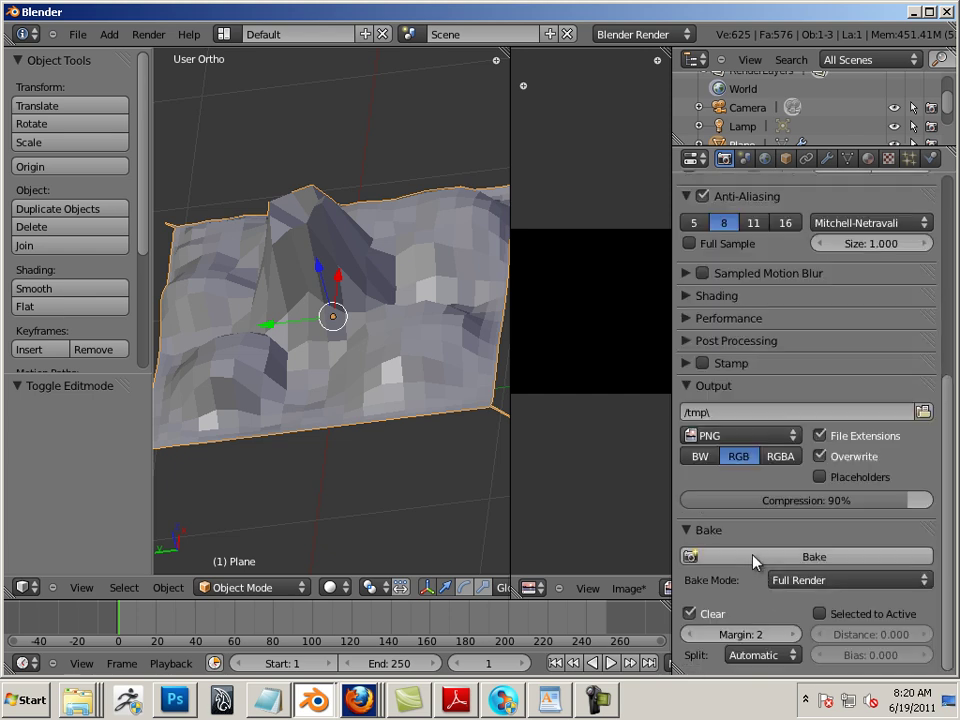
left_click(833, 584)
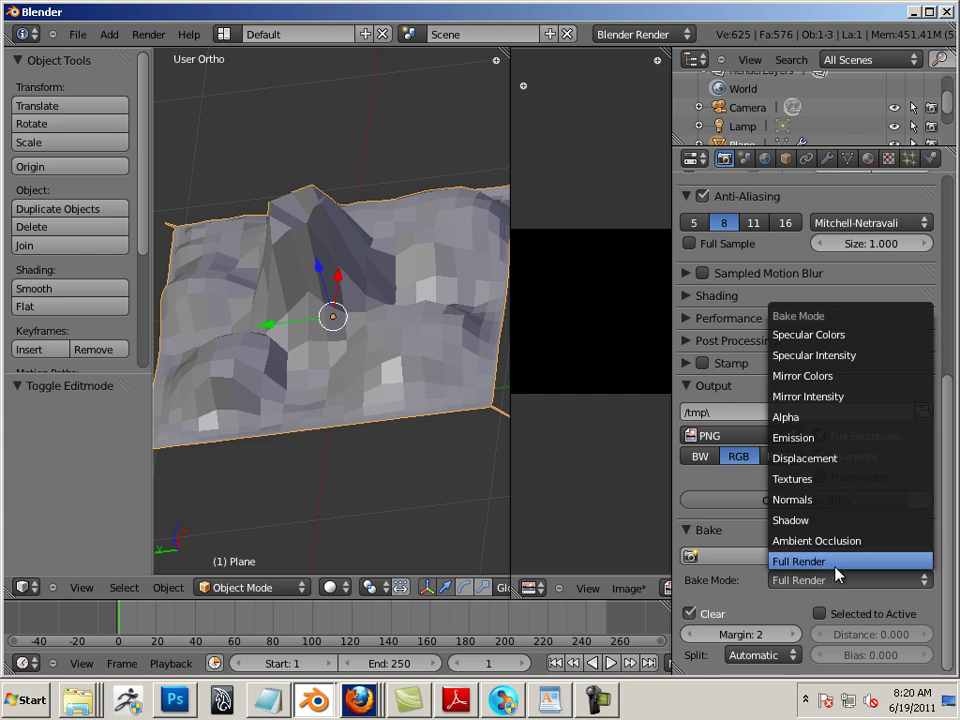
left_click(826, 500)
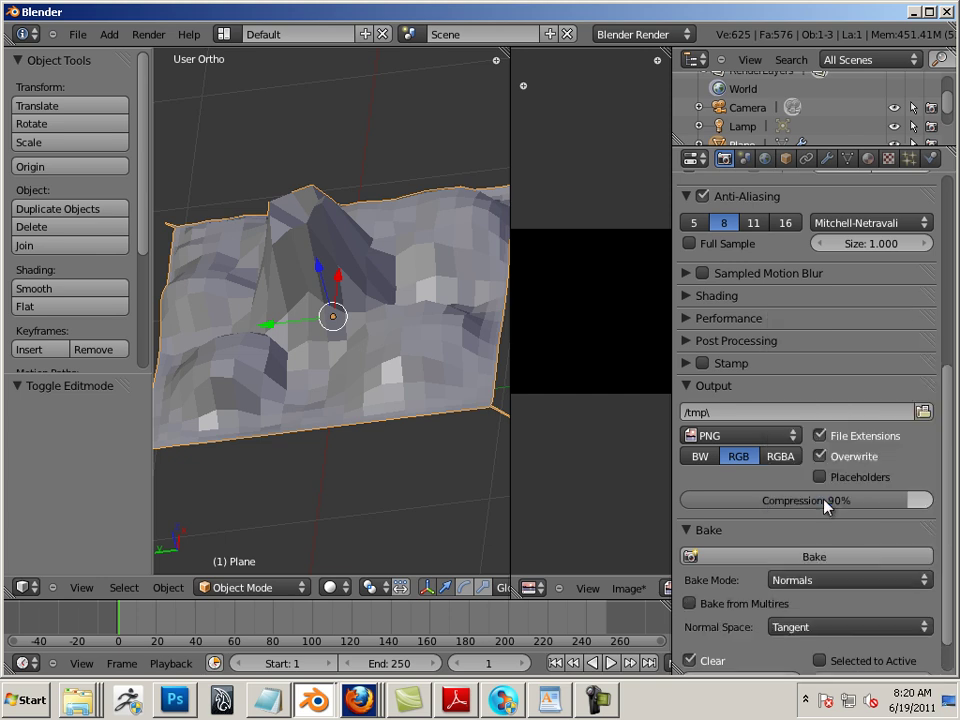
scroll(850, 552, "down", 1)
left_click(688, 560)
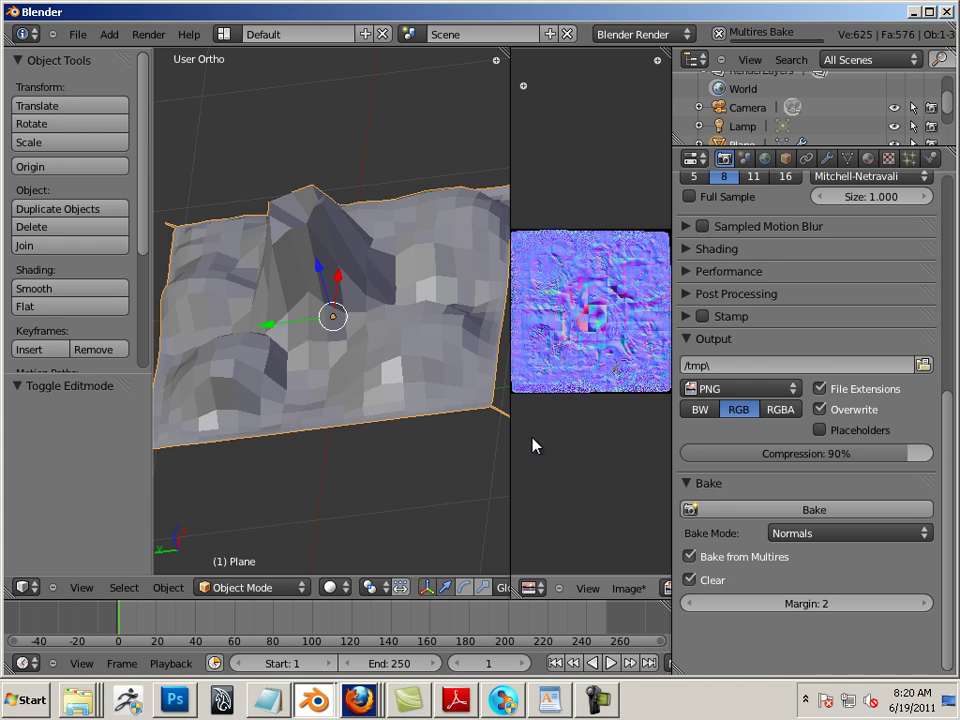
Widen the image editor and zoom in on the baked normal map
left_click_drag(510, 431, 331, 410)
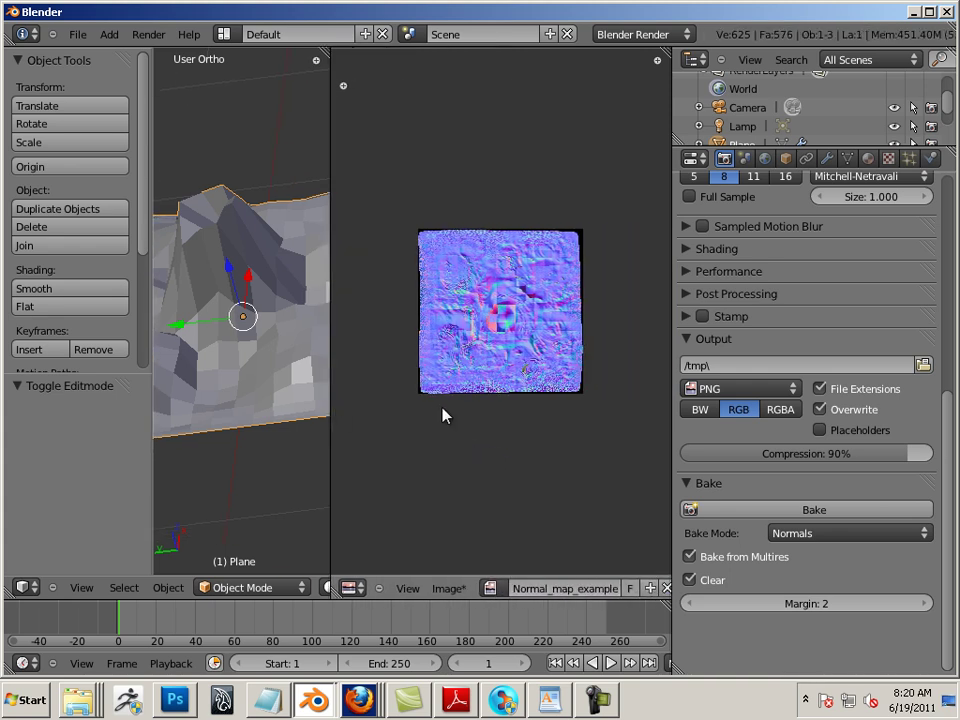
scroll(443, 413, "up", 6)
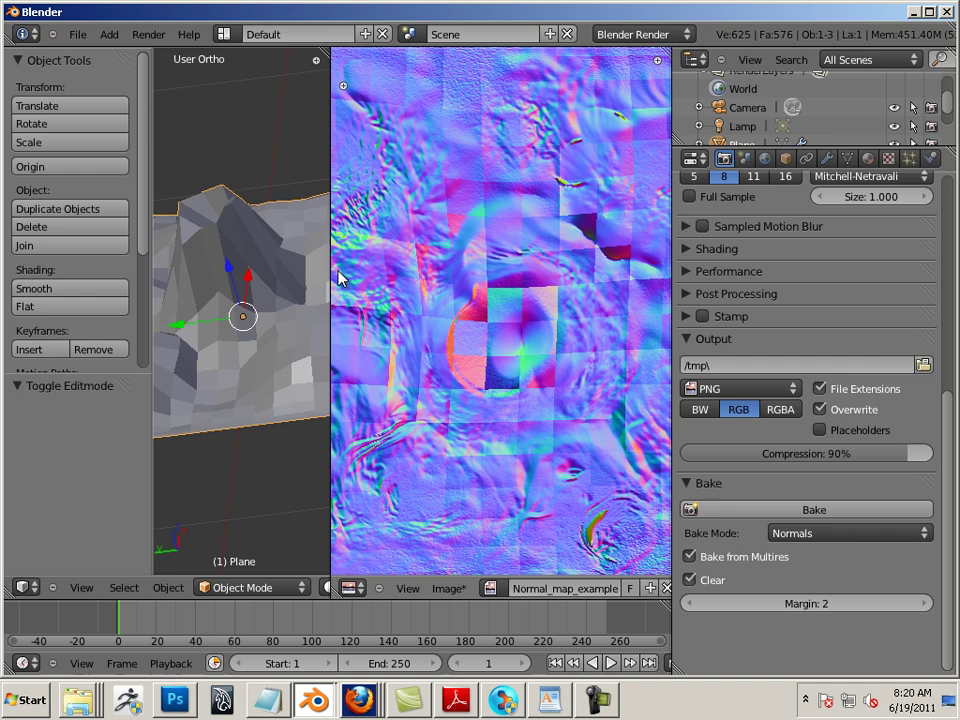
In Edit Mode, shade the plane smooth and recalculate its normals, then return to Object Mode
left_click_drag(331, 268, 588, 300)
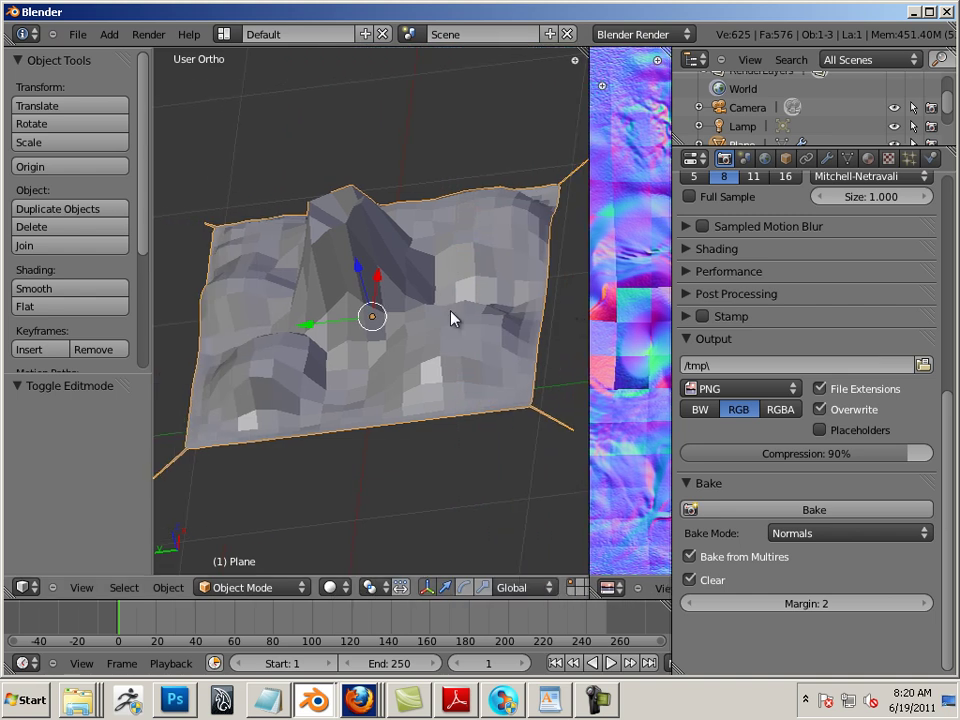
key("Tab")
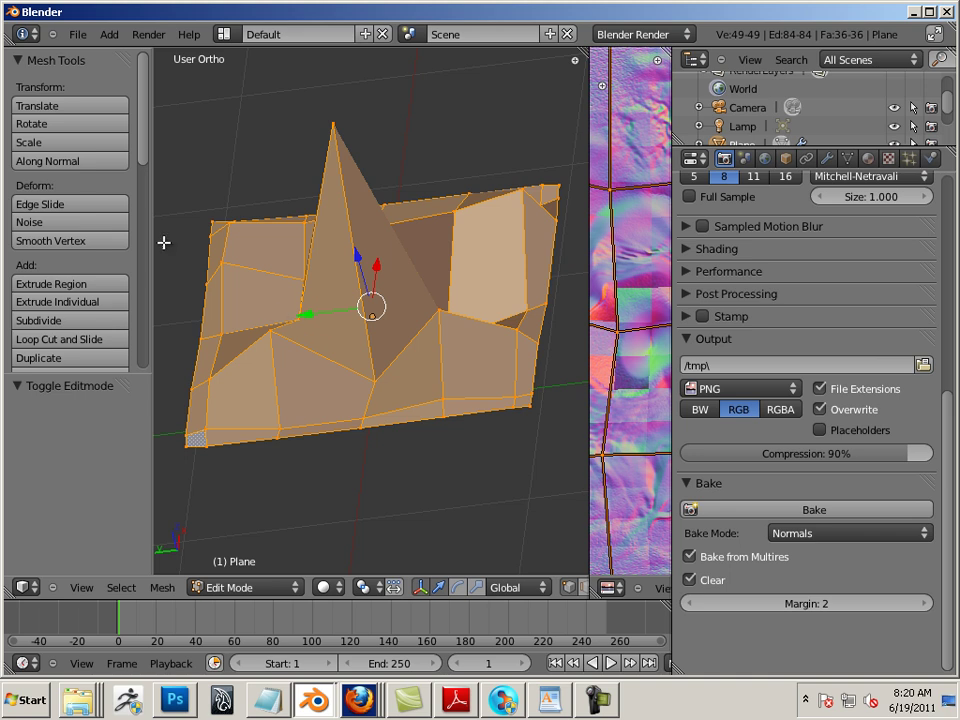
scroll(124, 228, "down", 4)
scroll(124, 228, "down", 5)
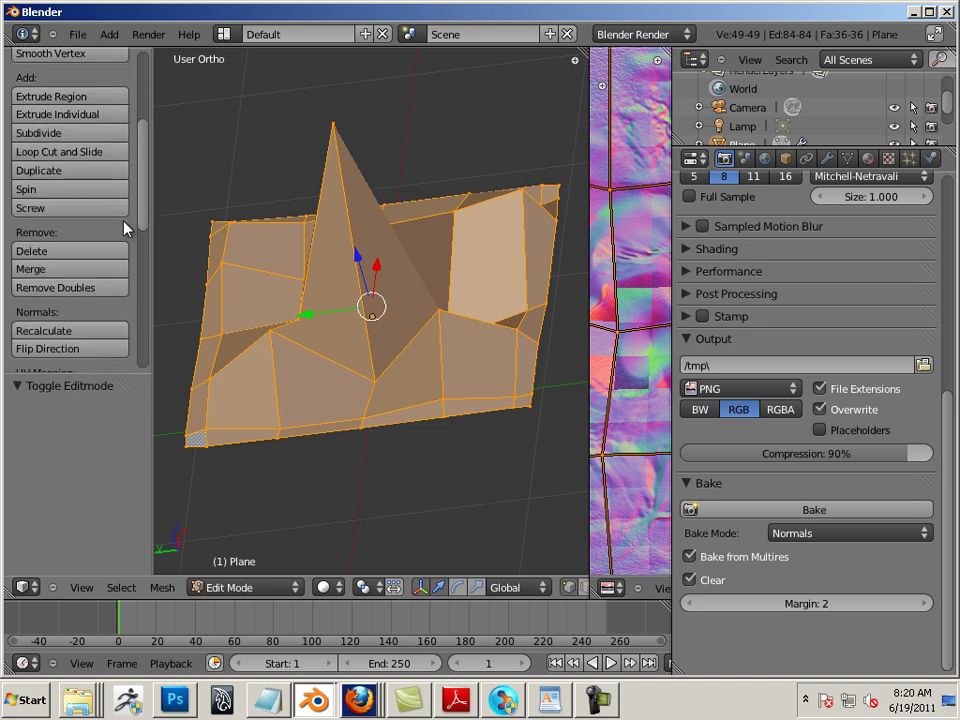
scroll(88, 246, "down", 1)
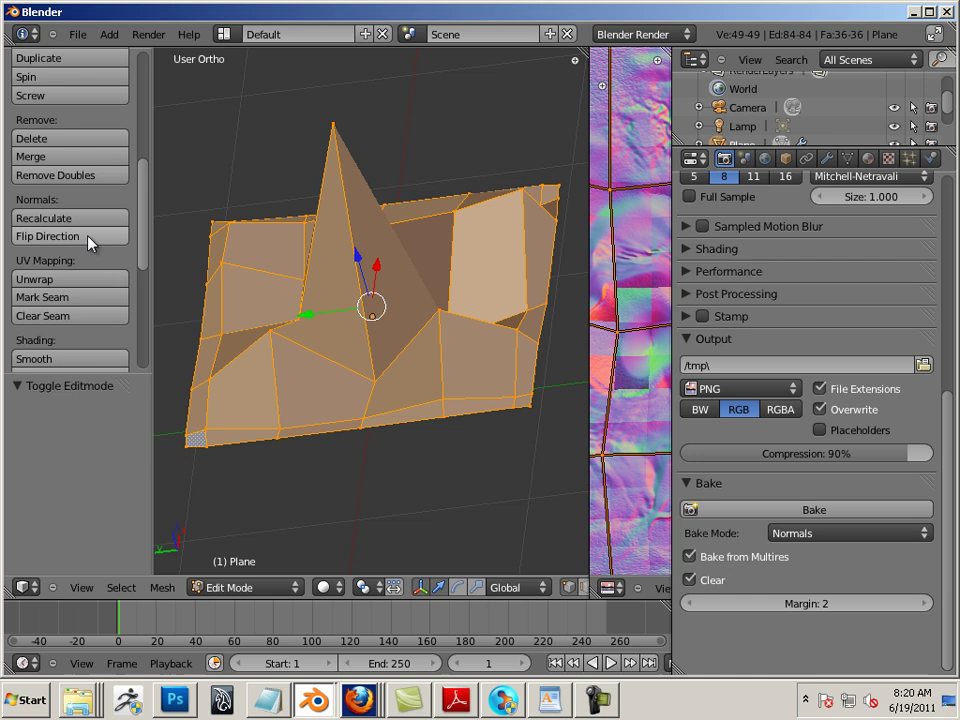
scroll(88, 244, "down", 2)
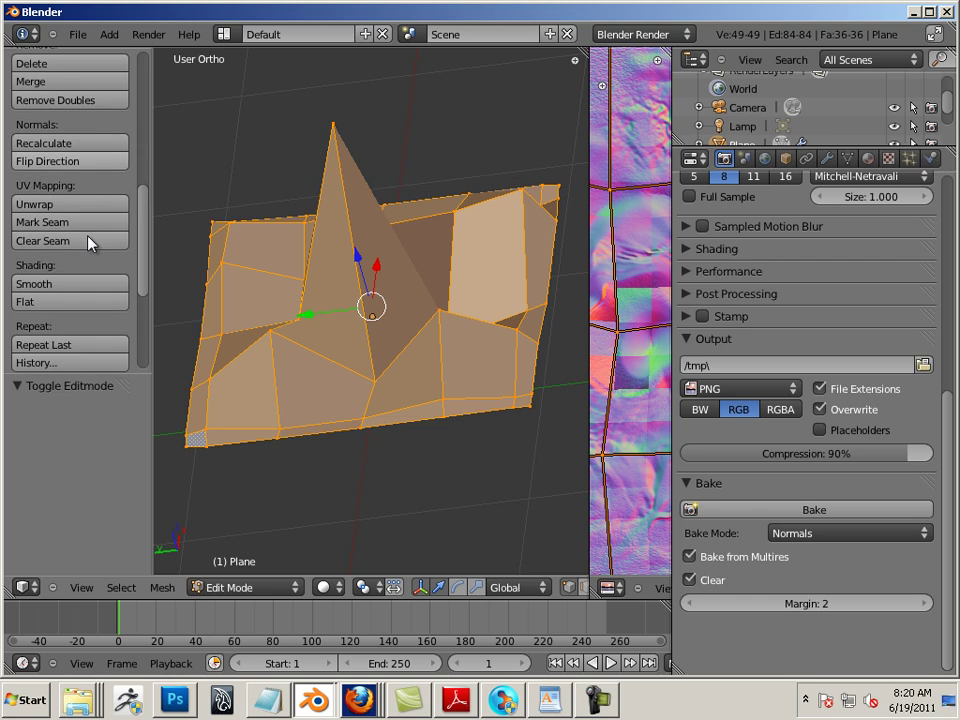
left_click(39, 284)
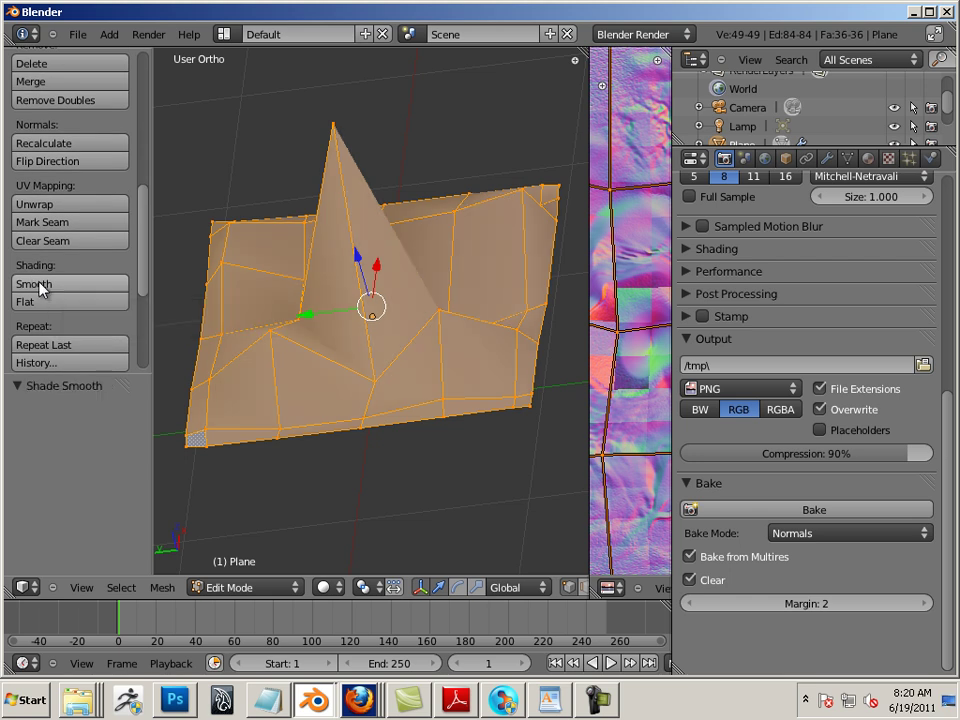
left_click(81, 145)
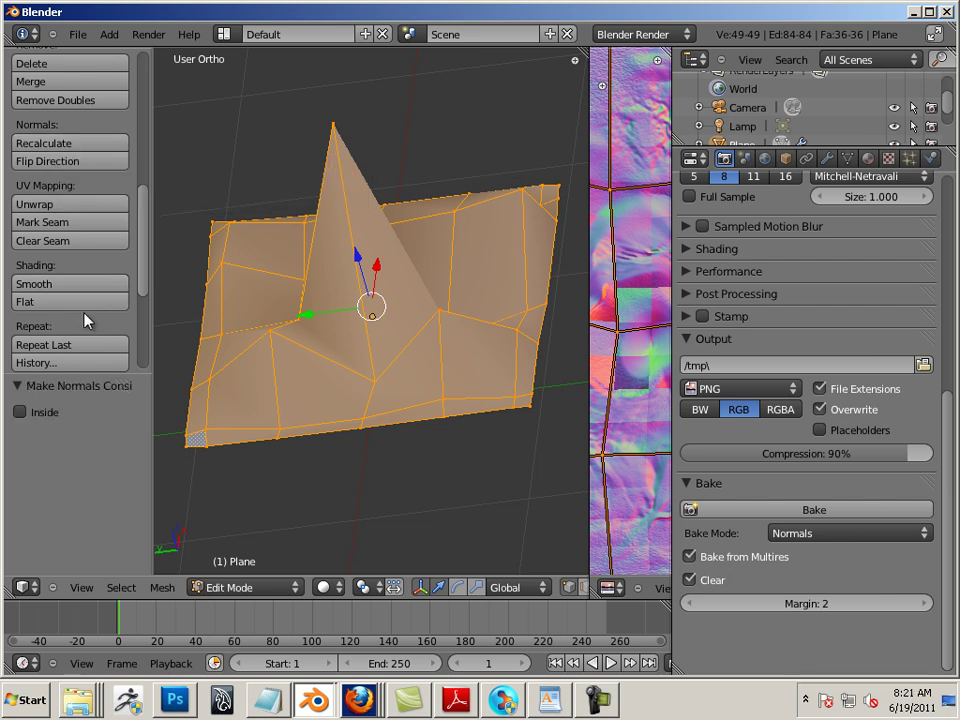
left_click(77, 282)
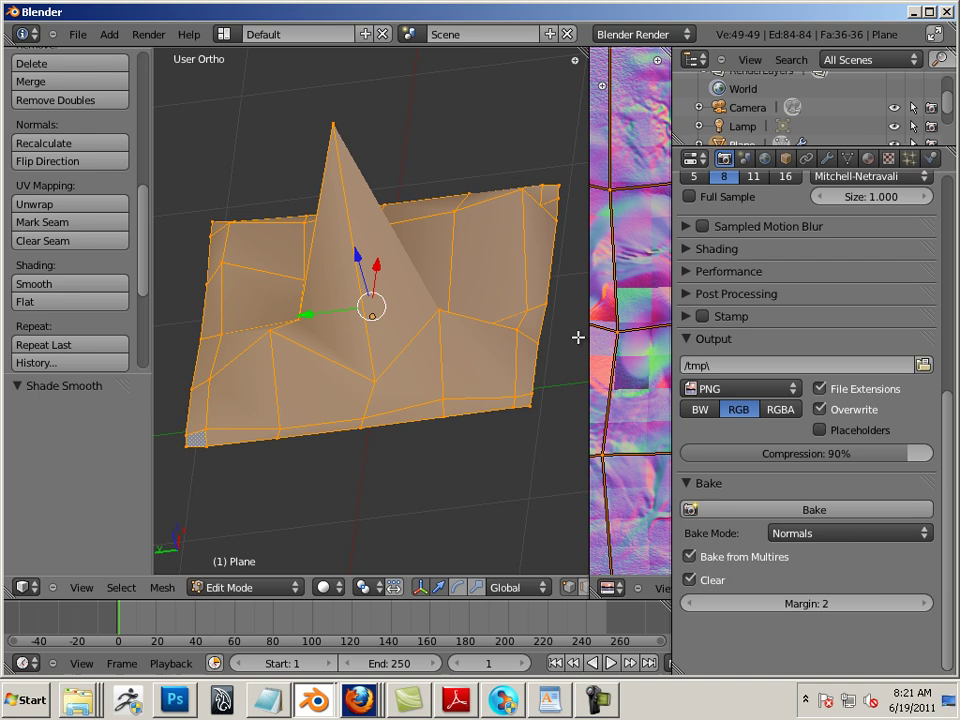
mouse_move(578, 338)
left_mouse_down()
mouse_move(591, 336)
mouse_move(413, 335)
left_mouse_up()
key("Tab")
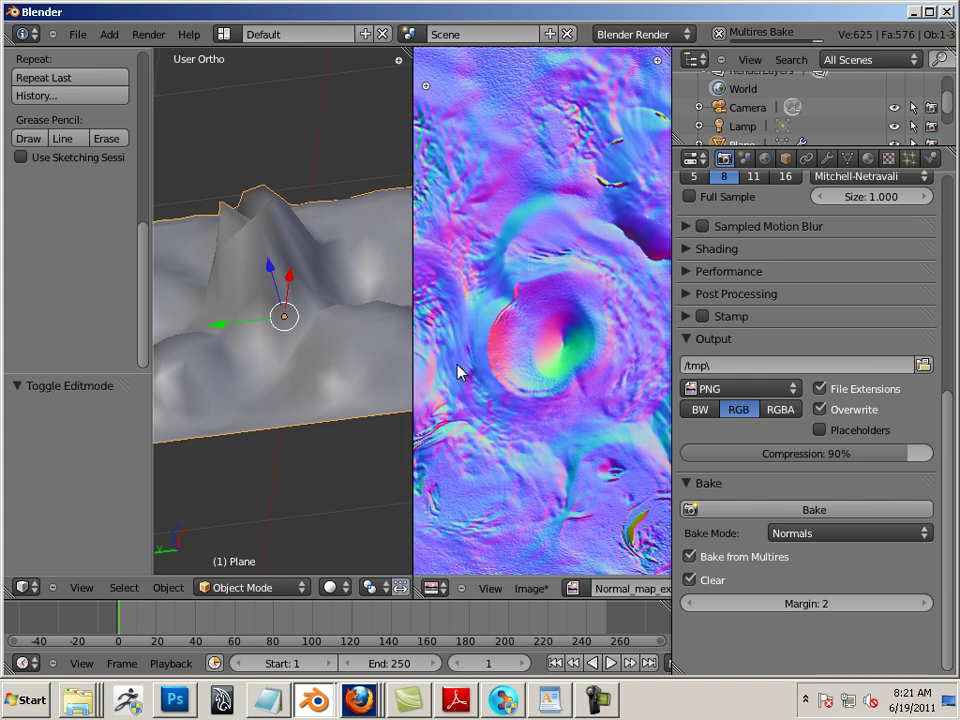
Widen the image editor to review the rebaked normal map, then restore the wide 3D view
left_click_drag(412, 342, 193, 328)
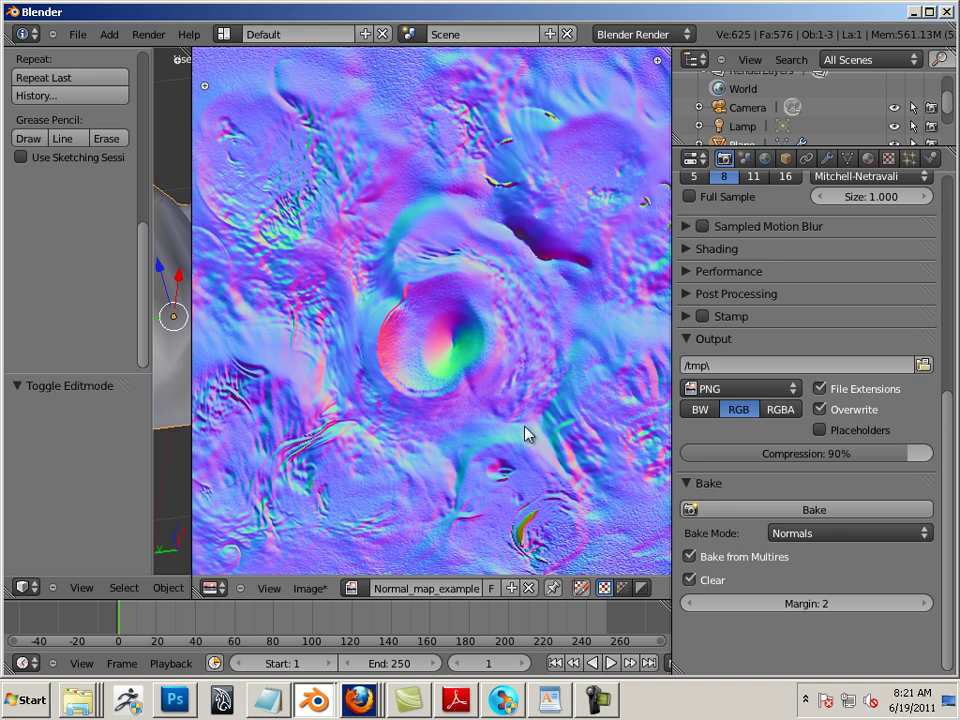
scroll(523, 425, "down", 2)
scroll(520, 405, "up", 1)
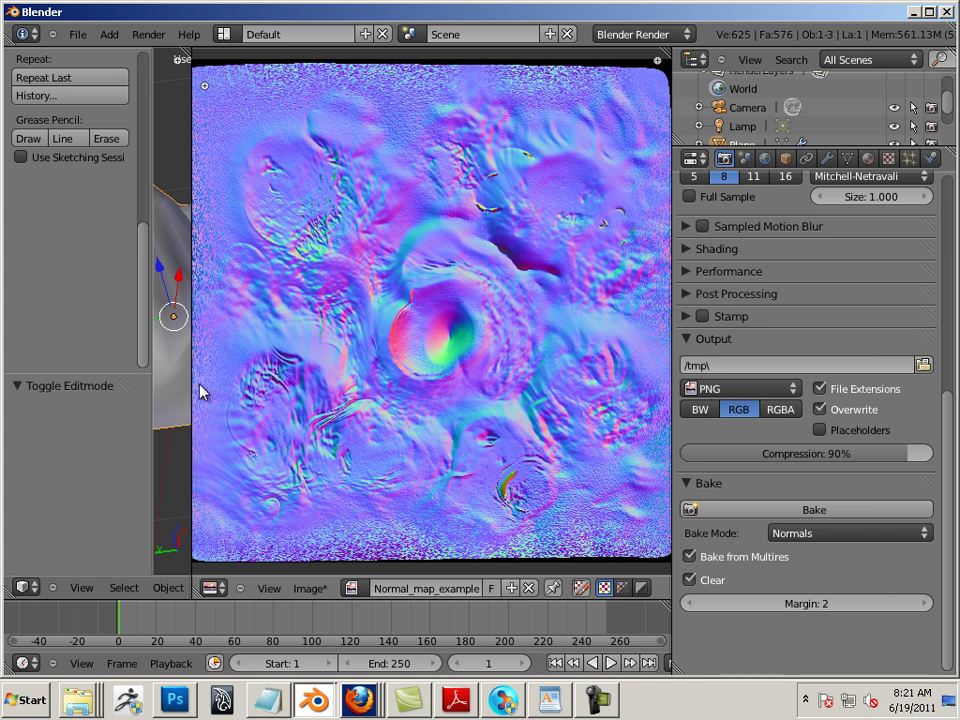
left_click_drag(190, 392, 524, 424)
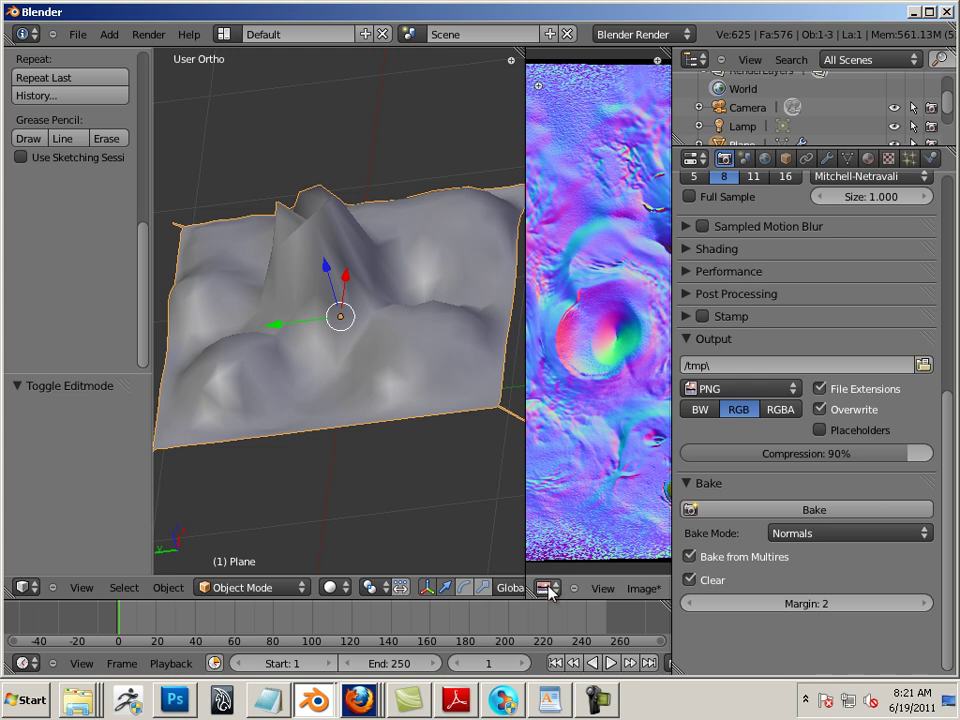
Join the image editor back into the 3D view
right_click(520, 513)
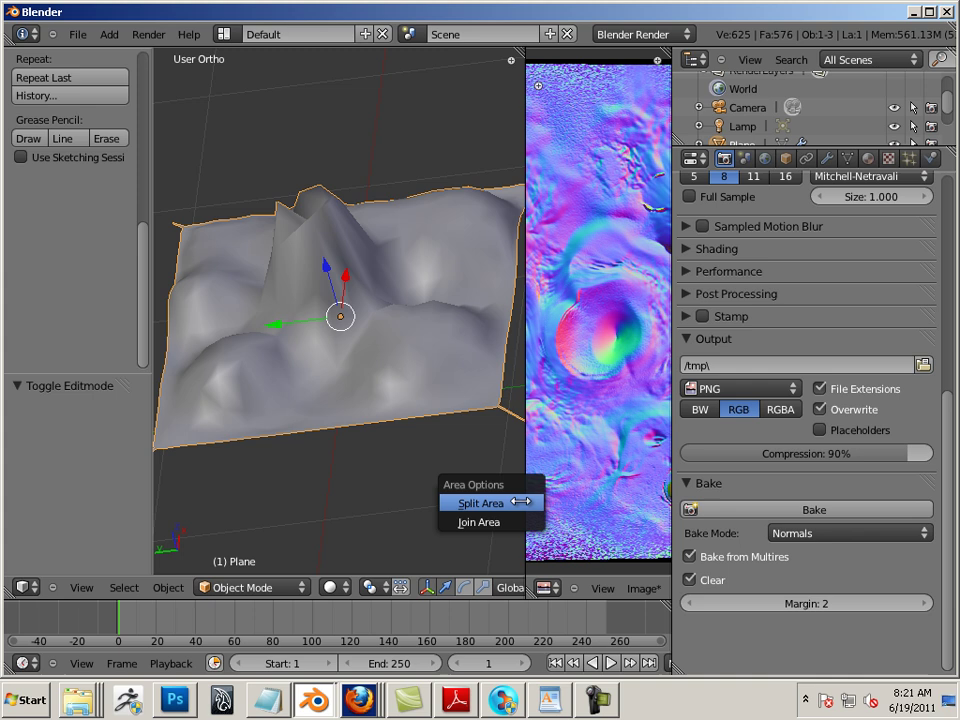
left_click(514, 522)
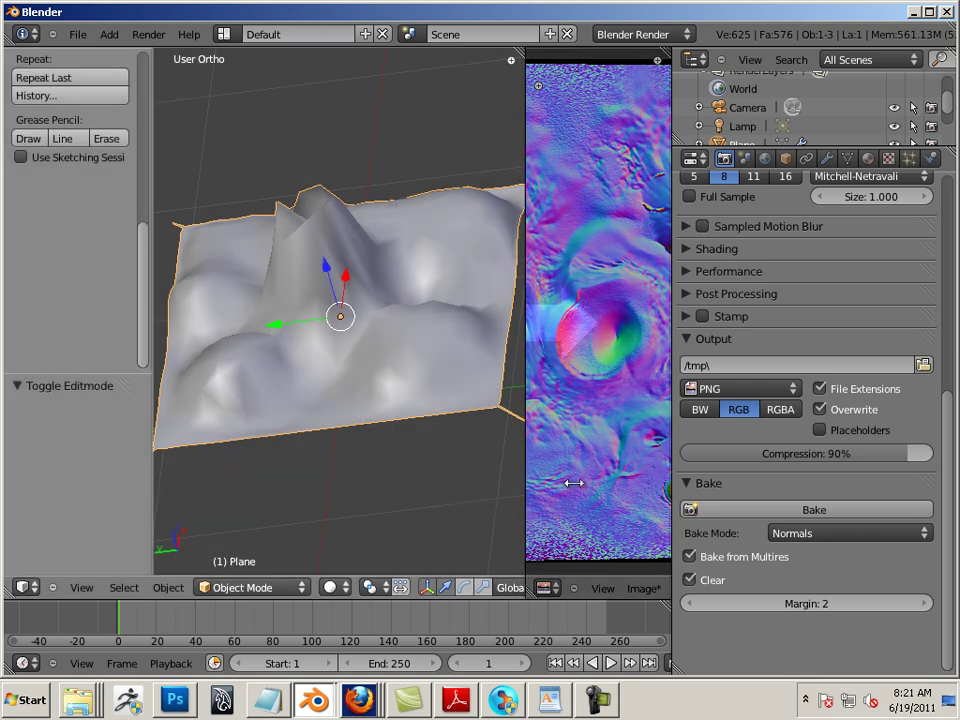
left_click(562, 482)
In the sidebar's Display settings, switch material shading from Multitexture to GLSL
key("n")
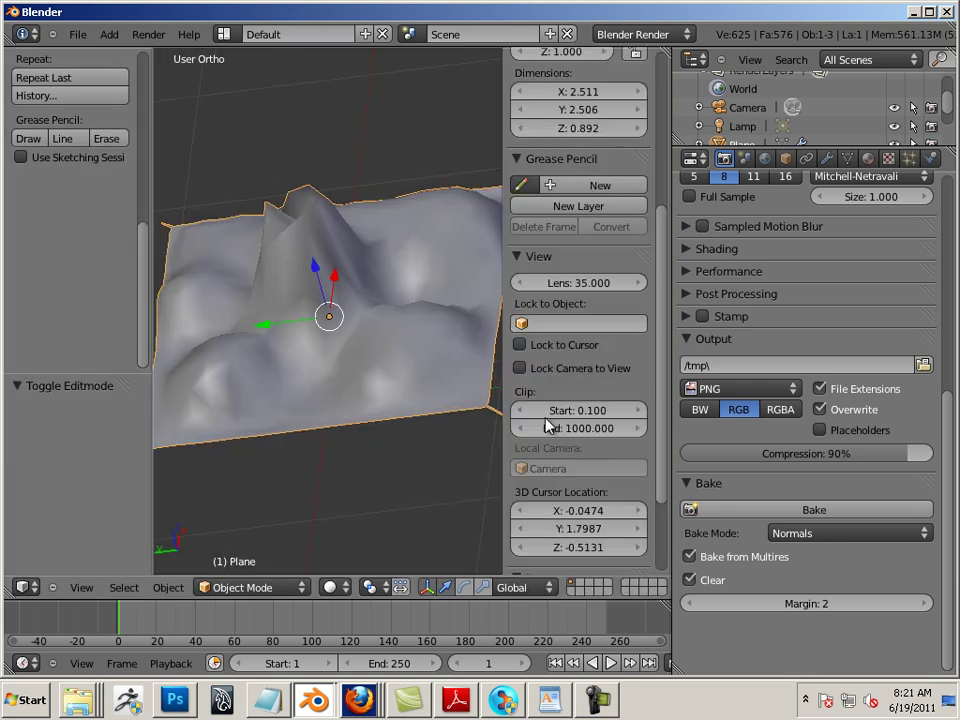
scroll(545, 425, "down", 3)
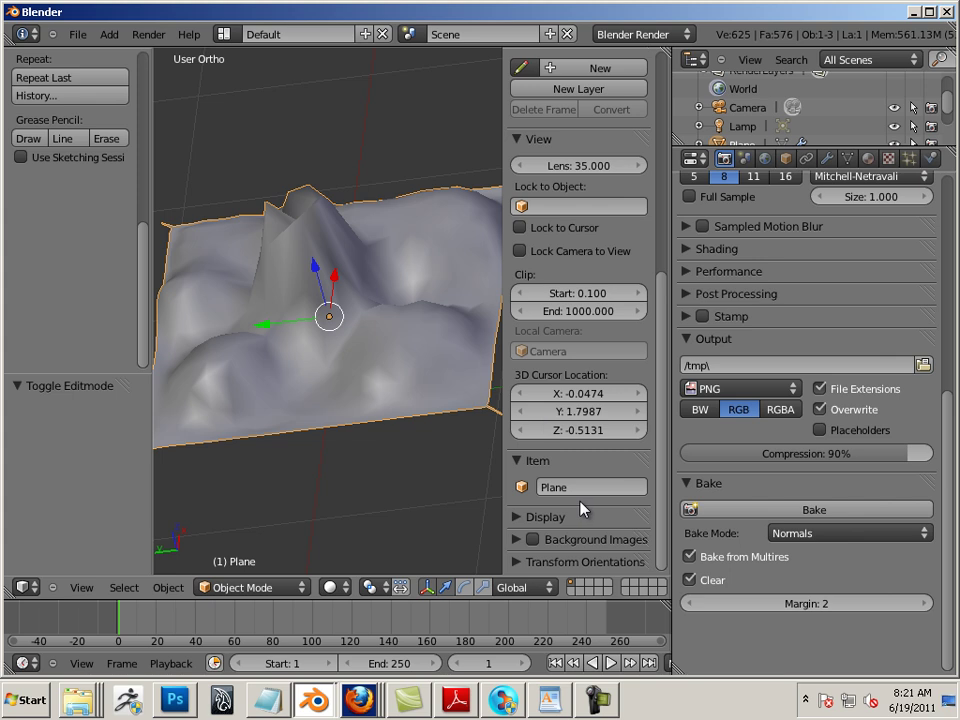
left_click(543, 518)
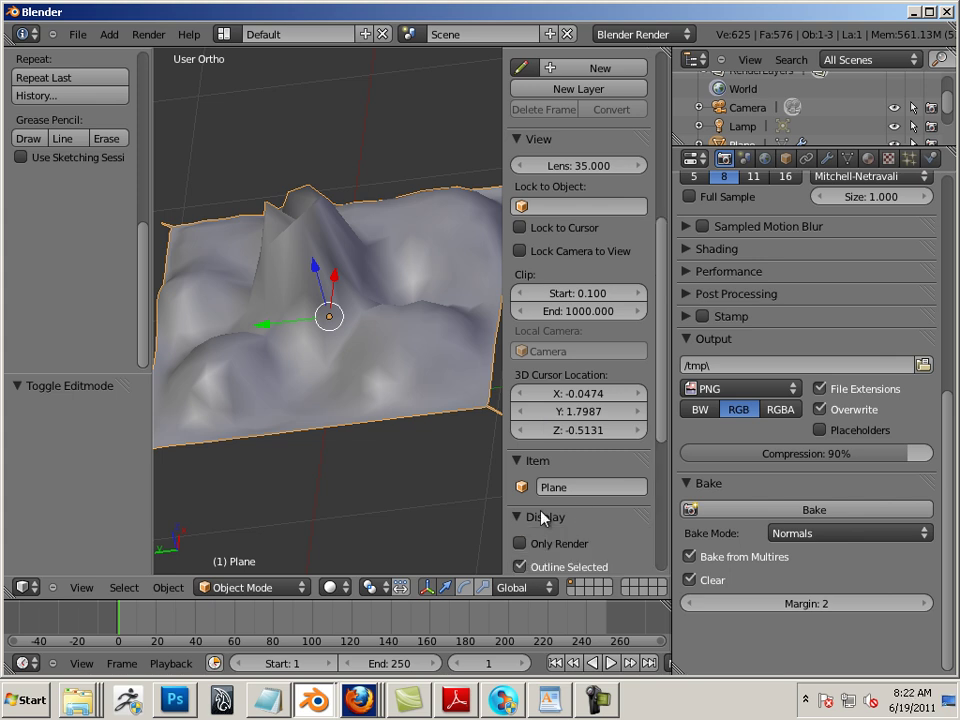
scroll(540, 515, "down", 3)
scroll(543, 515, "down", 2)
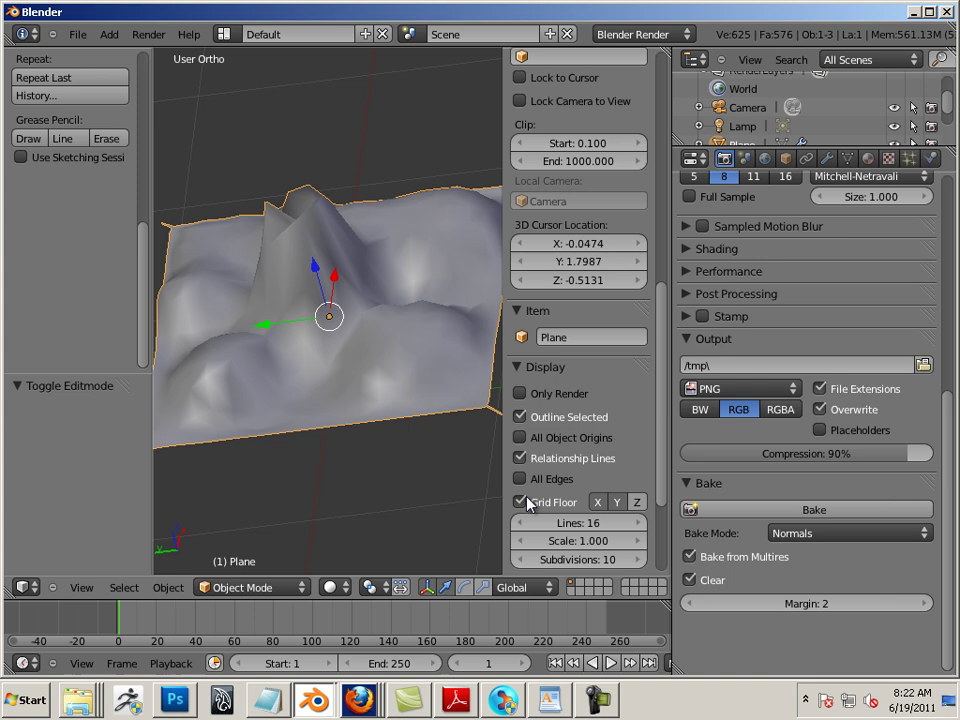
scroll(530, 504, "down", 3)
left_click(547, 493)
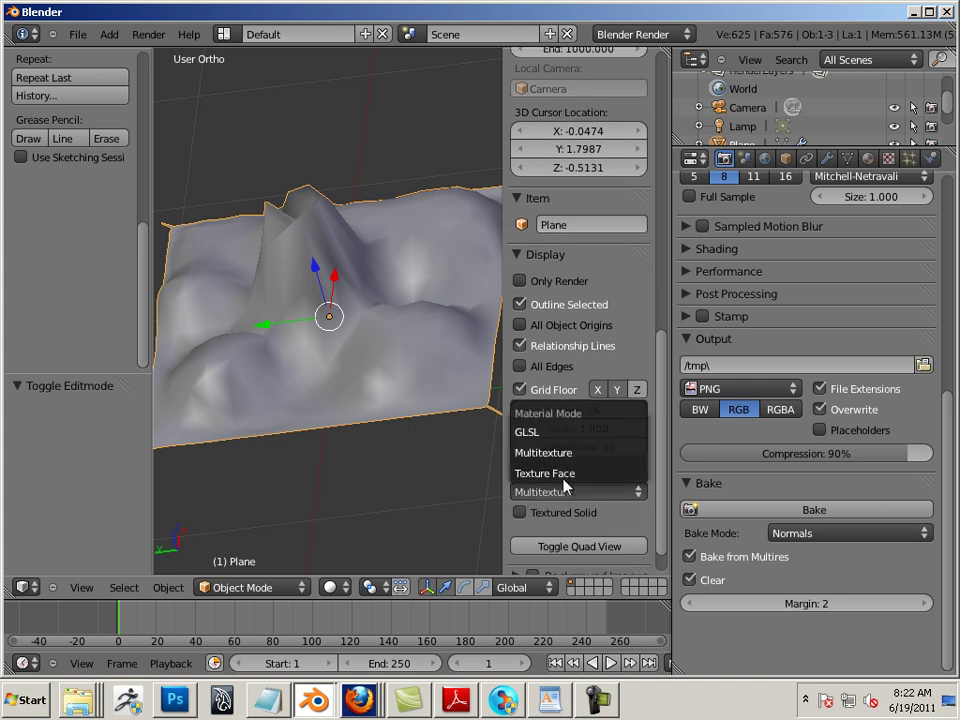
left_click(550, 433)
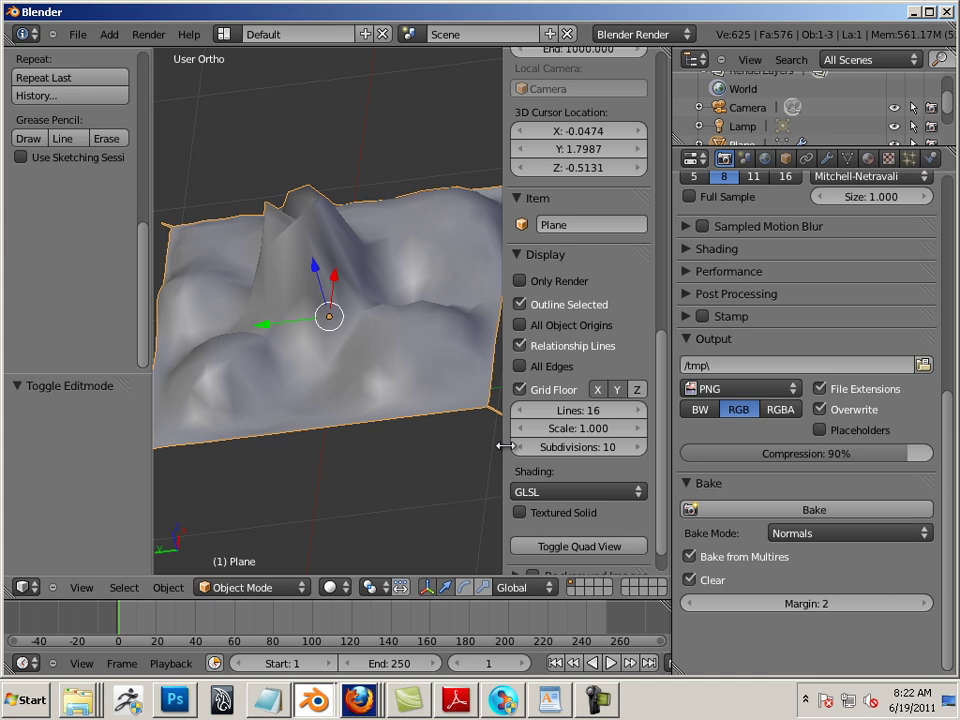
left_click_drag(505, 445, 524, 446)
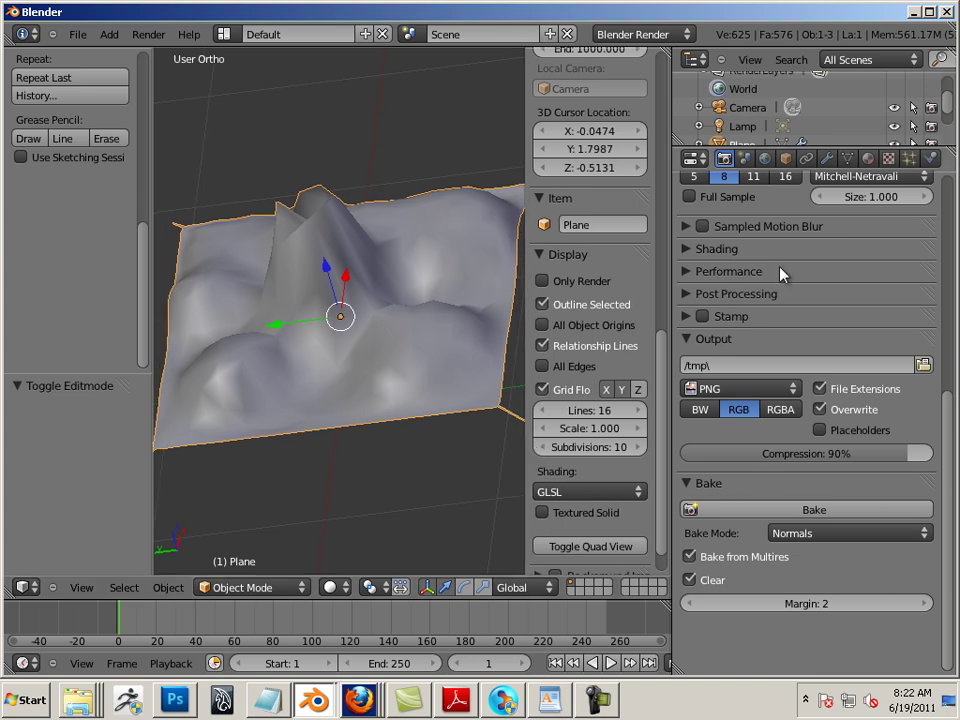
Add a new plane material named 'Normal_map_simple' and show its texture slots
left_click(866, 159)
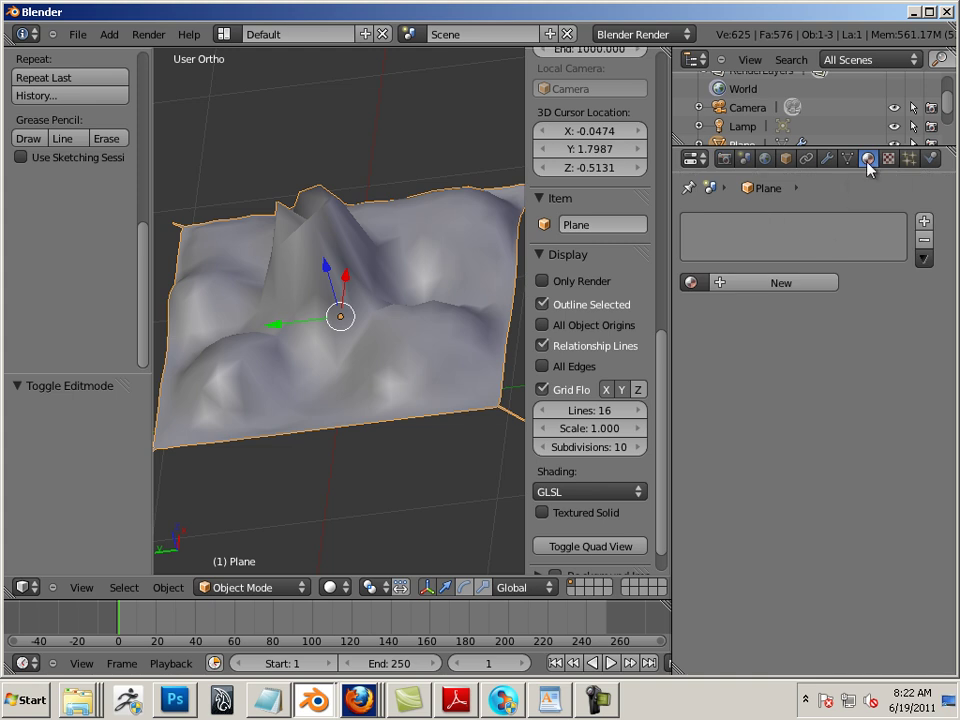
left_click(764, 284)
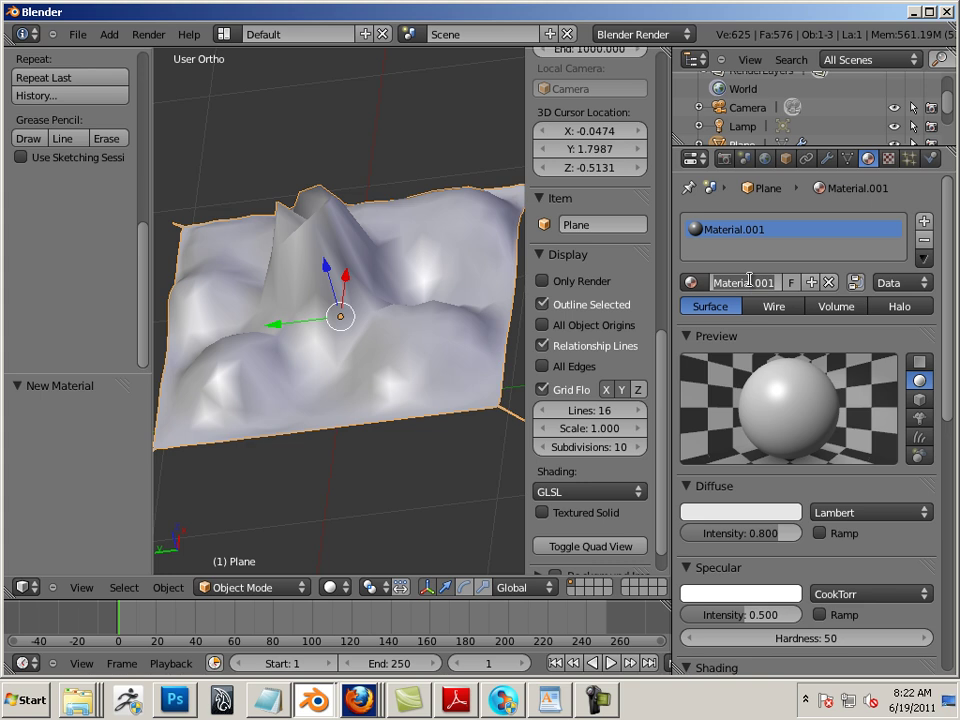
type("Normal_map")
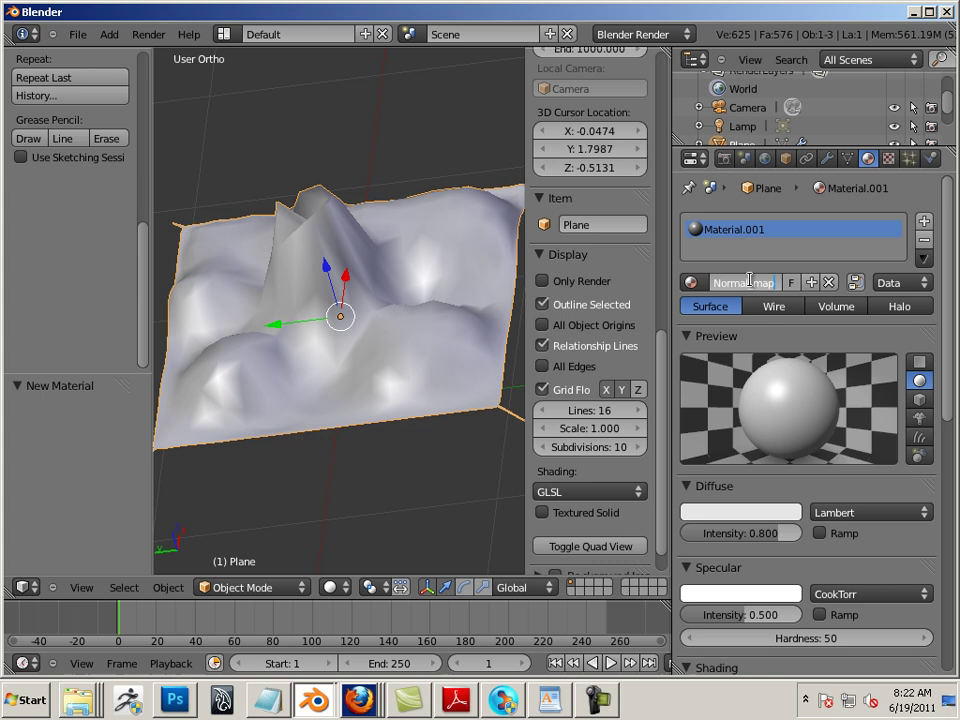
type("_simple")
key("Return")
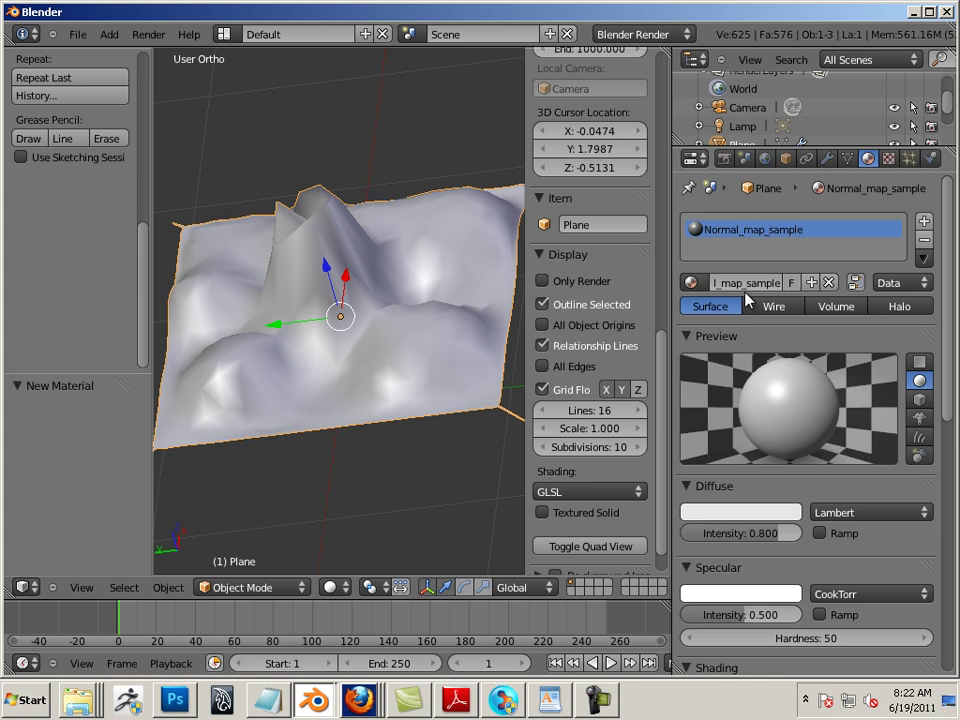
scroll(745, 298, "down", 7)
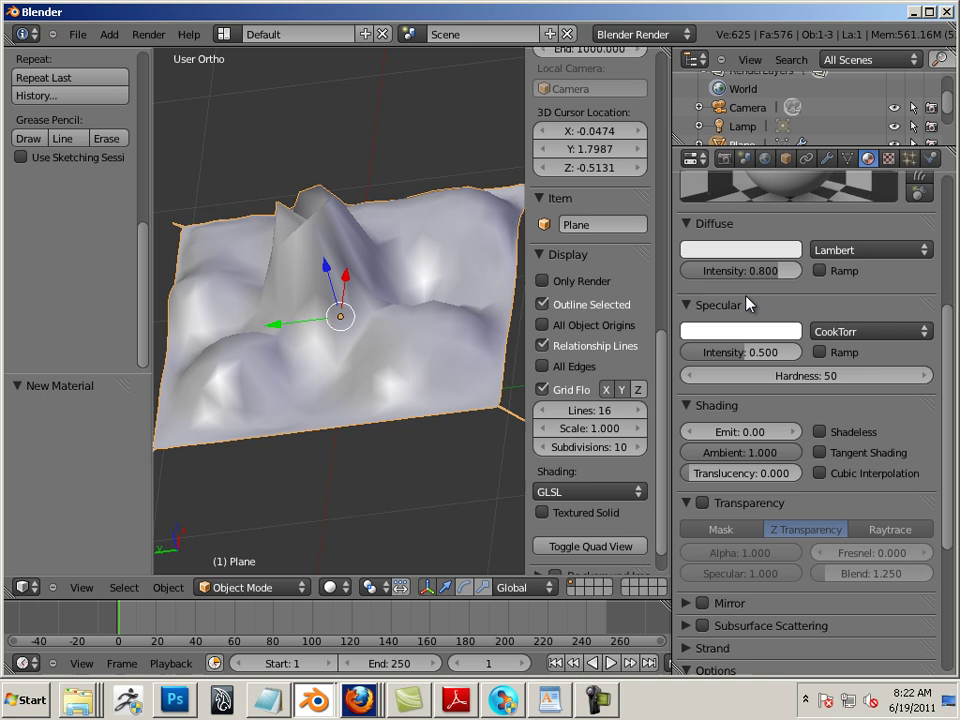
scroll(746, 304, "up", 7)
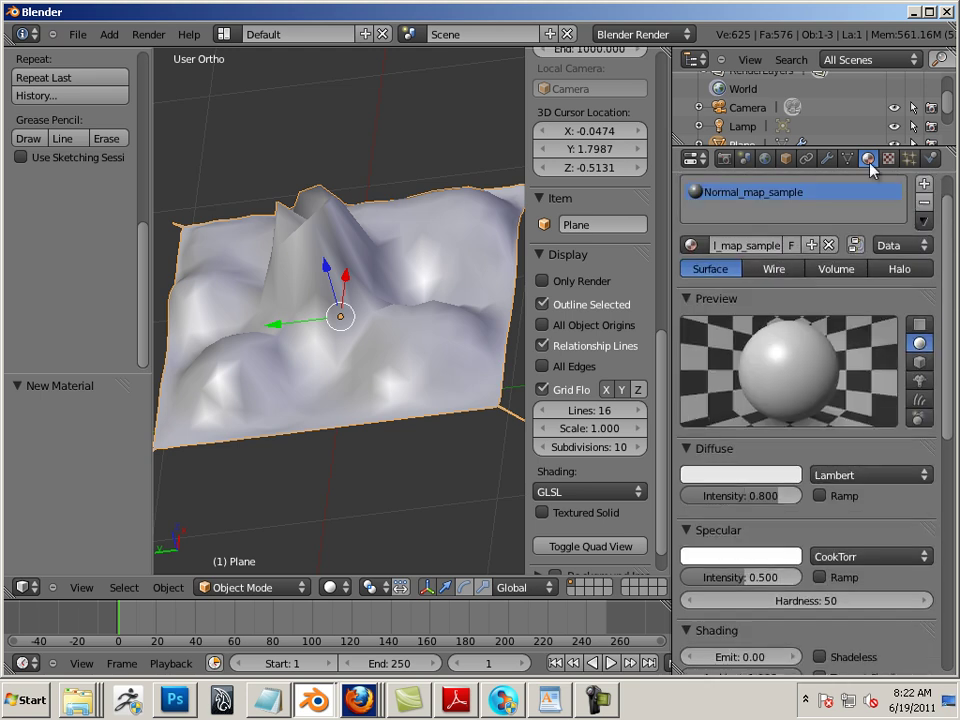
left_click(886, 160)
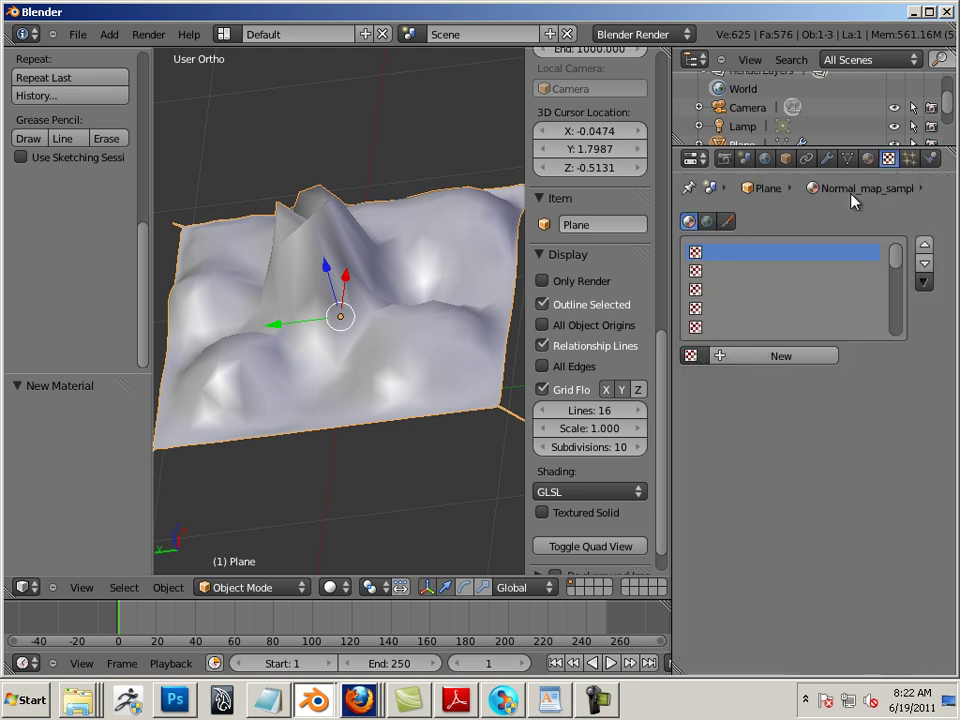
Put the terrain plane into Edit Mode and hide the 3D view sidebar
left_click(429, 326)
key("Tab")
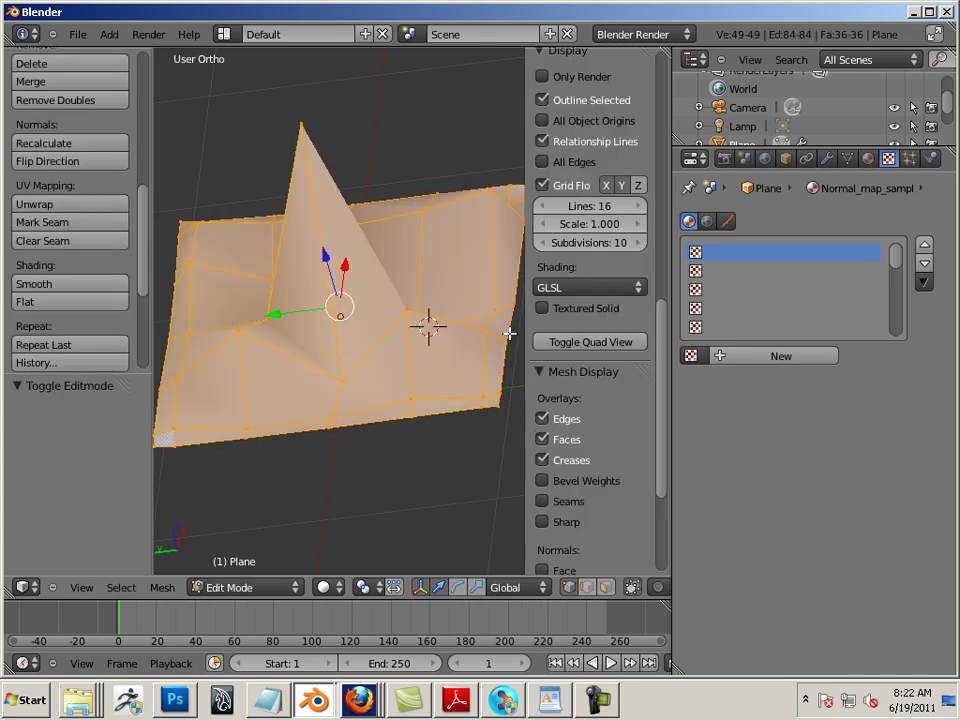
left_click_drag(524, 372, 473, 367)
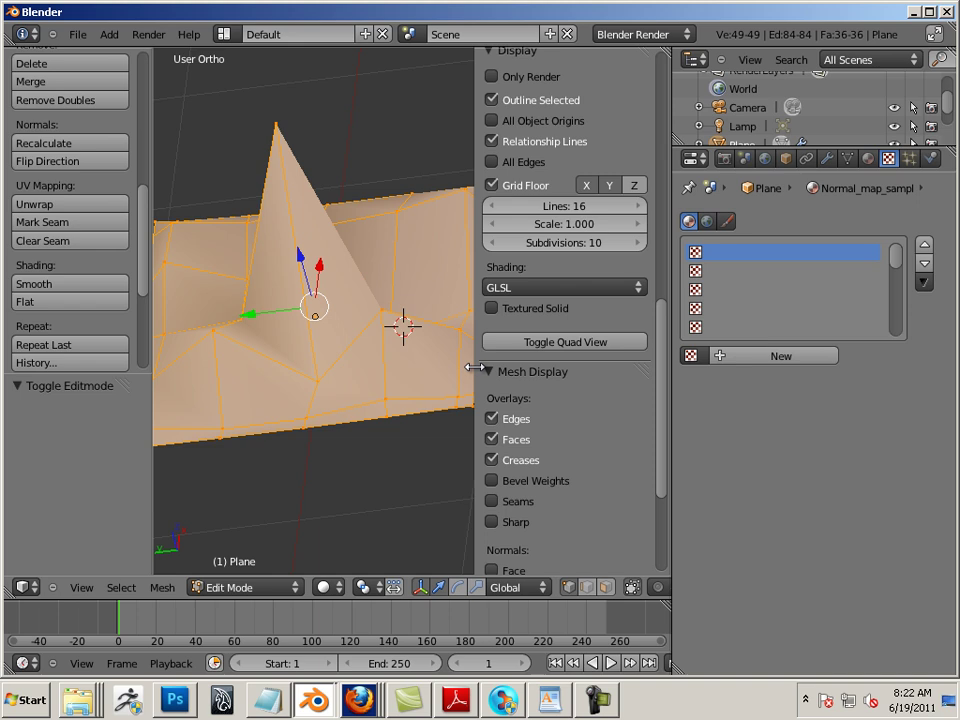
key("n")
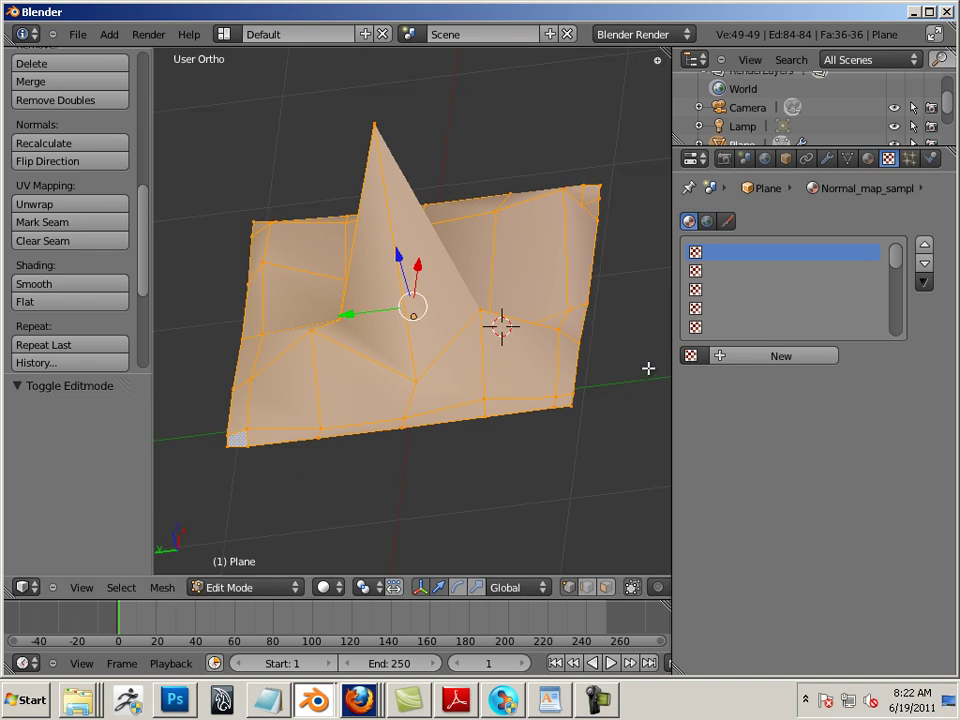
Split the 3D view area into two side-by-side views
right_click(478, 47)
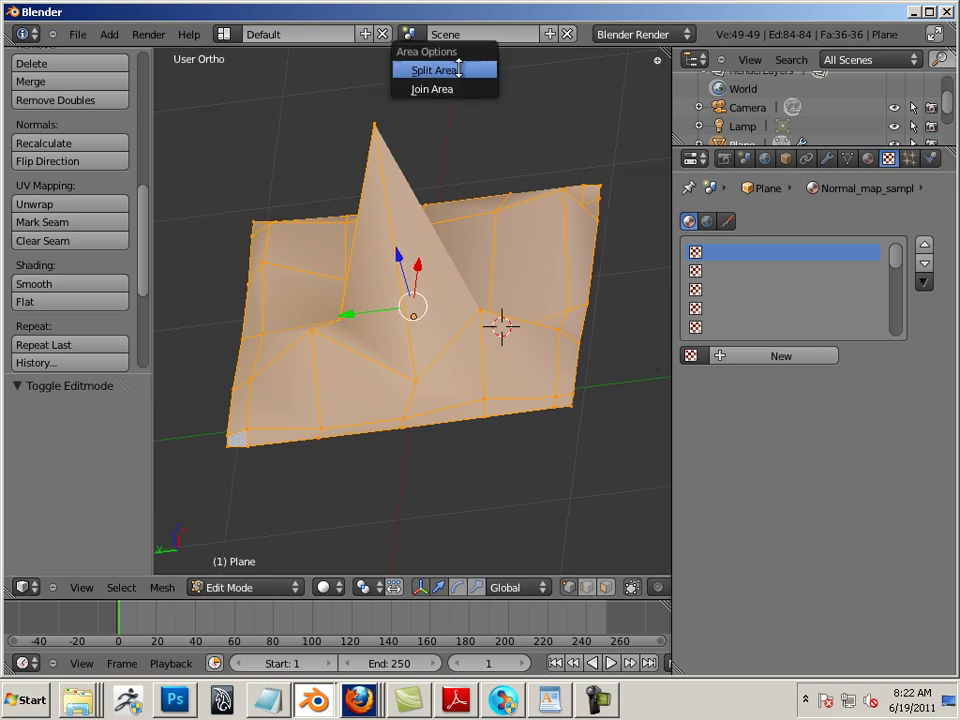
left_click(444, 69)
left_click(428, 179)
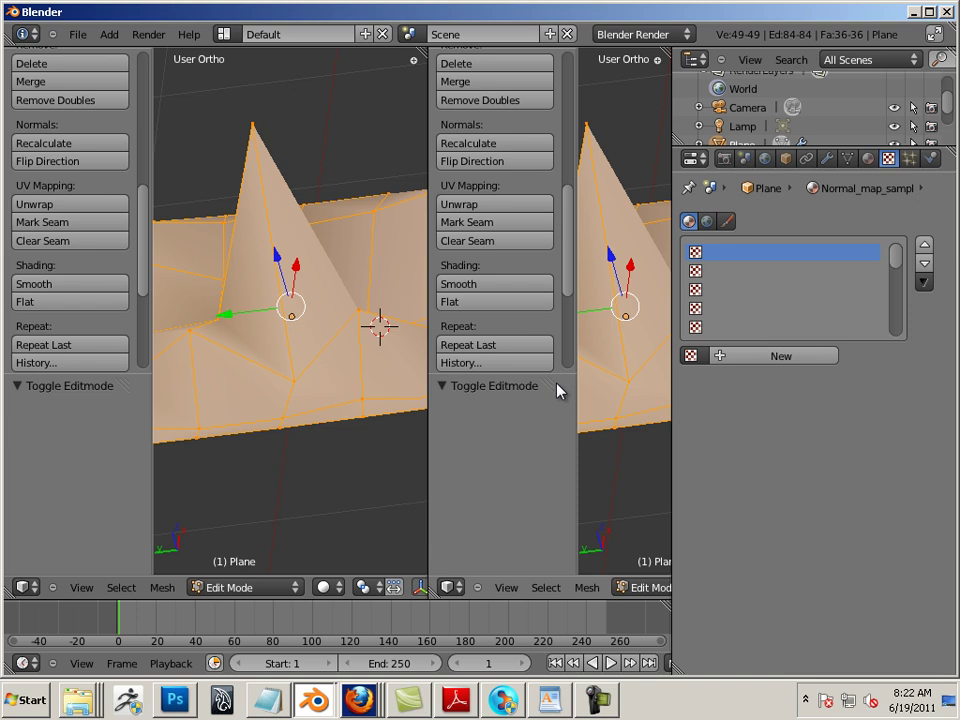
Turn the right-hand view into a UV/Image Editor showing the baked normal map
left_click(447, 587)
left_click(495, 466)
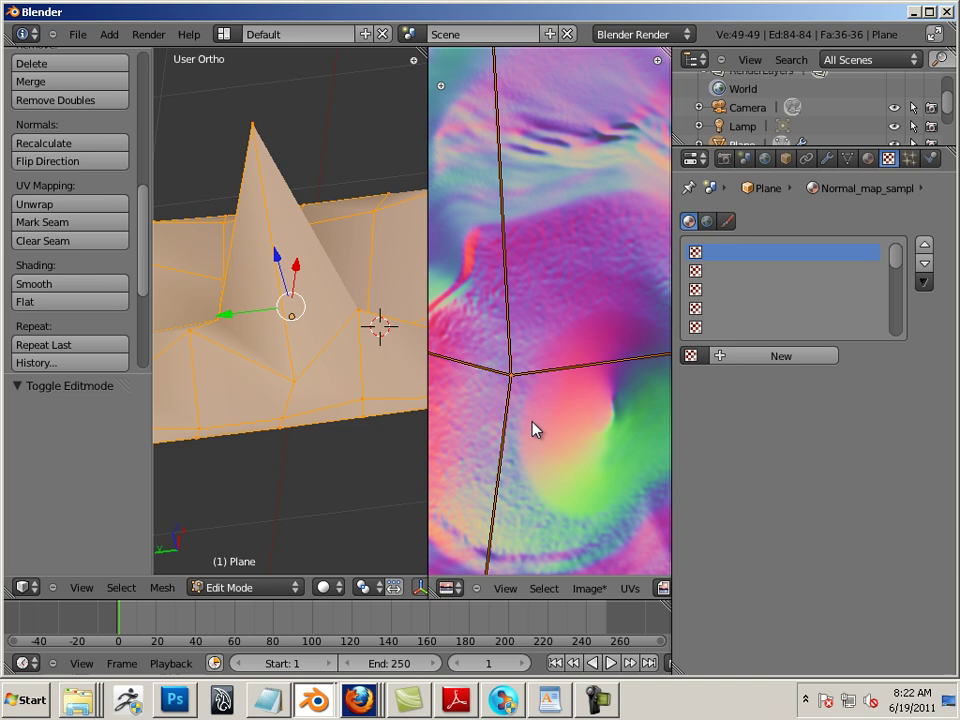
scroll(531, 440, "down", 5)
Save the normal map as Targa file Normal_map_example.tga in Desktop/blender sculpt adv
left_click(589, 596)
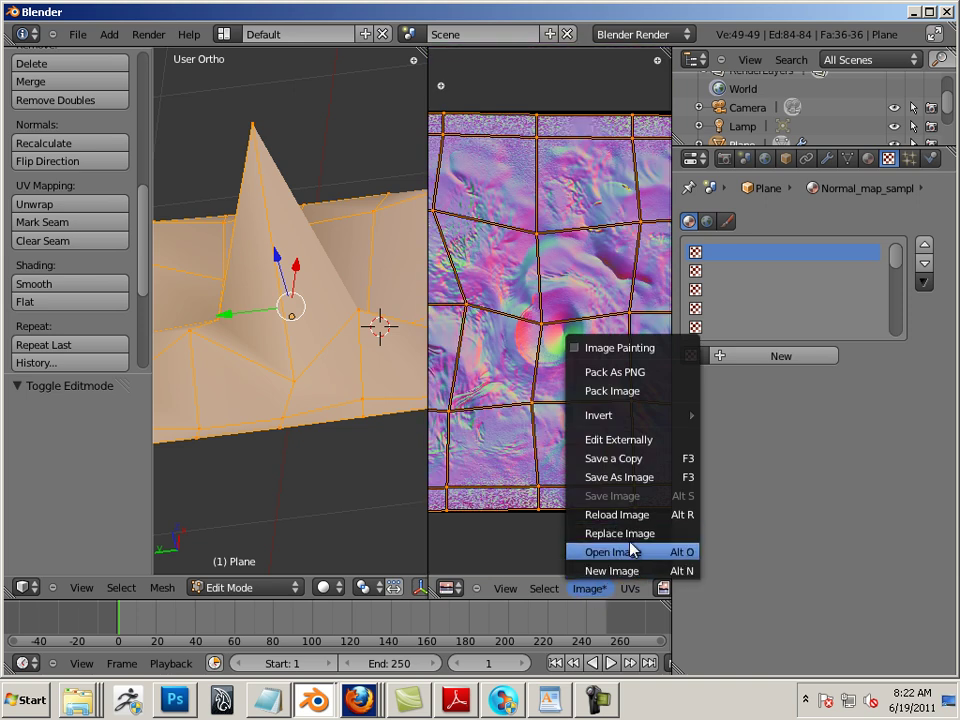
left_click(627, 479)
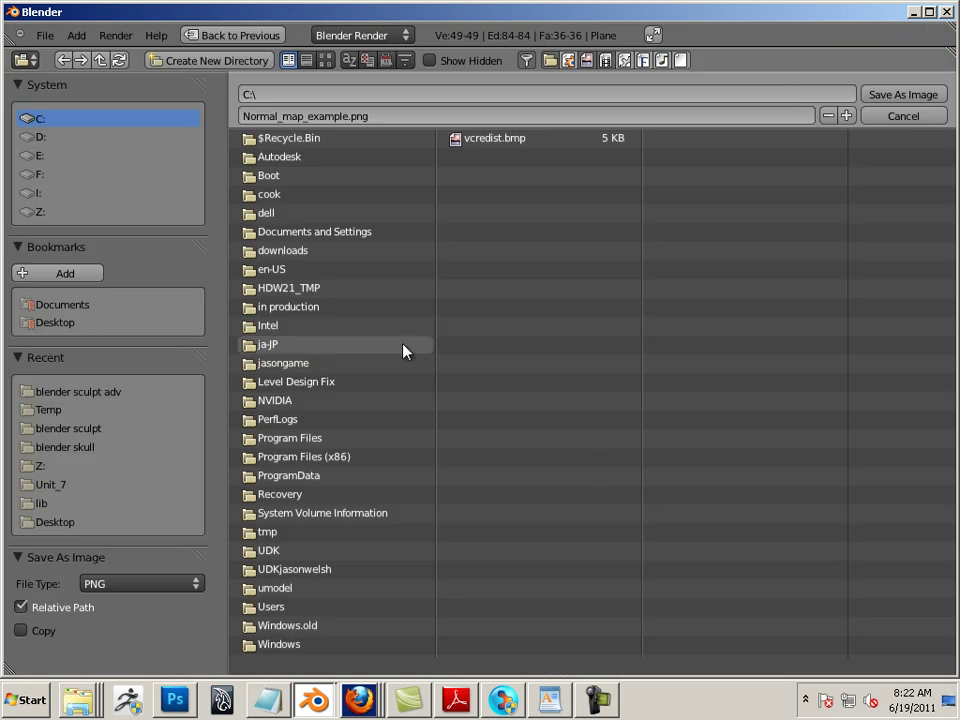
left_click(50, 322)
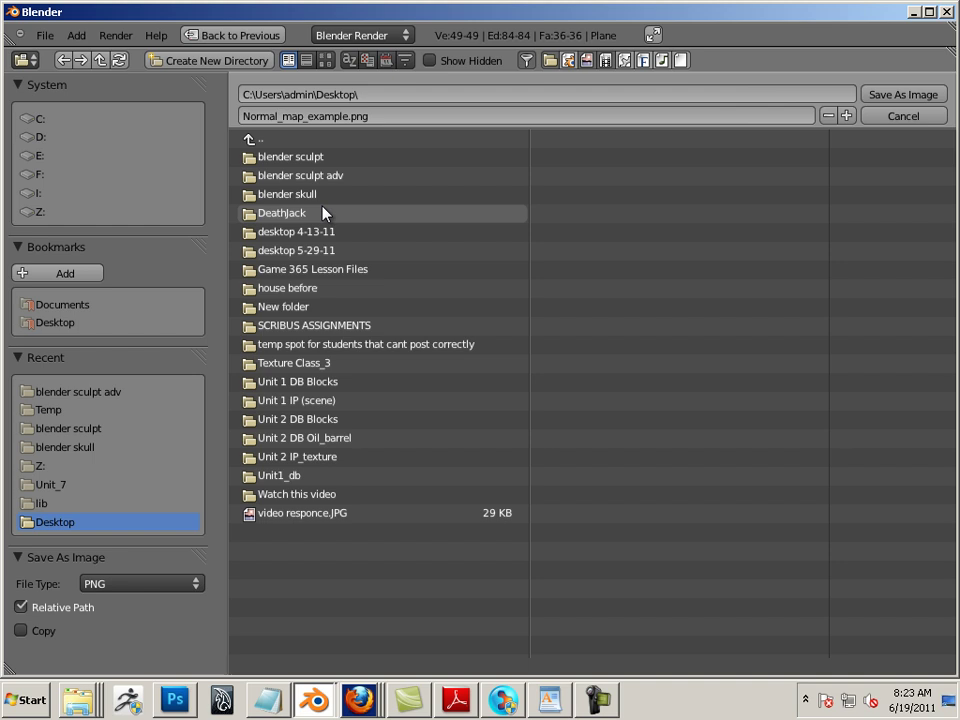
left_click(326, 178)
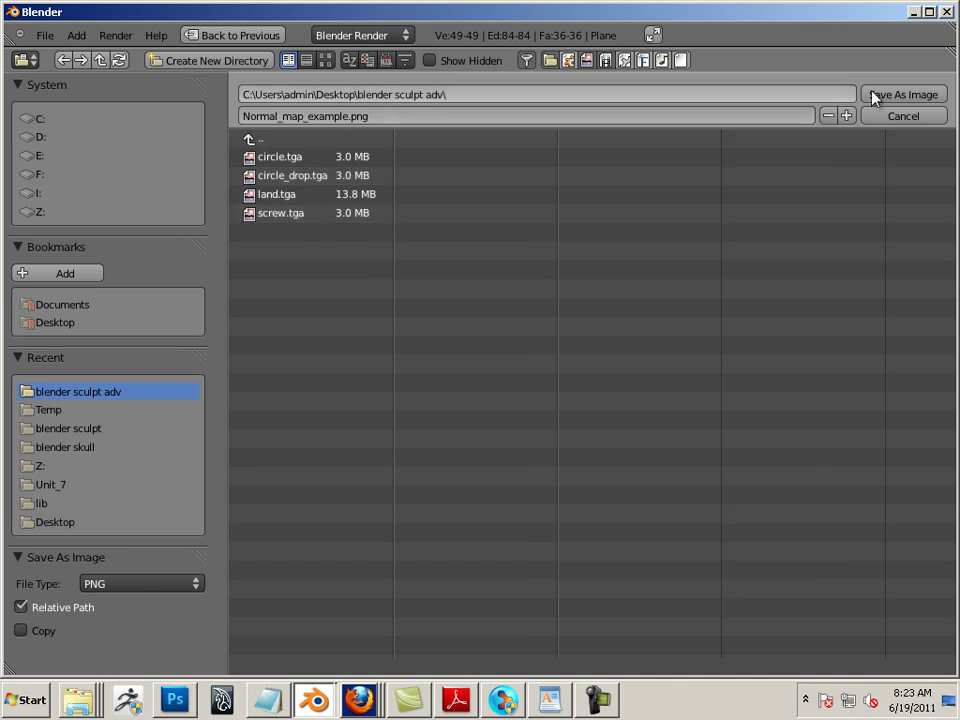
left_click(156, 583)
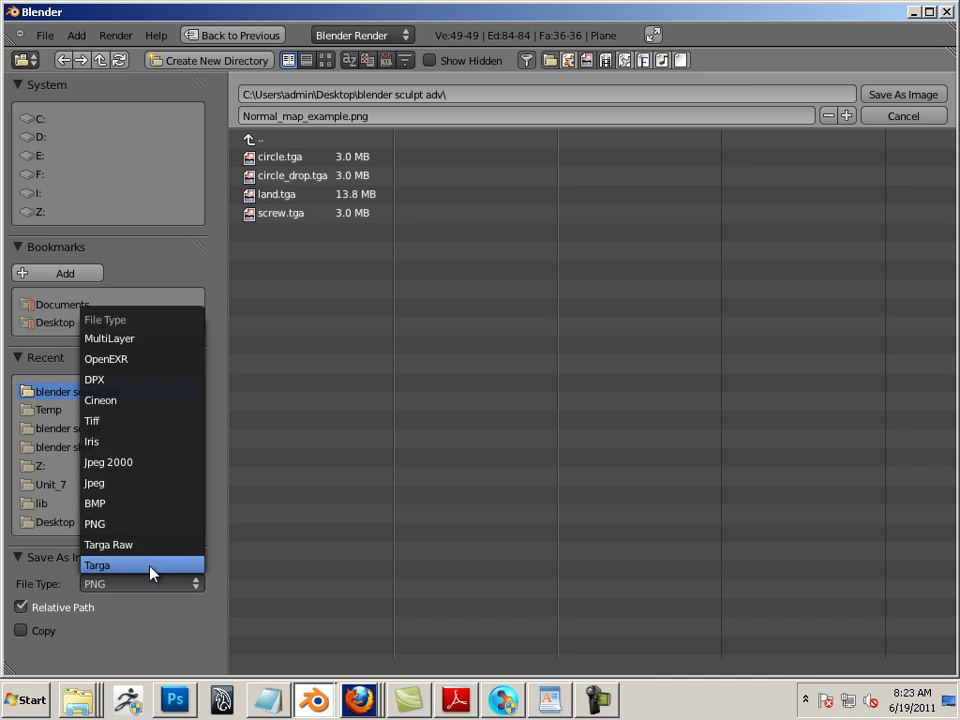
left_click(150, 566)
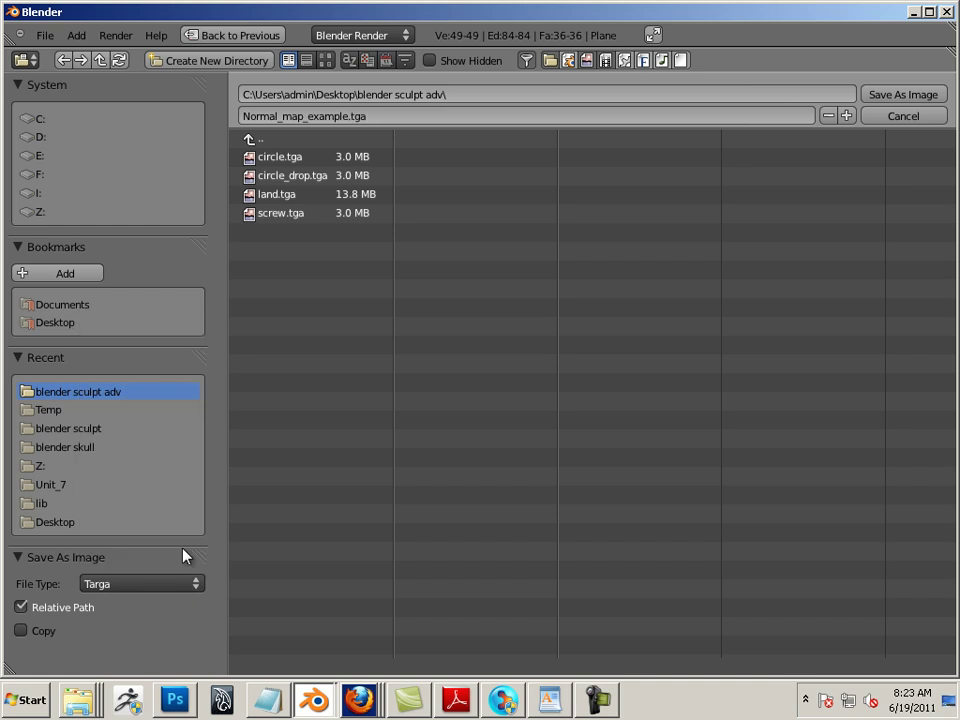
left_click(882, 97)
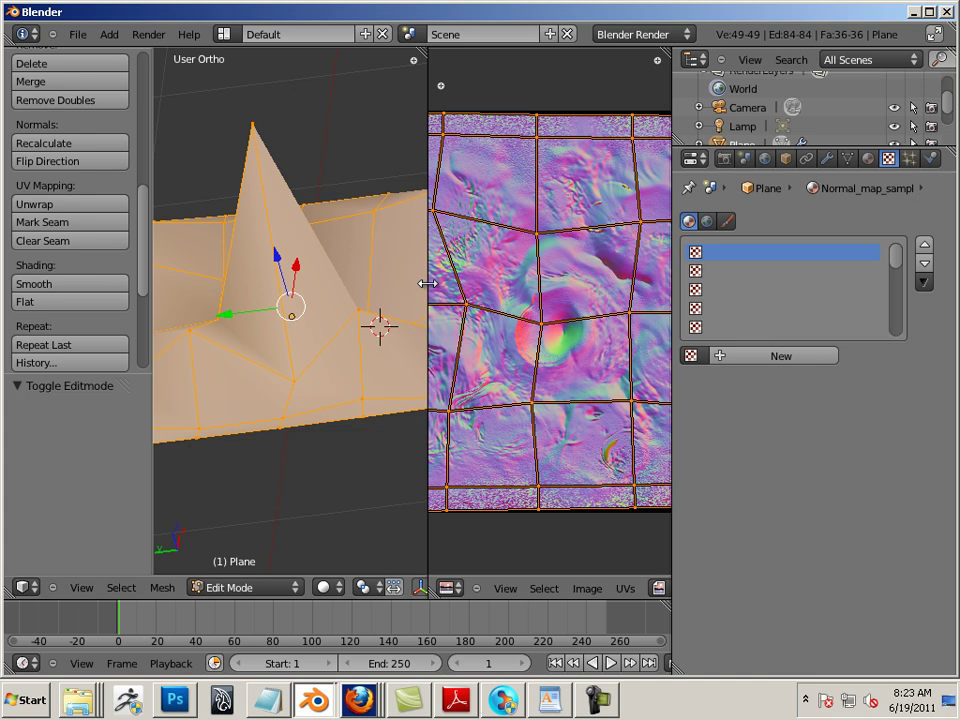
Widen the 3D view and add a new Image or Movie texture to the material
left_click_drag(426, 283, 602, 315)
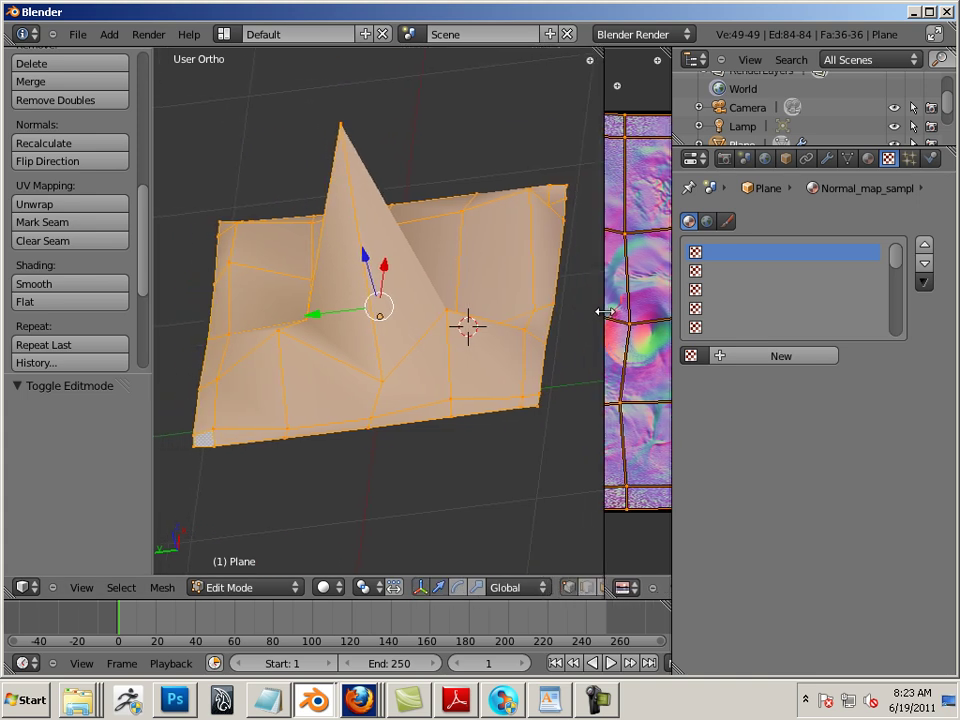
left_click(745, 358)
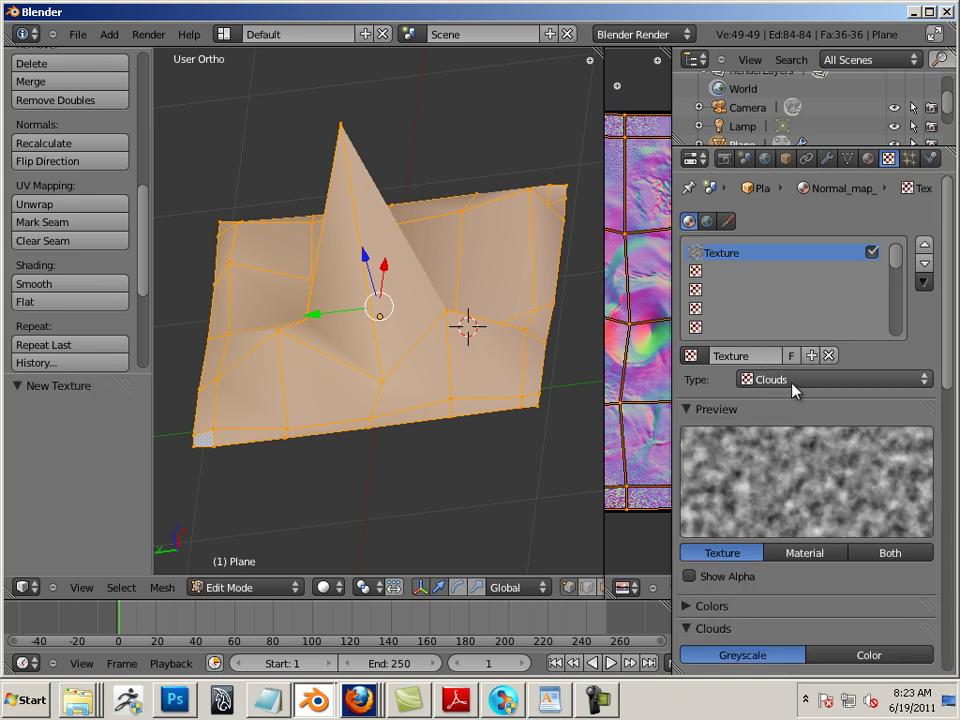
left_click(794, 390)
left_click(798, 388)
left_click(797, 388)
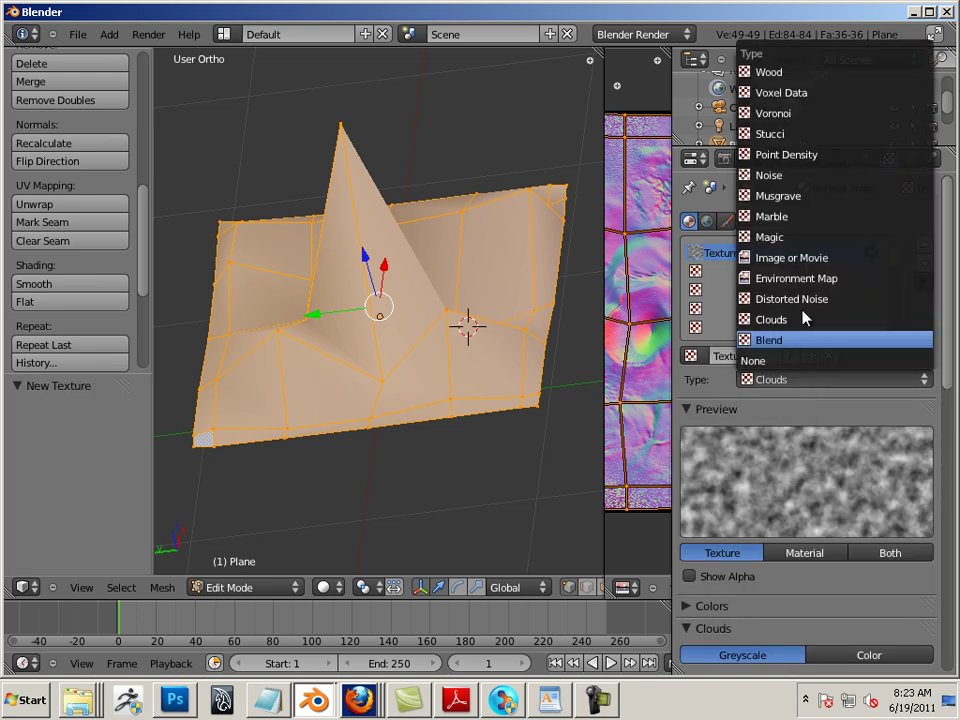
left_click(797, 258)
Load Normal_map_example.tga from the blender sculpt adv folder into the texture
left_click(882, 655)
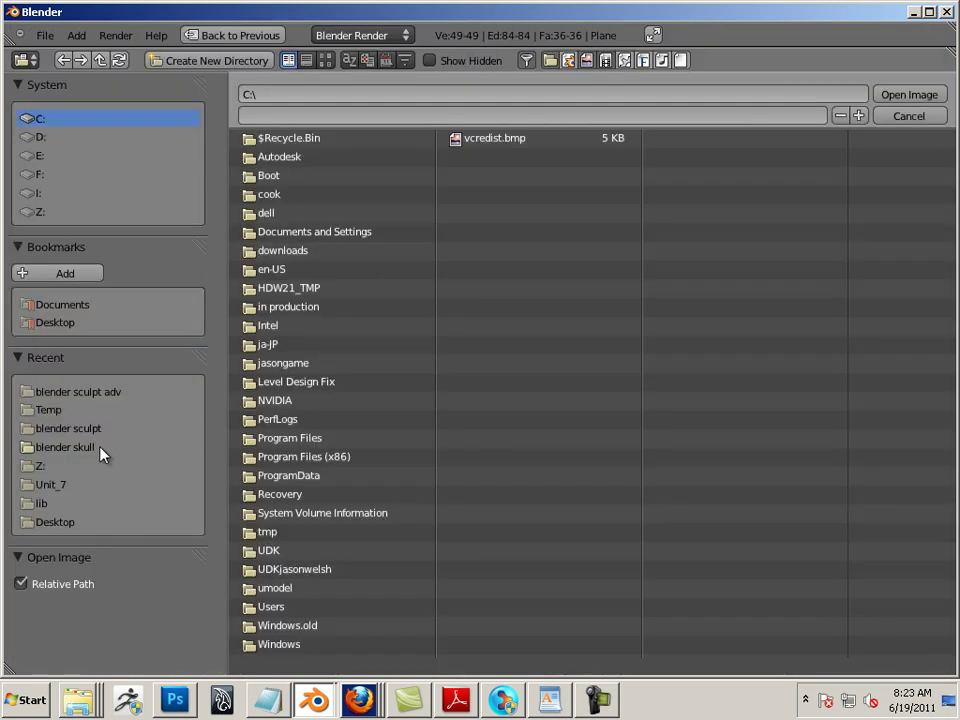
left_click(62, 325)
left_click(315, 178)
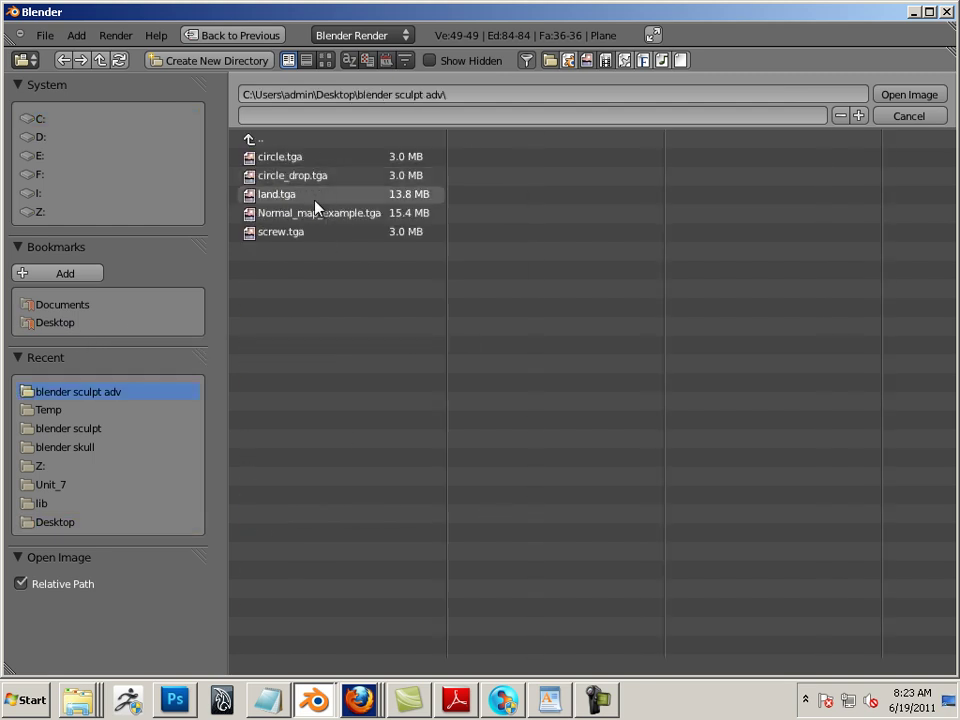
left_click(315, 211)
left_click(907, 96)
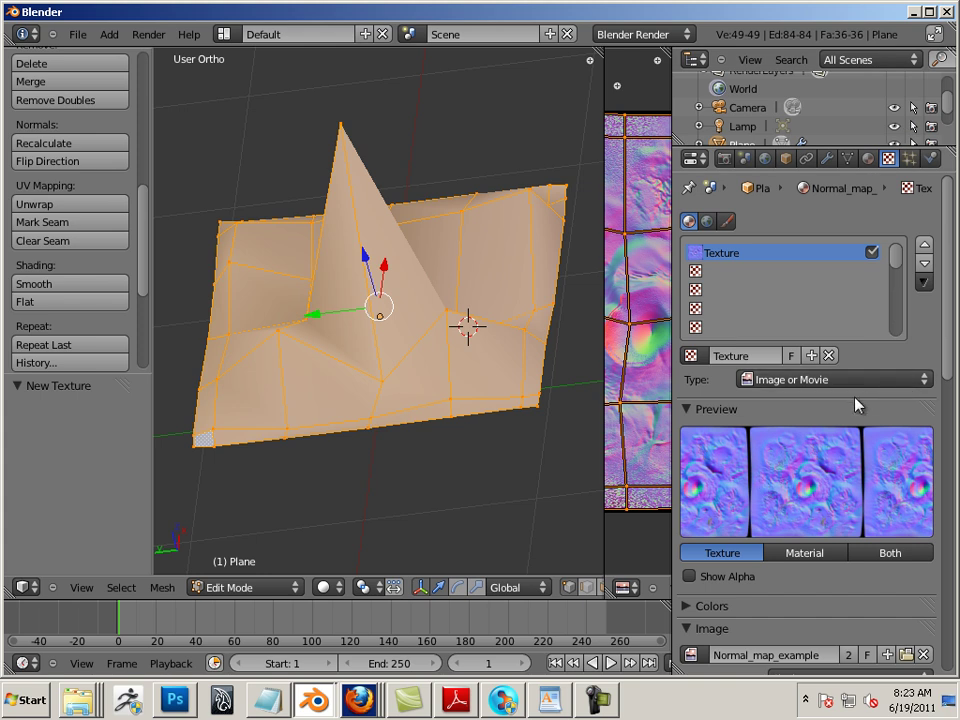
Enable the texture's Geometry Normal influence
scroll(949, 364, "down", 4)
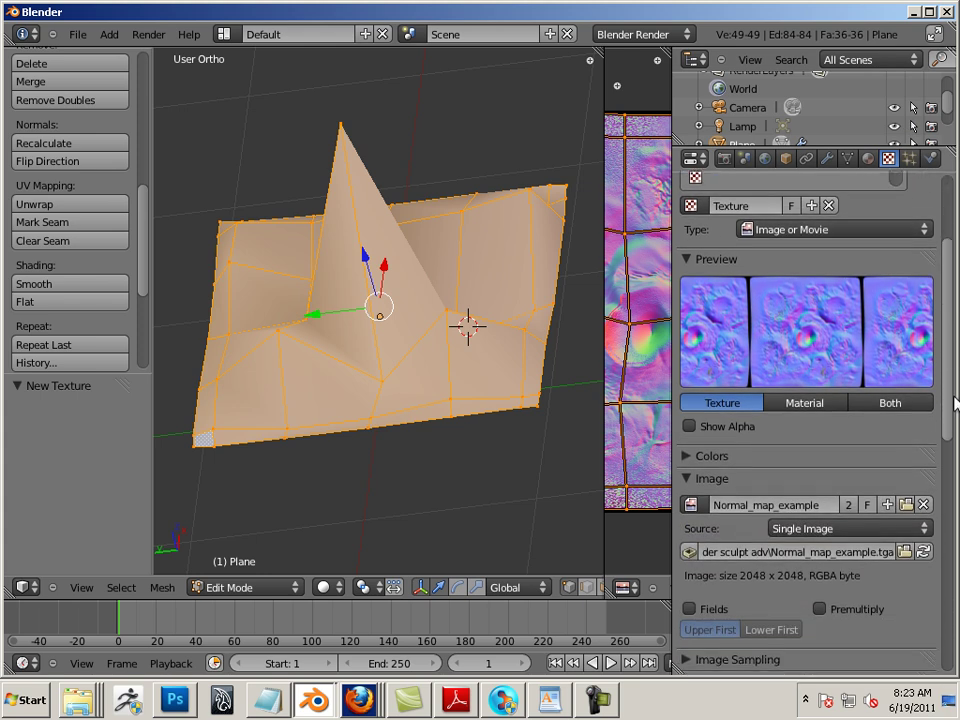
scroll(955, 403, "down", 7)
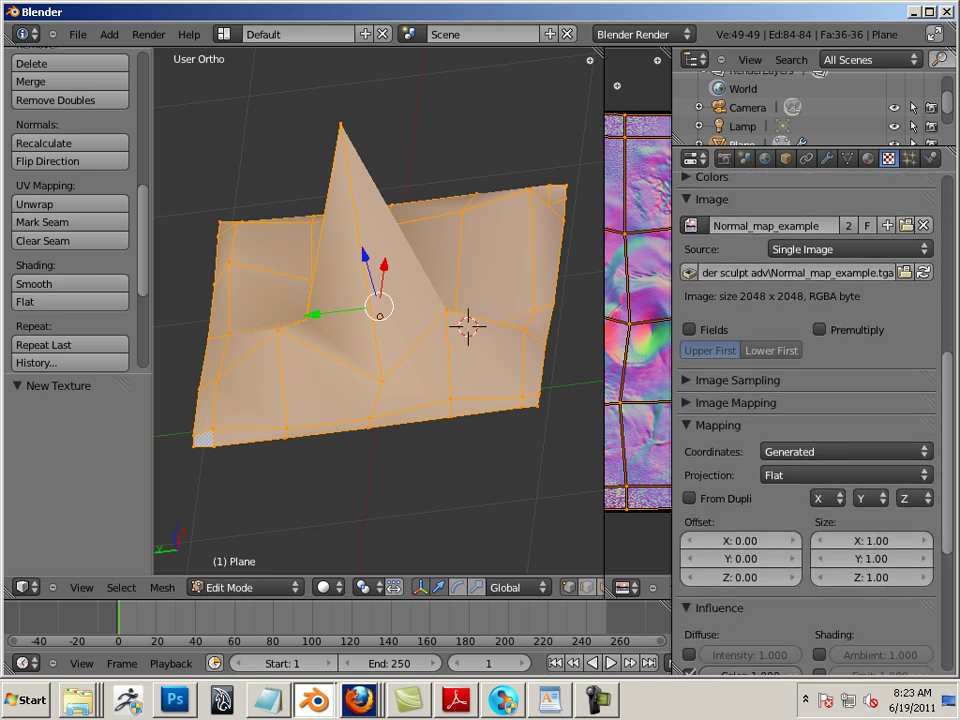
scroll(810, 420, "down", 6)
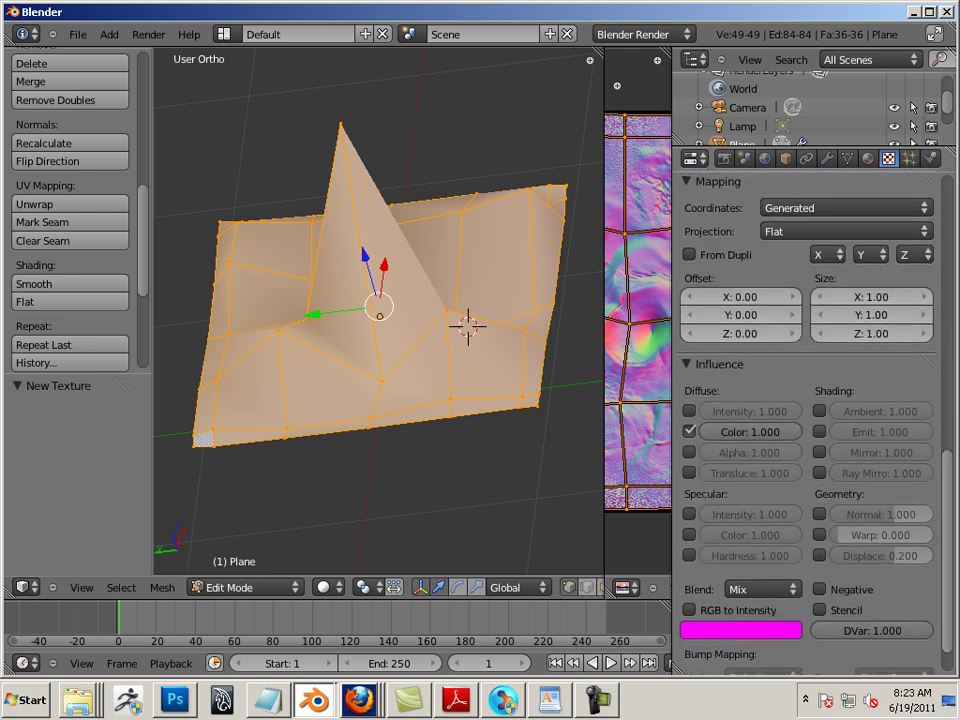
left_click(819, 514)
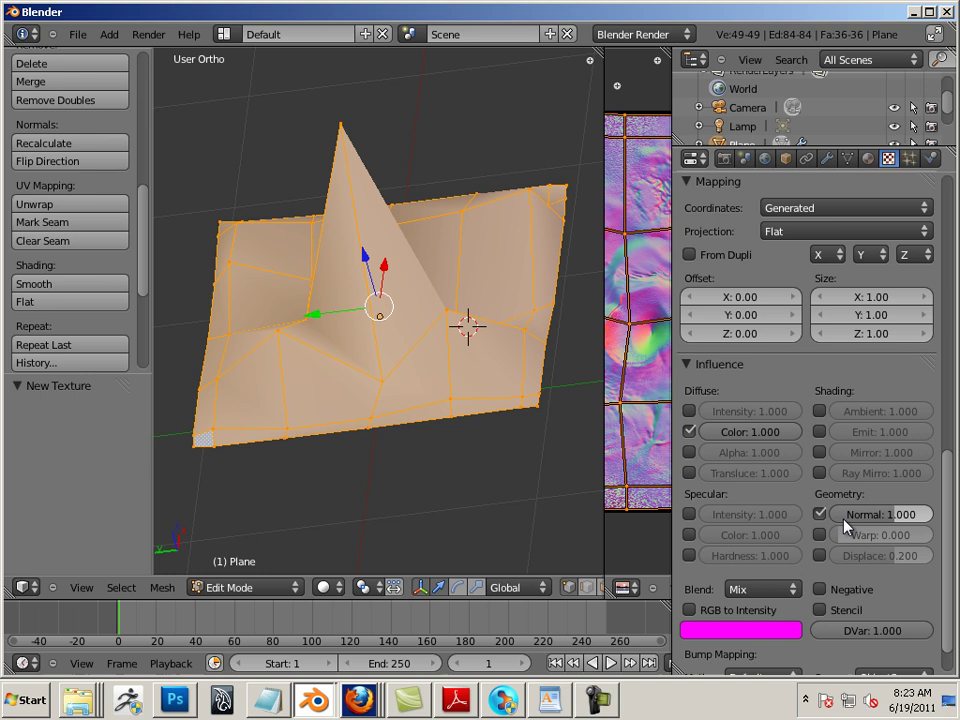
Map the texture with UV coordinates using the UVTex layer
scroll(846, 520, "down", 1)
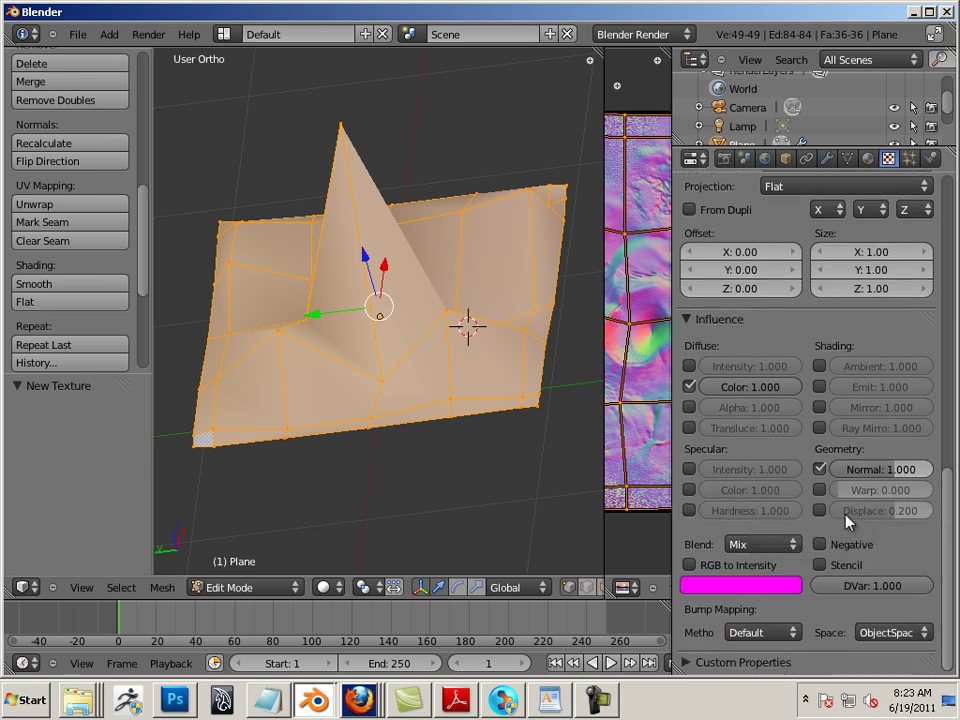
scroll(845, 520, "up", 5)
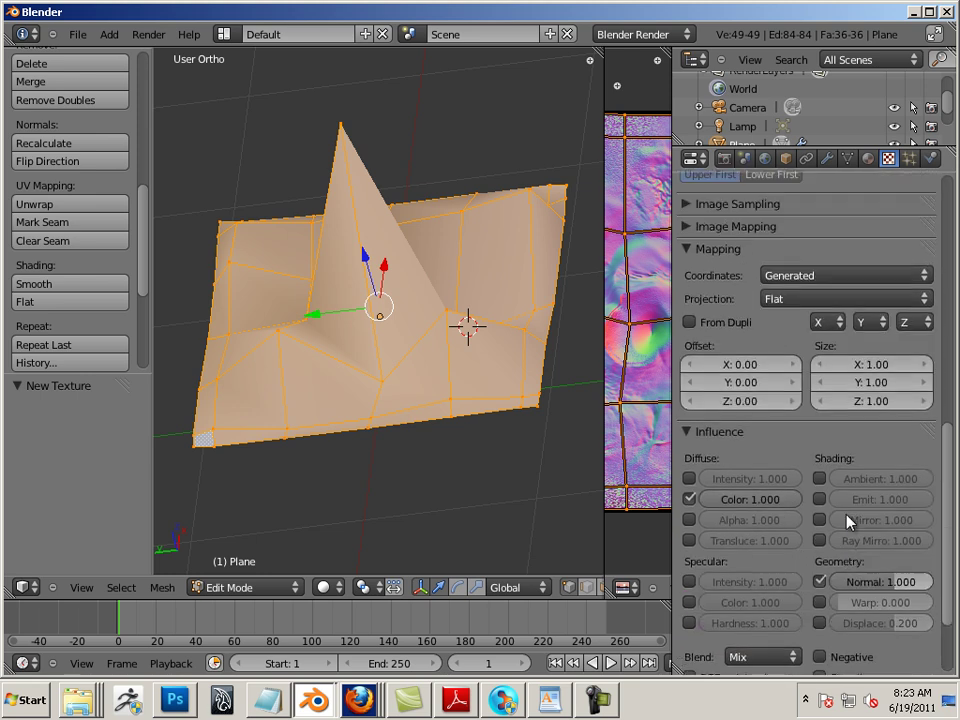
scroll(846, 522, "up", 1)
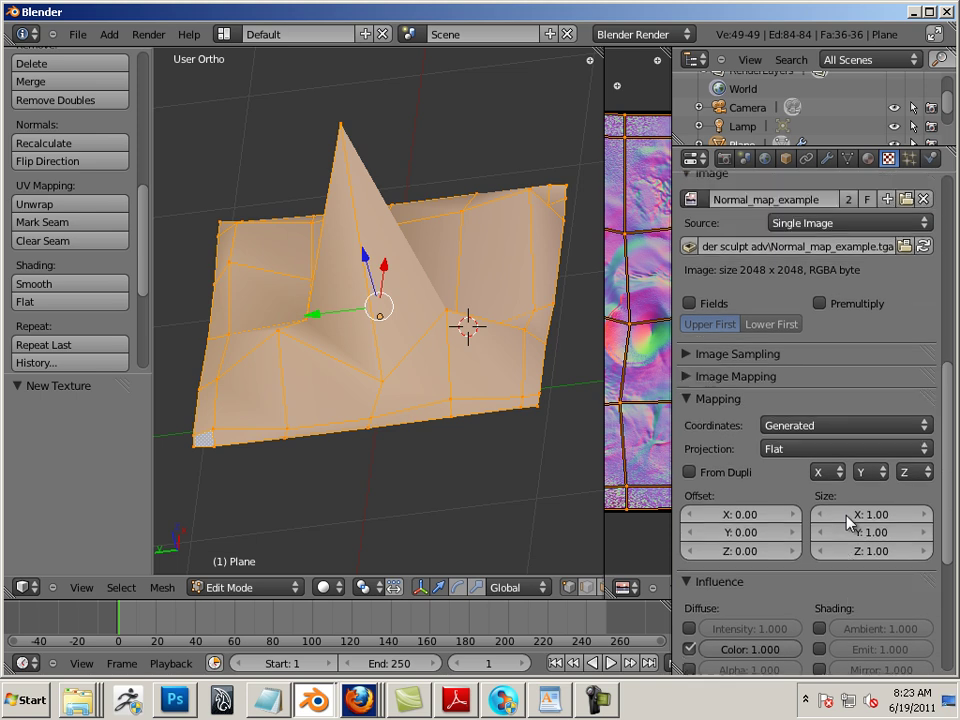
left_click(814, 426)
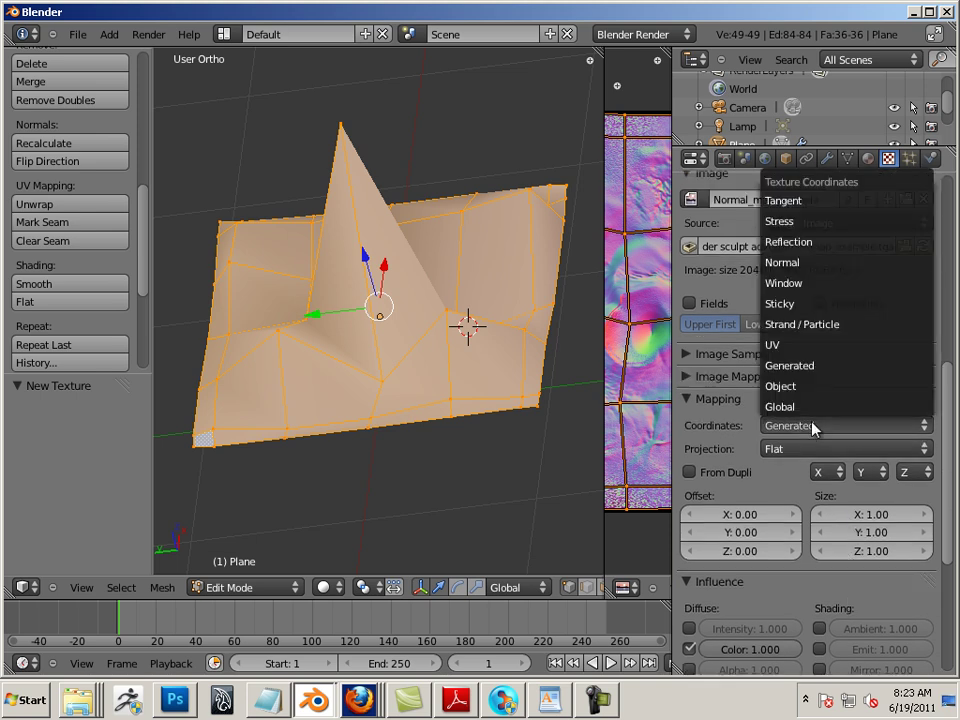
left_click(799, 346)
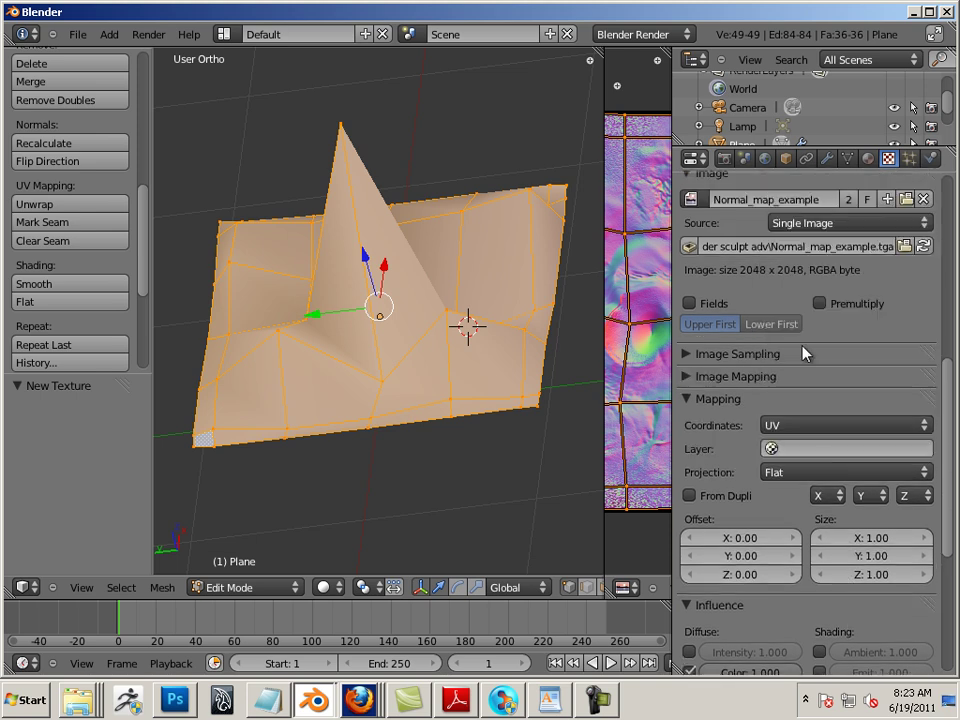
left_click(814, 448)
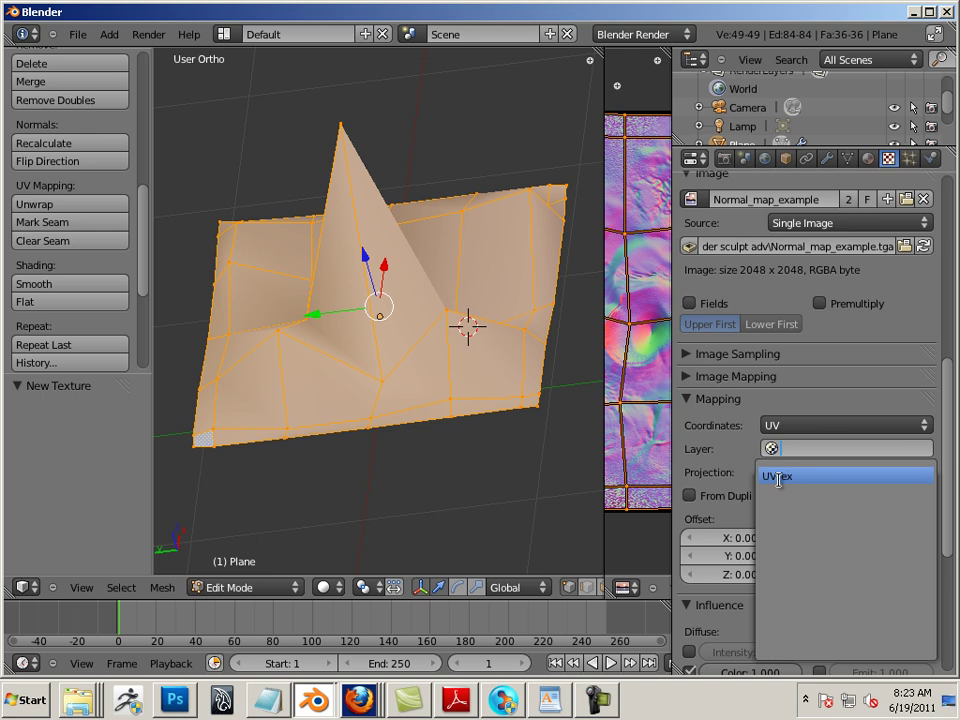
left_click(777, 477)
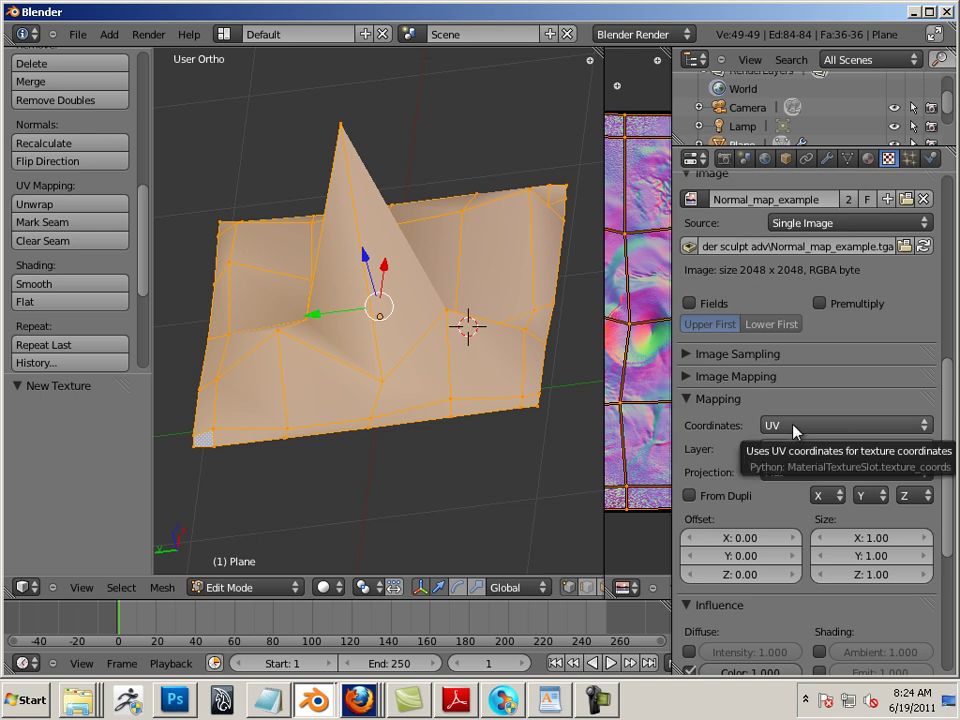
Tick Tangent Shading in the Normal_map_sample material's Shading panel
left_click(868, 159)
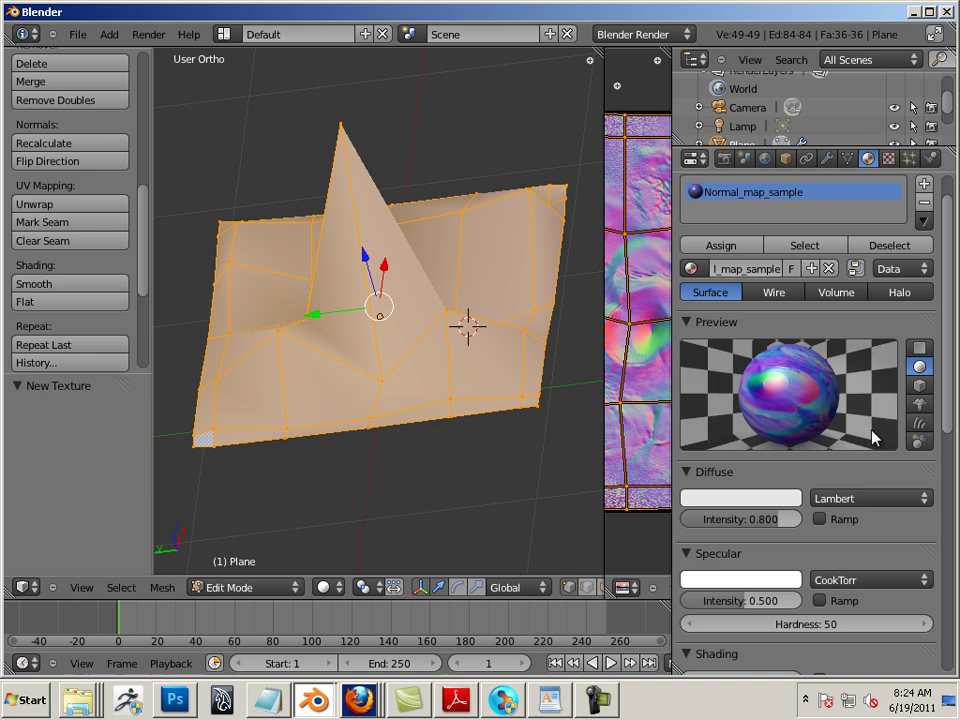
left_click_drag(945, 386, 949, 536)
left_click(822, 389)
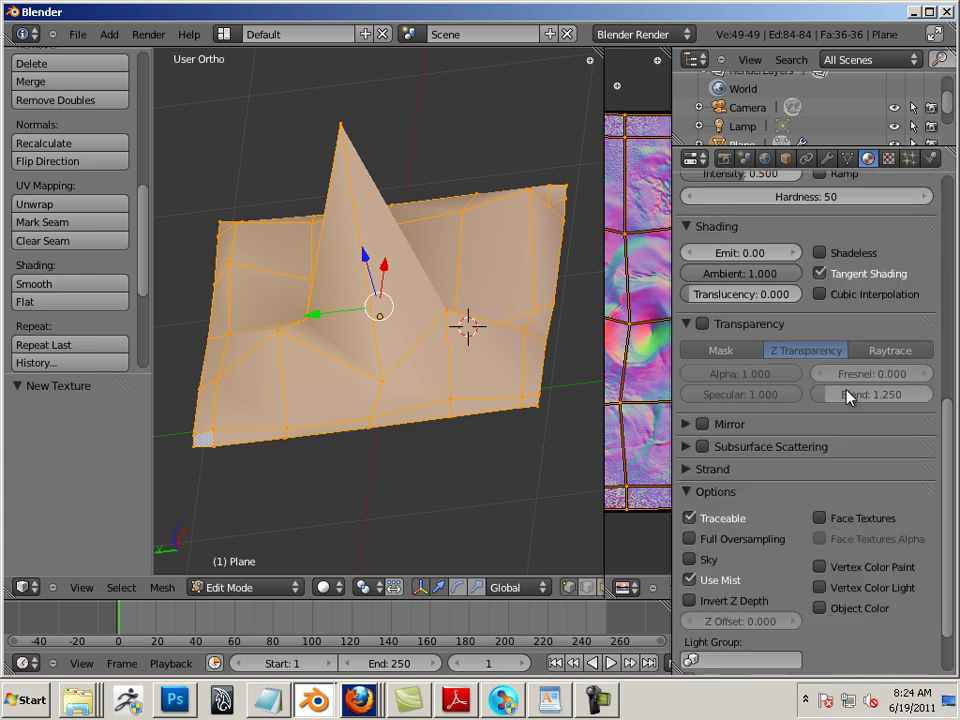
scroll(850, 400, "down", 2)
scroll(855, 427, "up", 5)
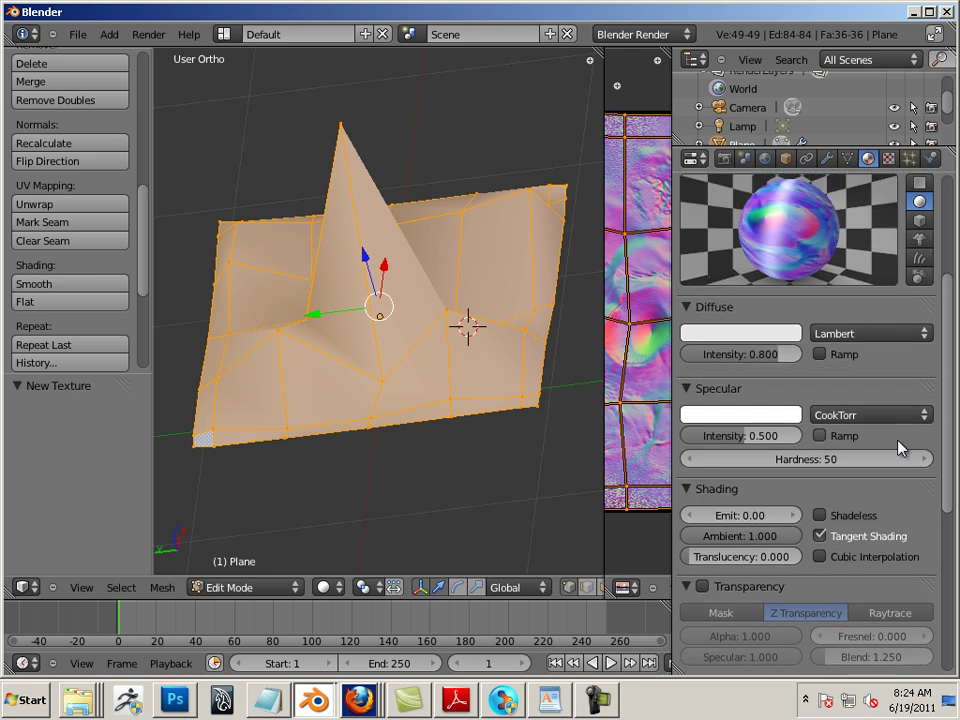
scroll(904, 456, "down", 6)
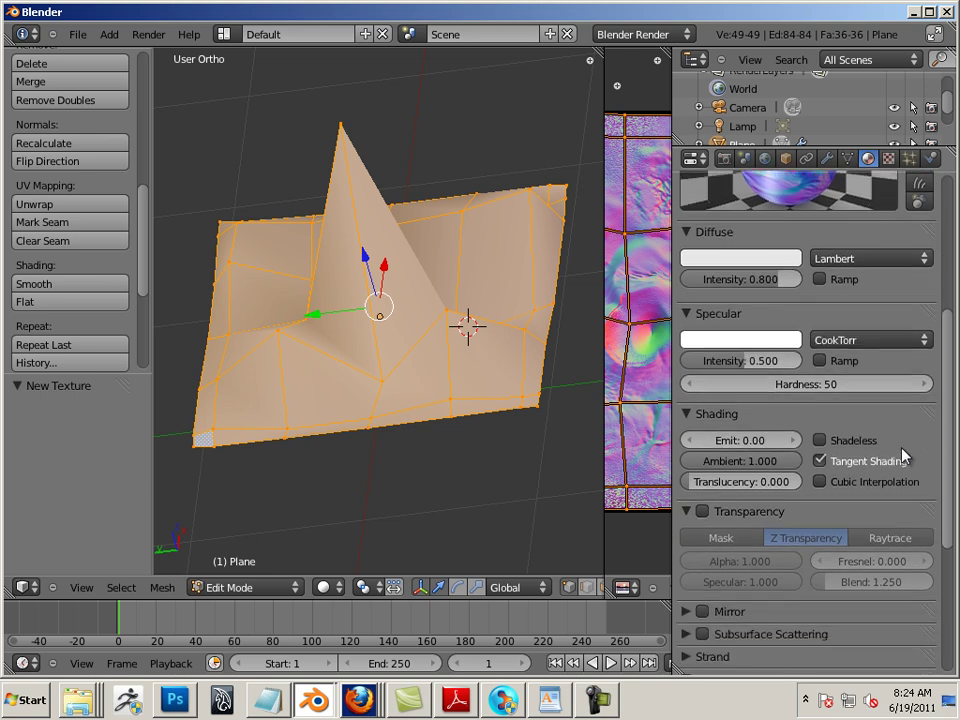
scroll(903, 456, "down", 3)
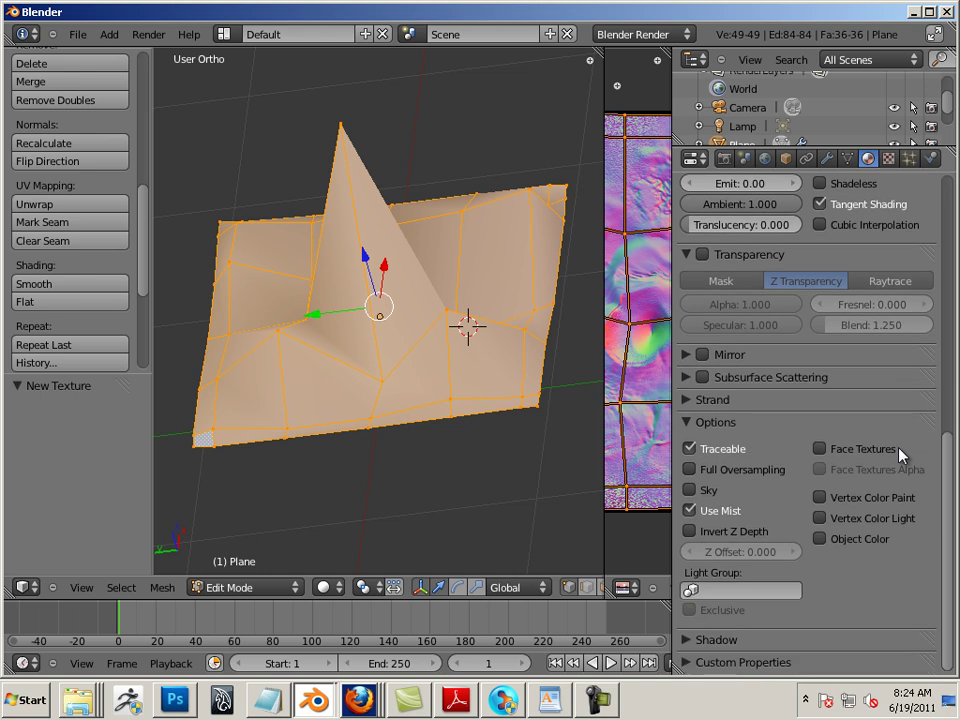
Keep ObjectSpace as the normal map space and uncheck Diffuse Color influence
left_click(888, 158)
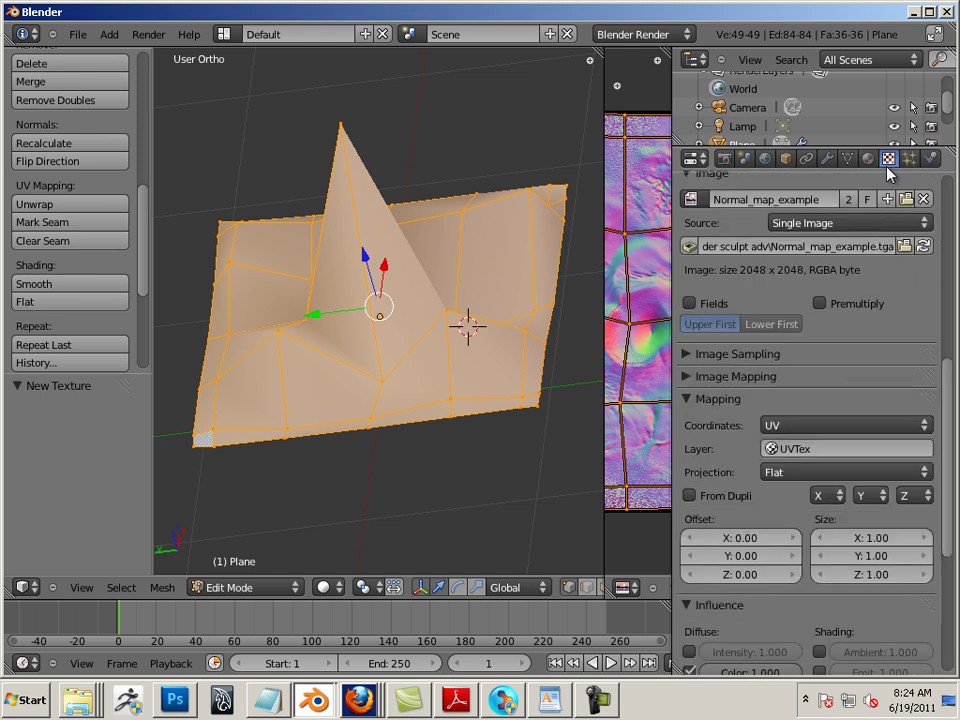
scroll(879, 386, "down", 6)
scroll(879, 388, "down", 4)
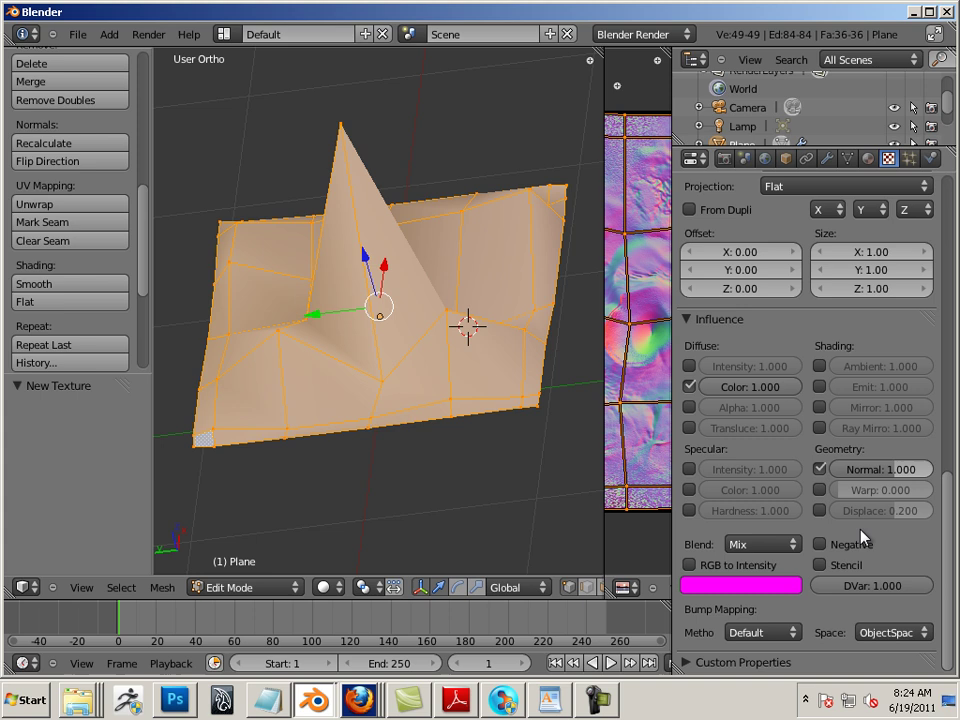
left_click(876, 636)
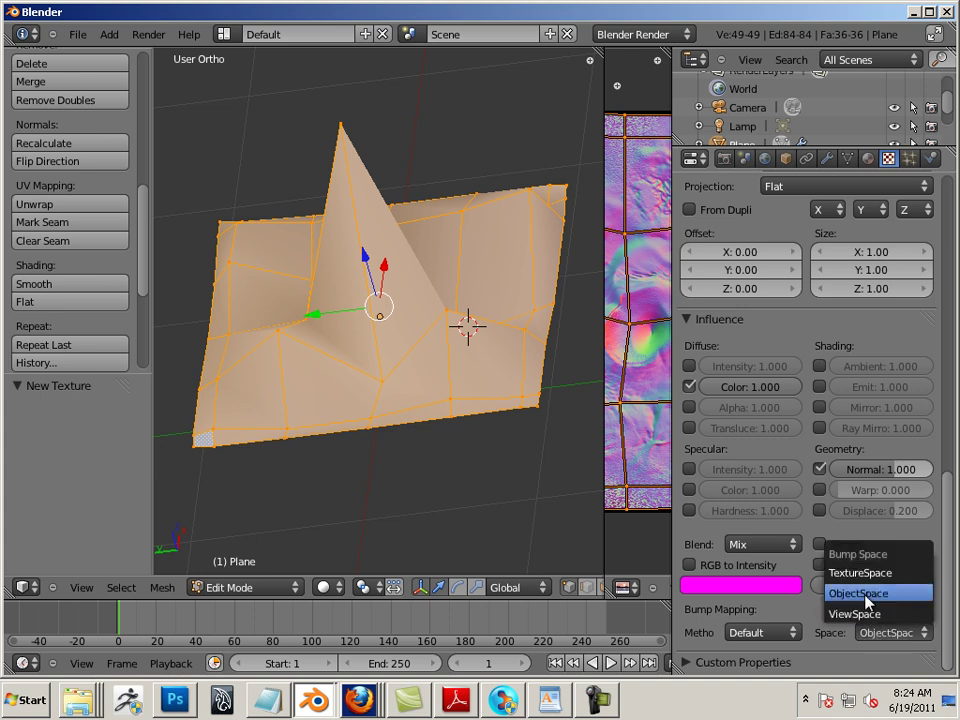
left_click(867, 596)
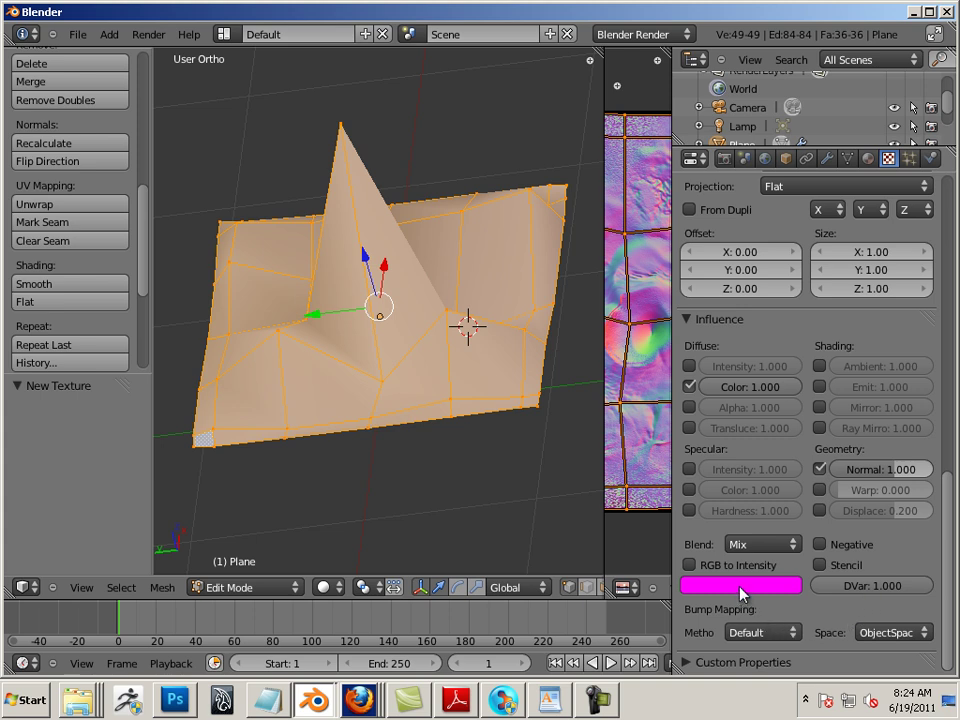
left_click(689, 387)
Return to the Material tab and review its panels
left_click(867, 159)
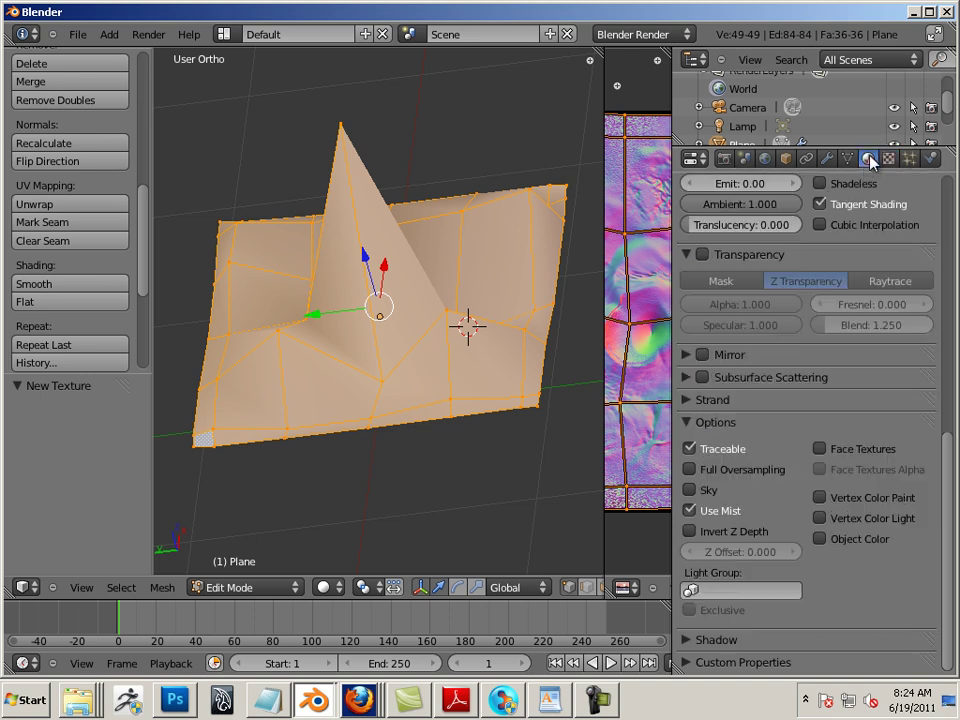
scroll(936, 336, "up", 10)
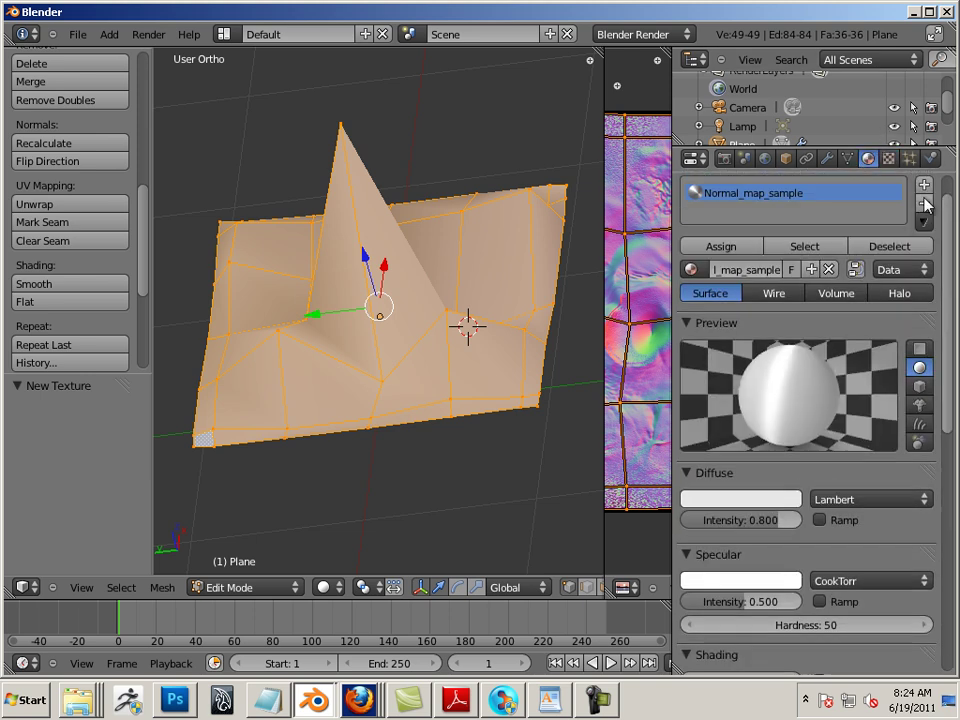
mouse_move(941, 208)
left_mouse_down()
mouse_move(947, 188)
mouse_move(952, 249)
mouse_move(954, 232)
left_mouse_up()
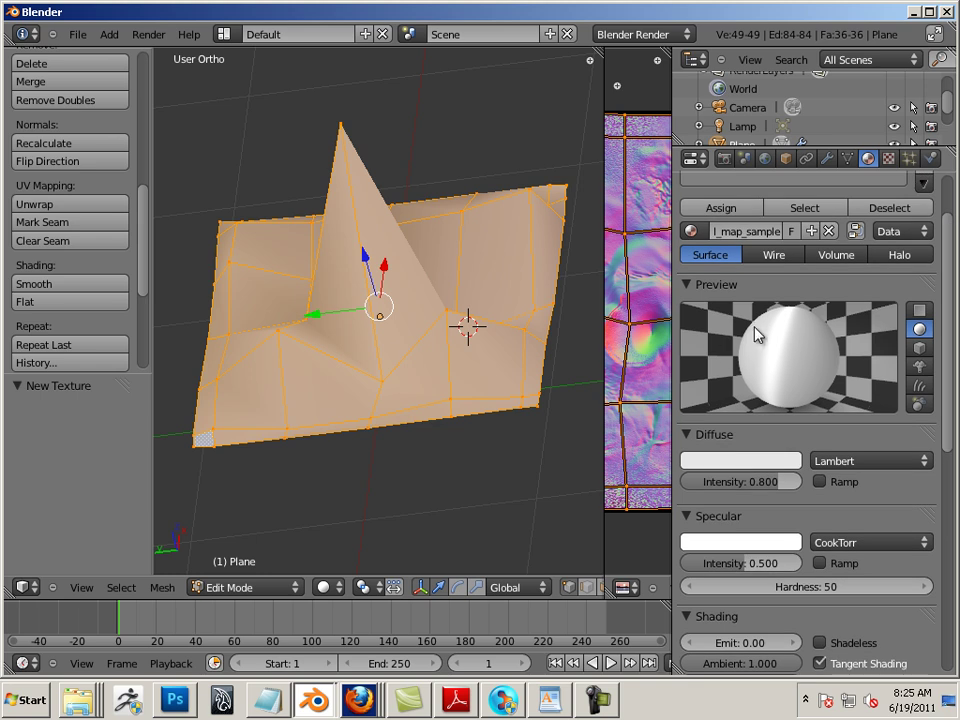
scroll(947, 390, "down", 10)
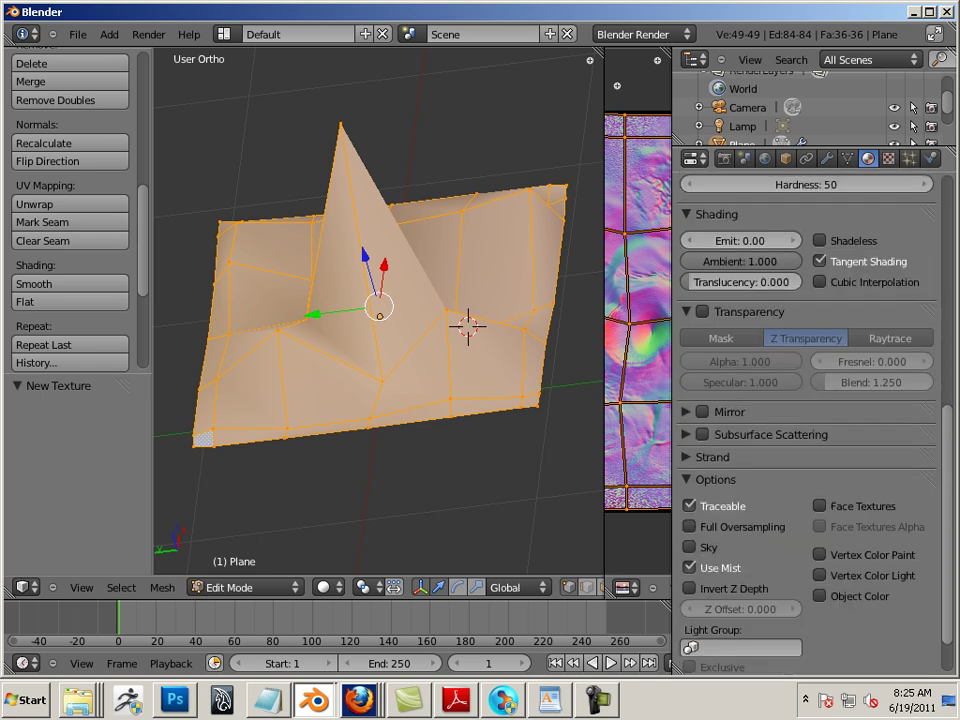
scroll(948, 400, "up", 12)
Switch the texture's mapping coordinates back to Generated
left_click(889, 158)
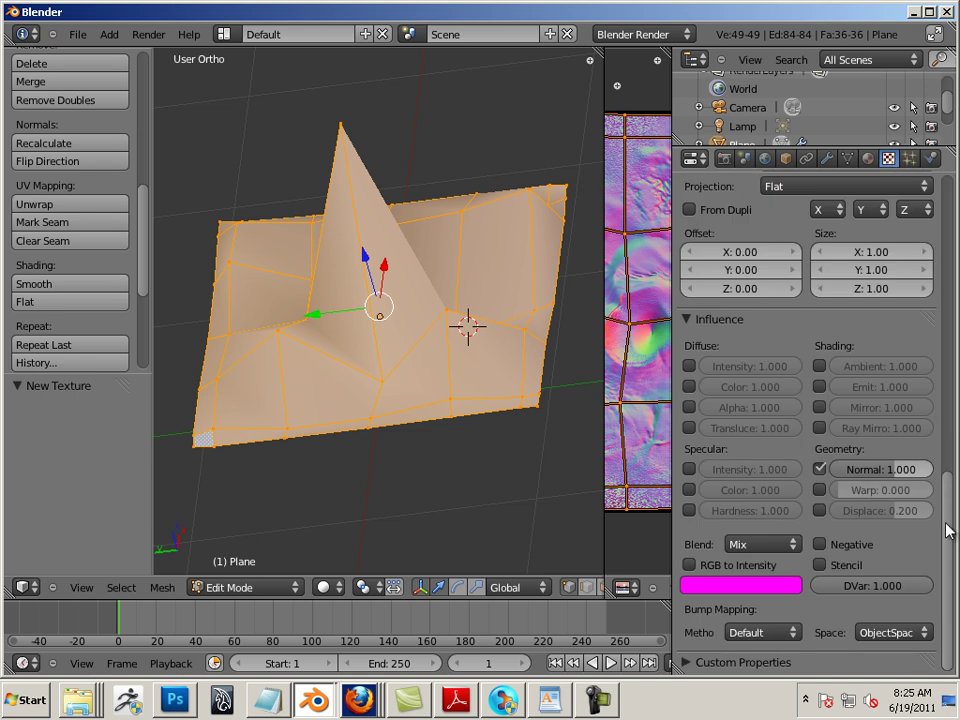
scroll(947, 541, "up", 5)
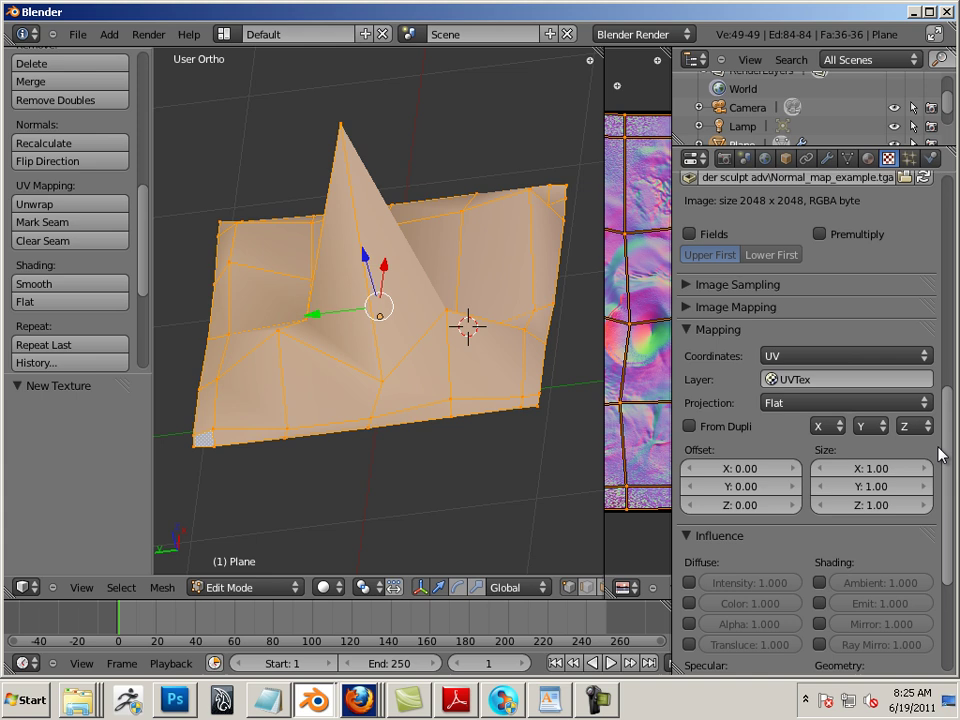
left_click(845, 358)
left_click(830, 297)
Set the material preview to a flat plane and return to the texture settings
left_click(867, 158)
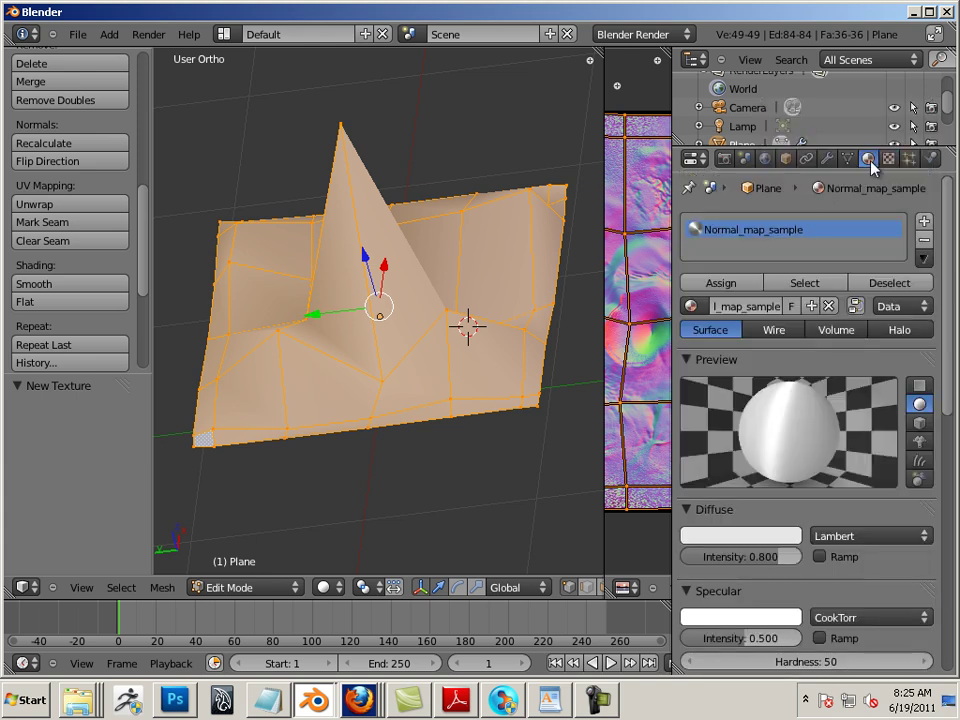
left_click(919, 385)
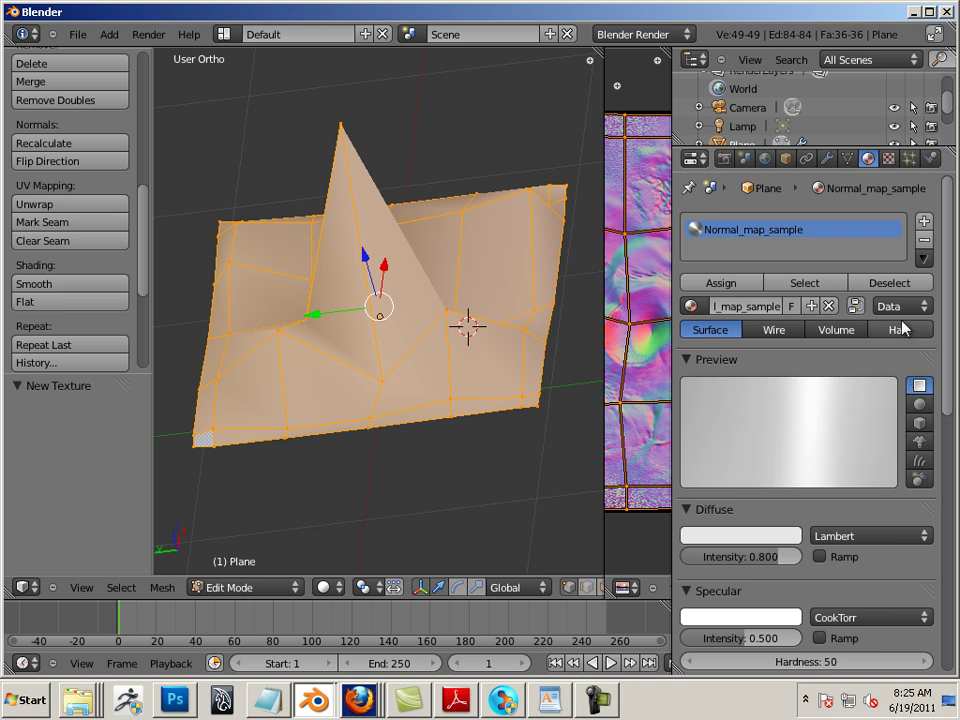
left_click(889, 159)
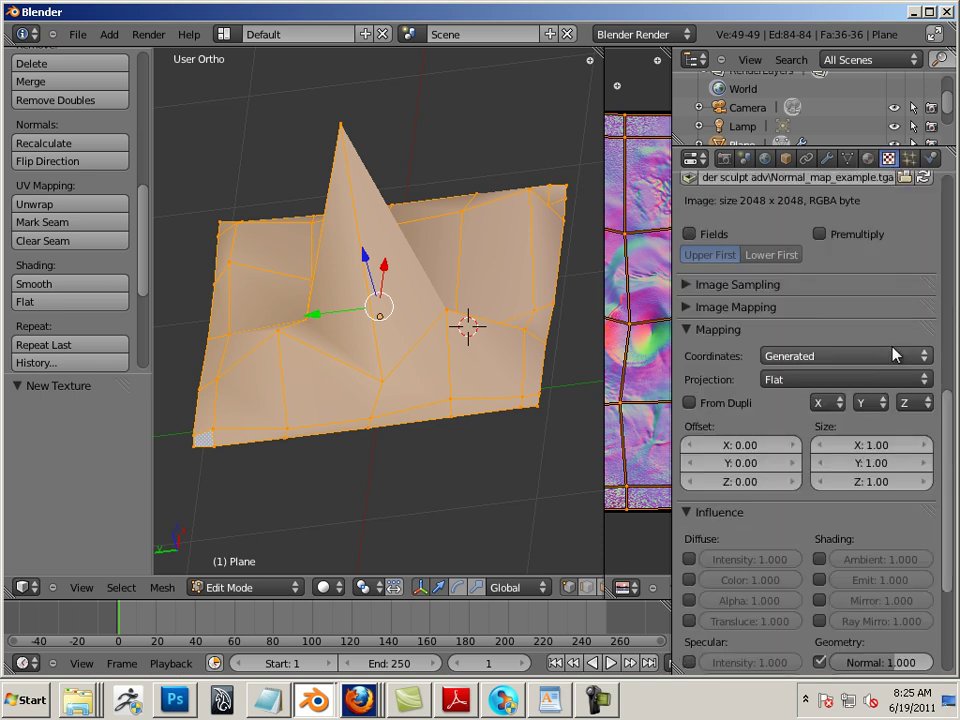
scroll(944, 493, "down", 5)
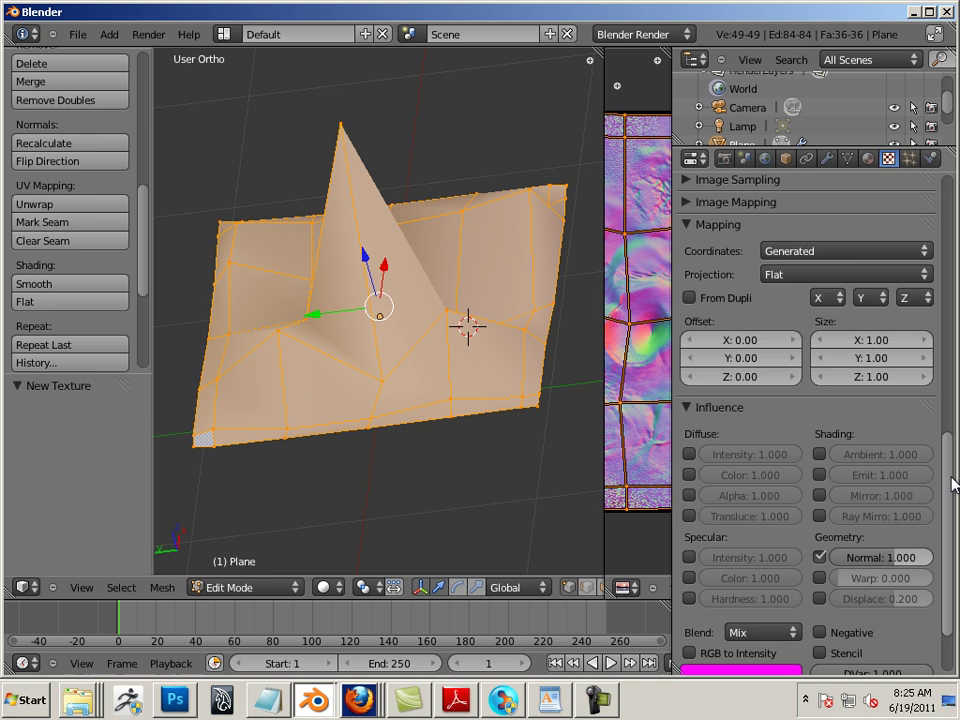
left_click_drag(951, 545, 929, 246)
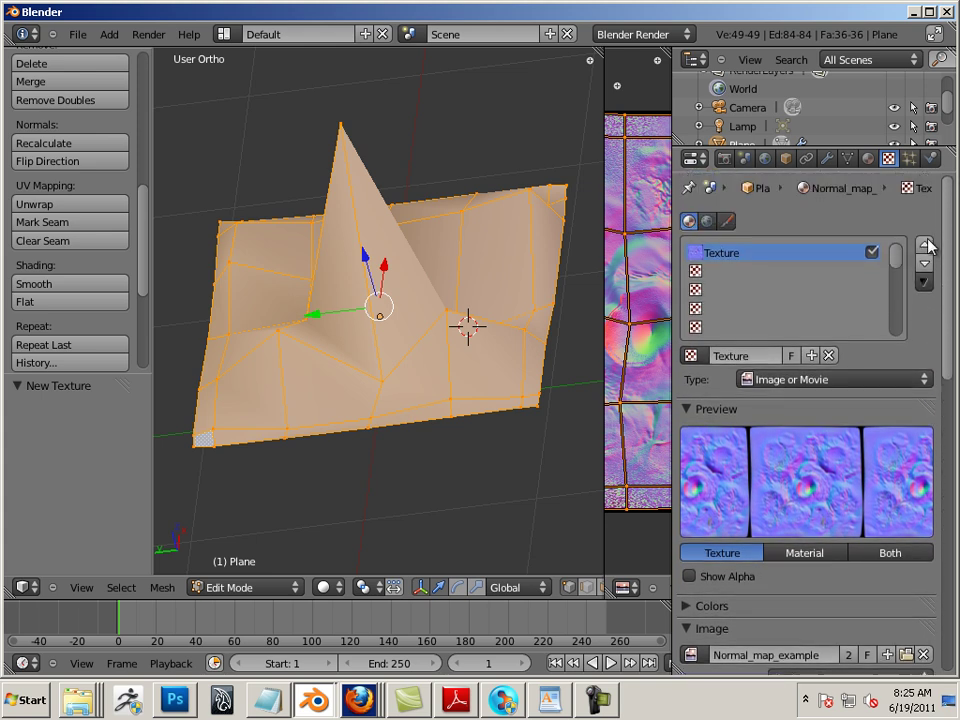
Uncheck Tangent Shading and compare the material preview on a sphere and flat plane
left_click(868, 159)
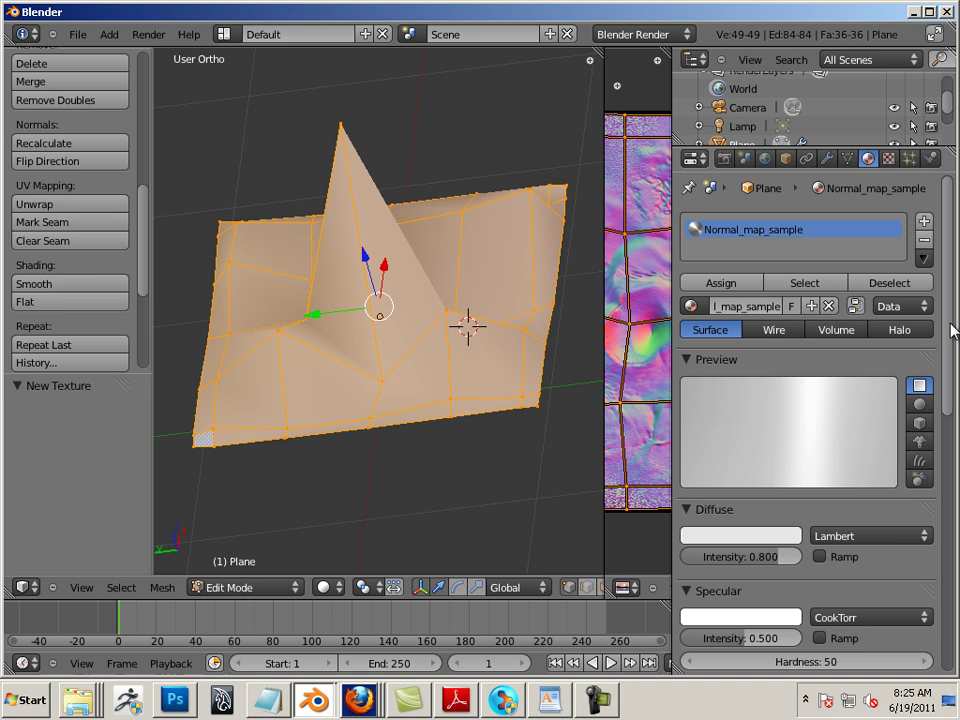
left_click_drag(950, 331, 950, 455)
left_click(820, 470)
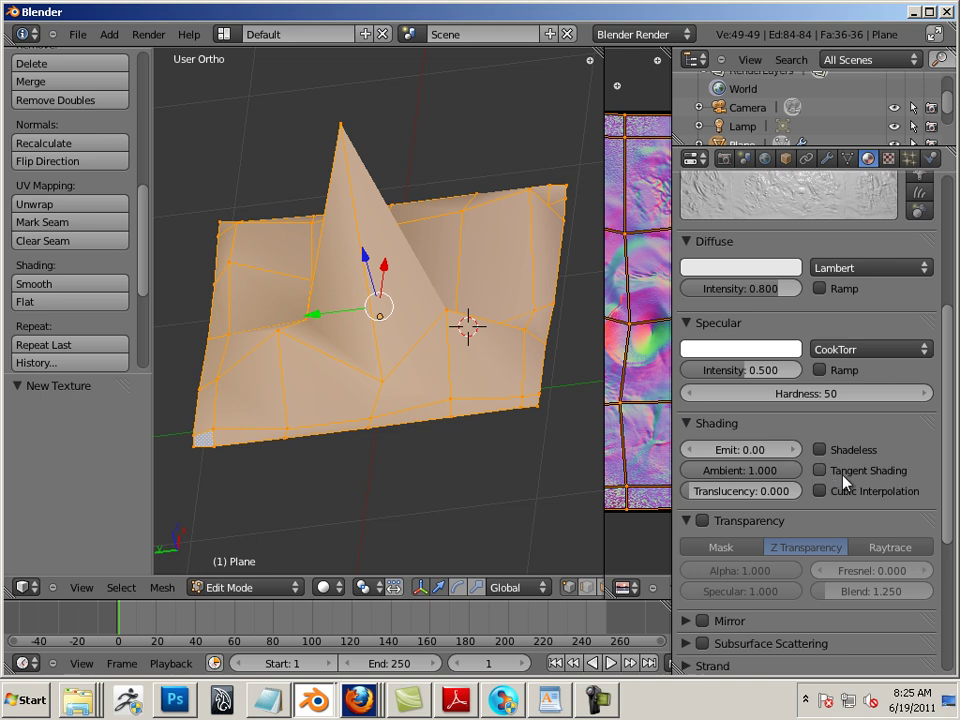
mouse_move(950, 473)
left_mouse_down()
mouse_move(950, 343)
mouse_move(949, 403)
left_mouse_up()
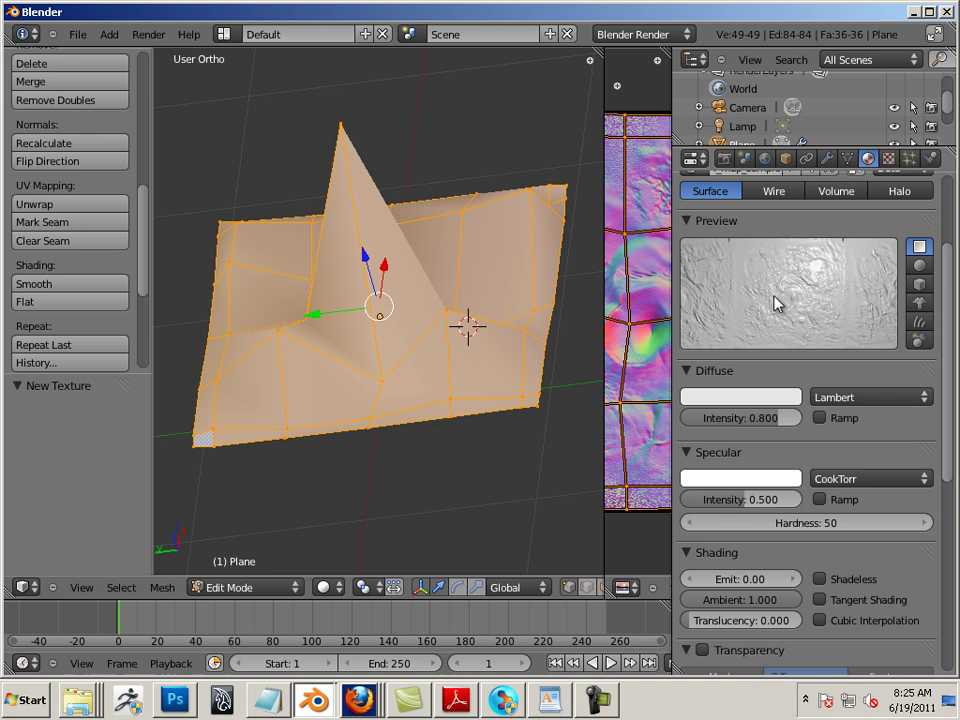
left_click(917, 265)
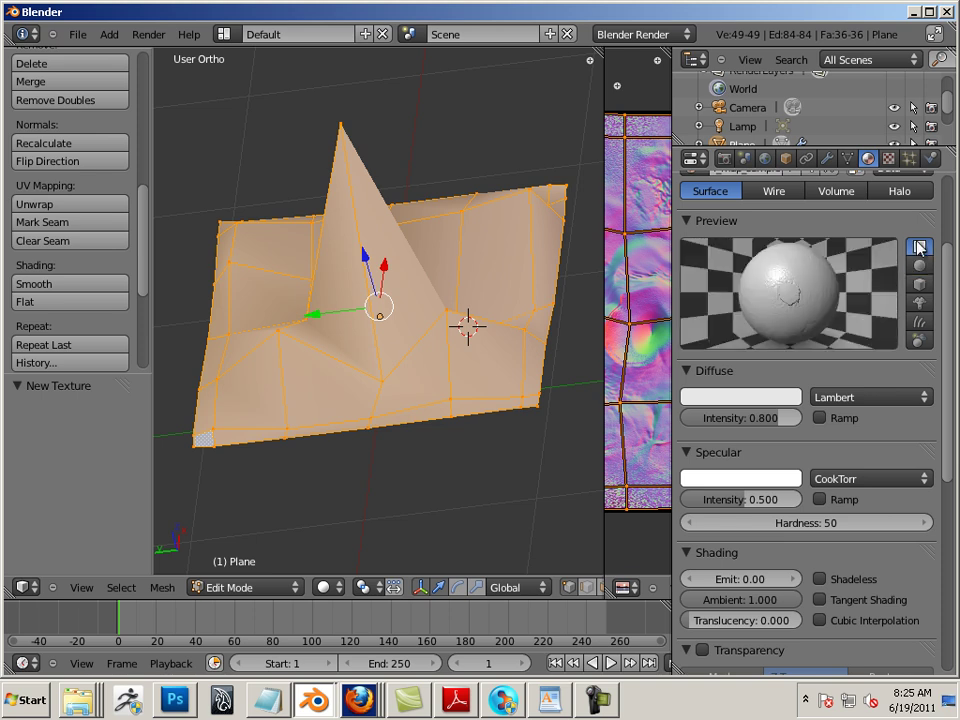
left_click(918, 246)
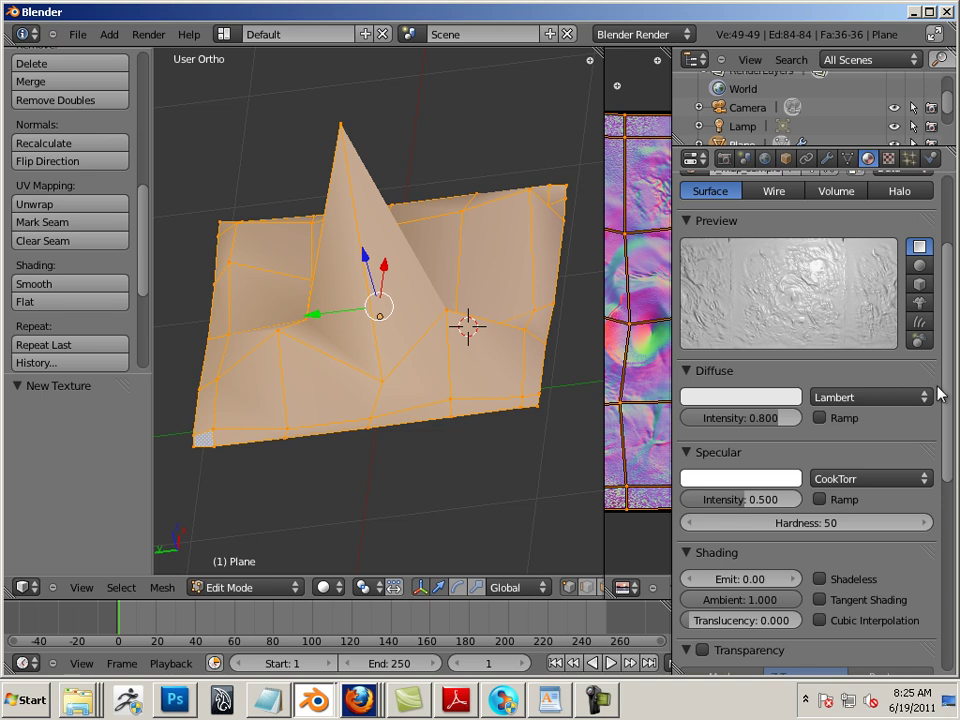
scroll(945, 435, "down", 5)
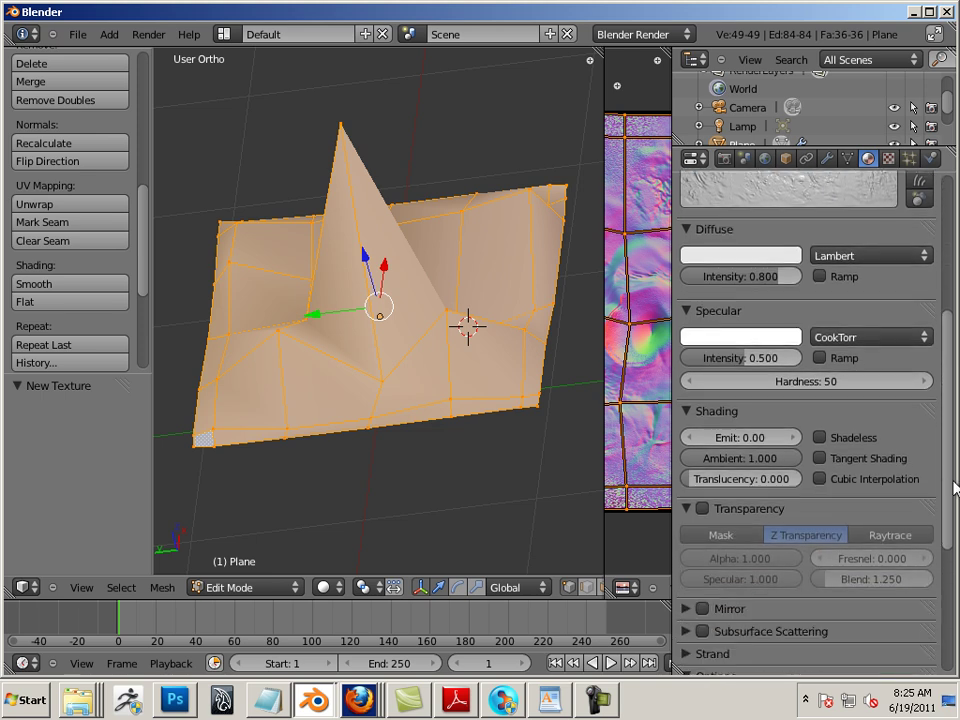
scroll(945, 440, "up", 5)
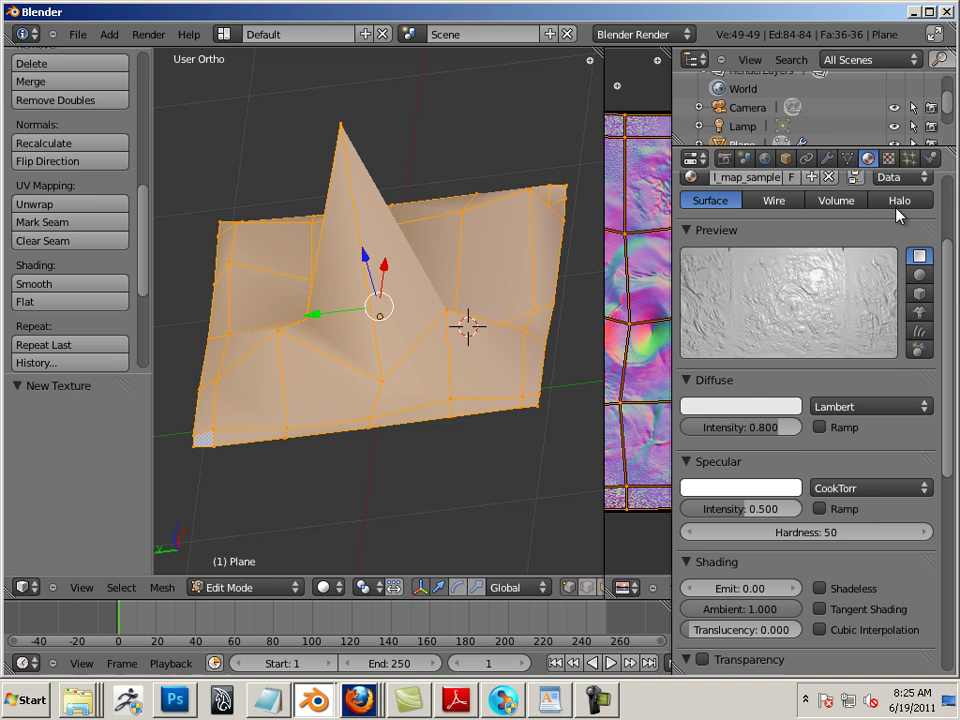
Change the normal map texture's mapping coordinates from Generated to UV
left_click(889, 162)
scroll(949, 400, "down", 8)
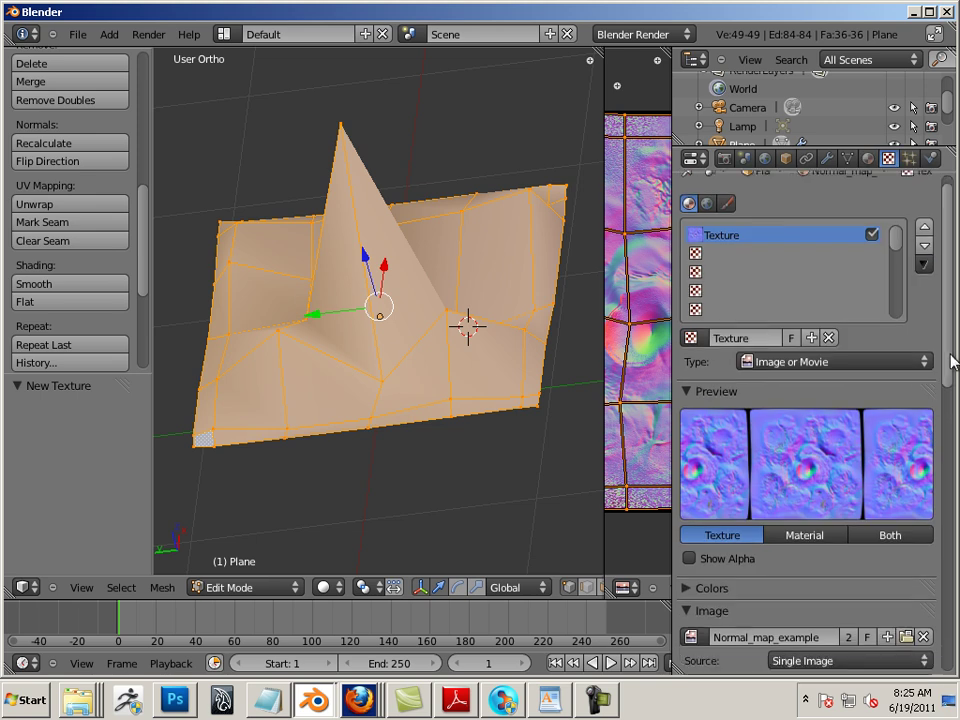
left_click_drag(952, 428, 950, 553)
left_click(840, 395)
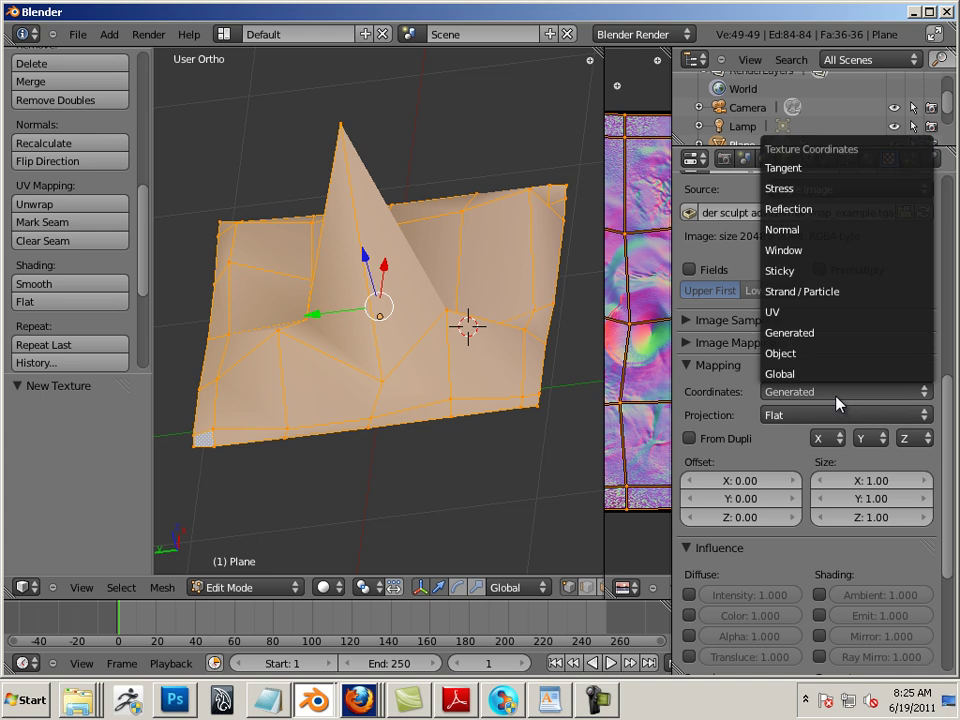
left_click(799, 313)
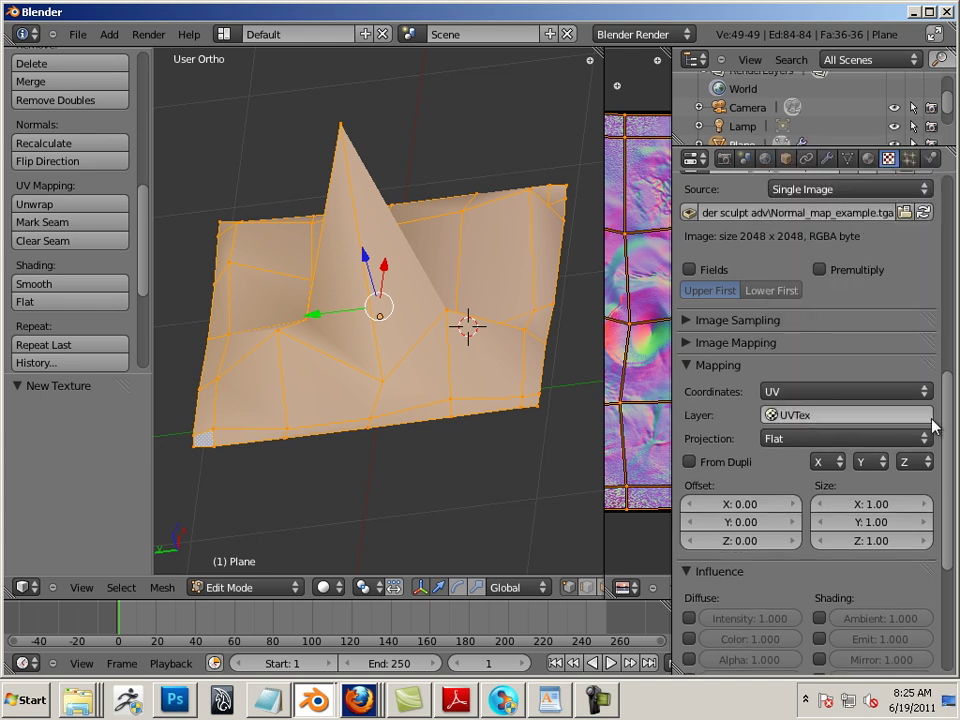
left_click(868, 158)
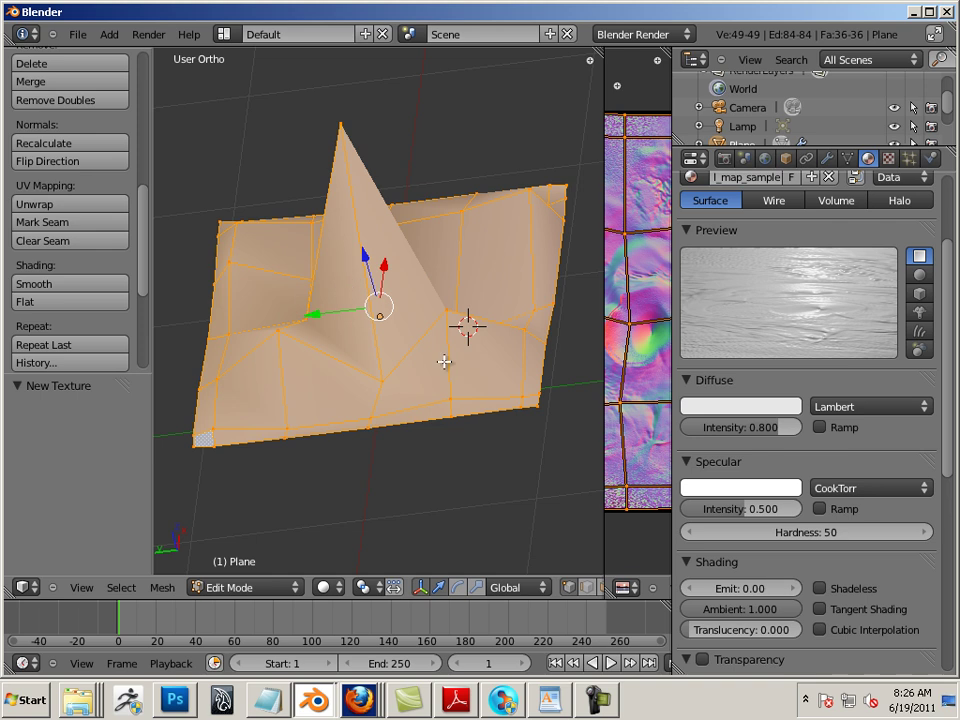
Switch the plane to Object Mode and show it in Textured shading with Alt+Z
left_click(254, 598)
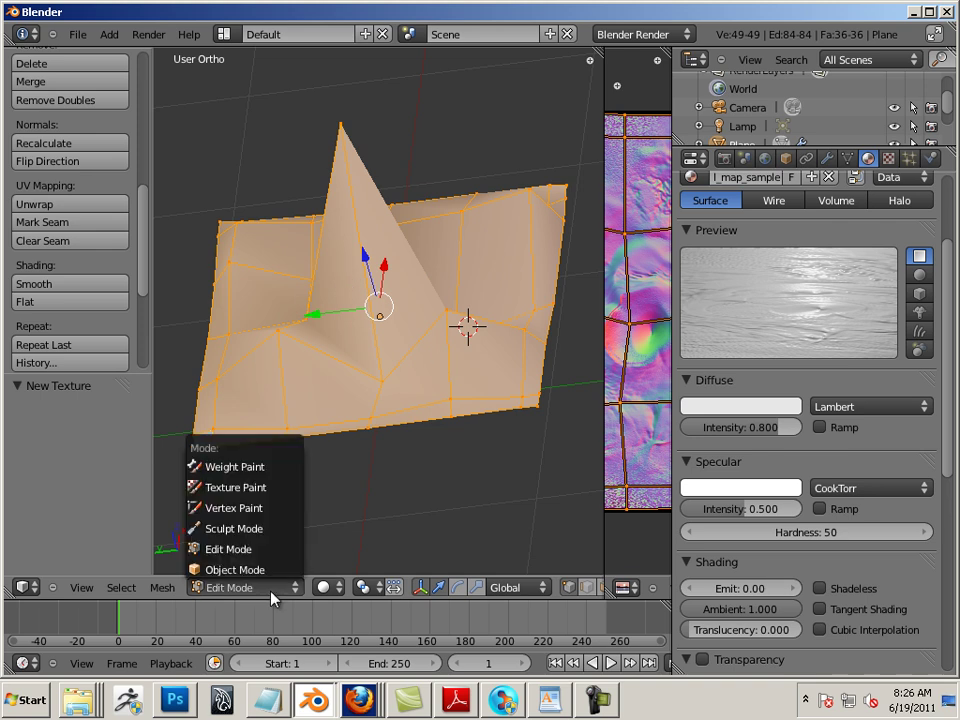
left_click(259, 575)
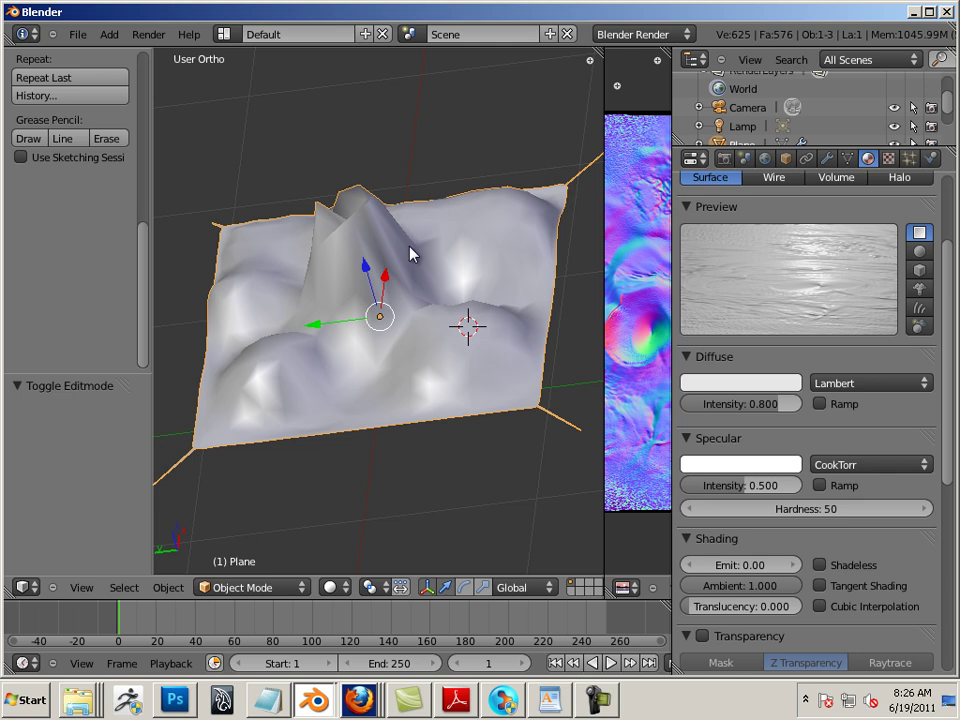
left_click(380, 224)
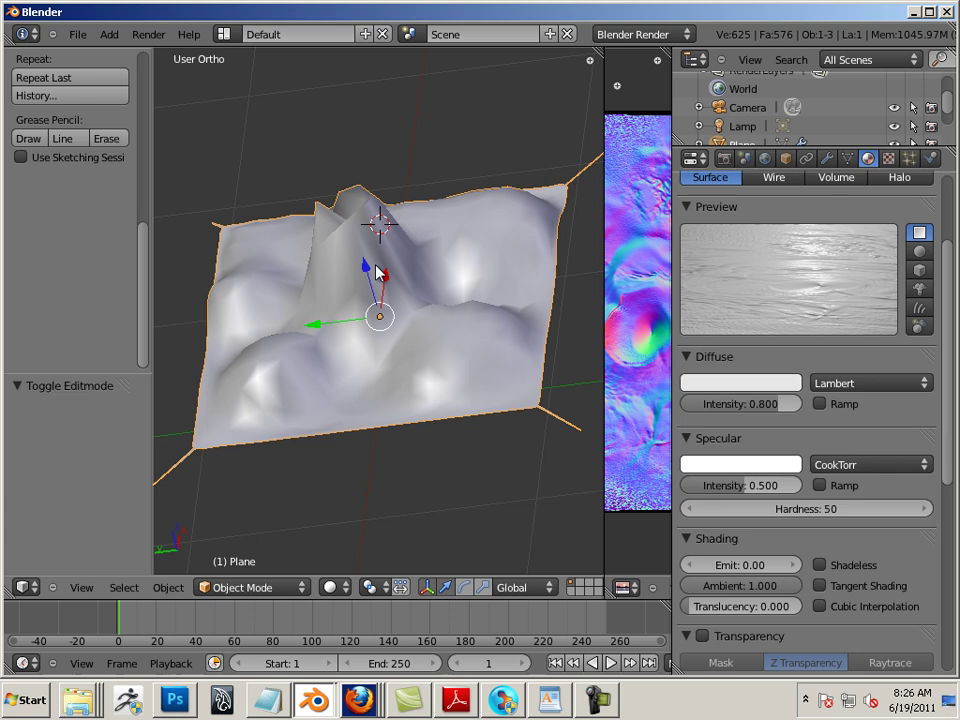
key("alt+z")
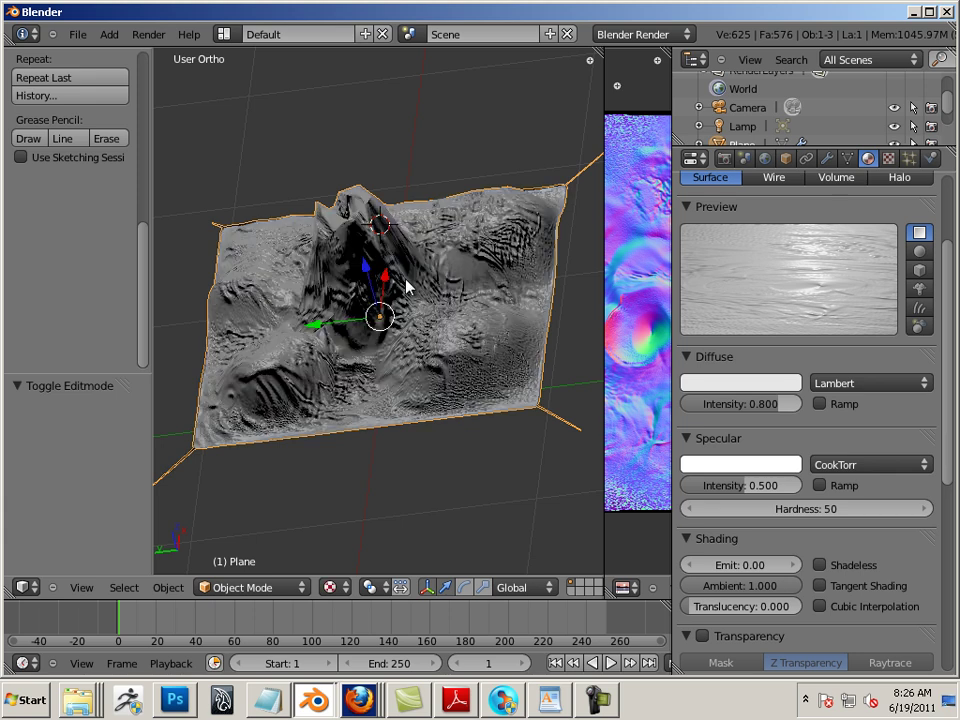
Orbit around the textured terrain to inspect the normal map relief
middle_click_drag(350, 482, 388, 497)
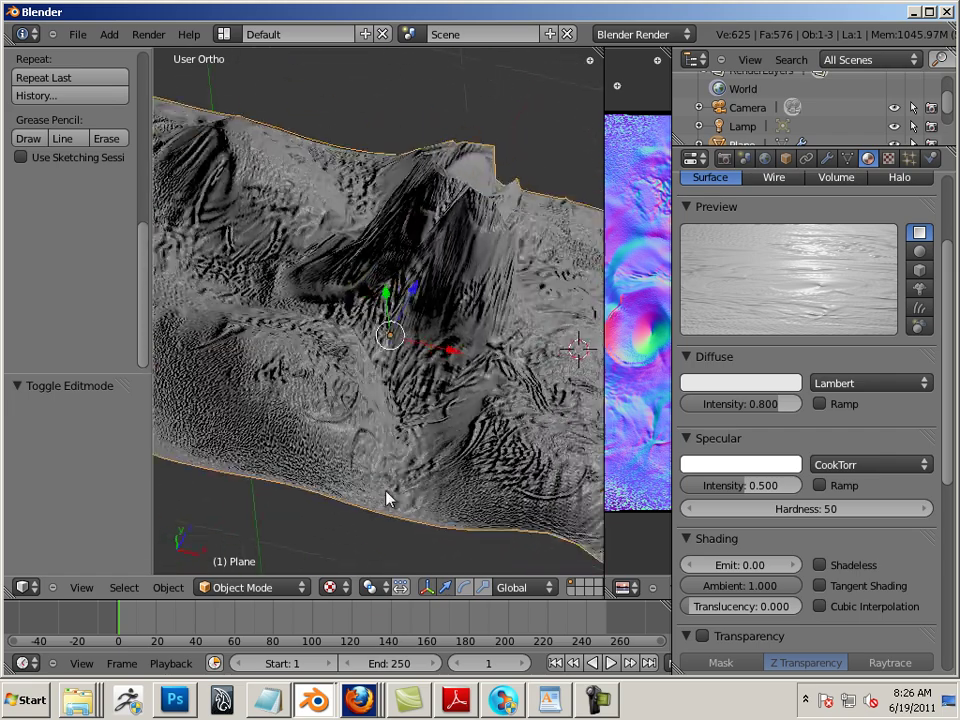
scroll(387, 497, "up", 5)
middle_click_drag(563, 543, 452, 468)
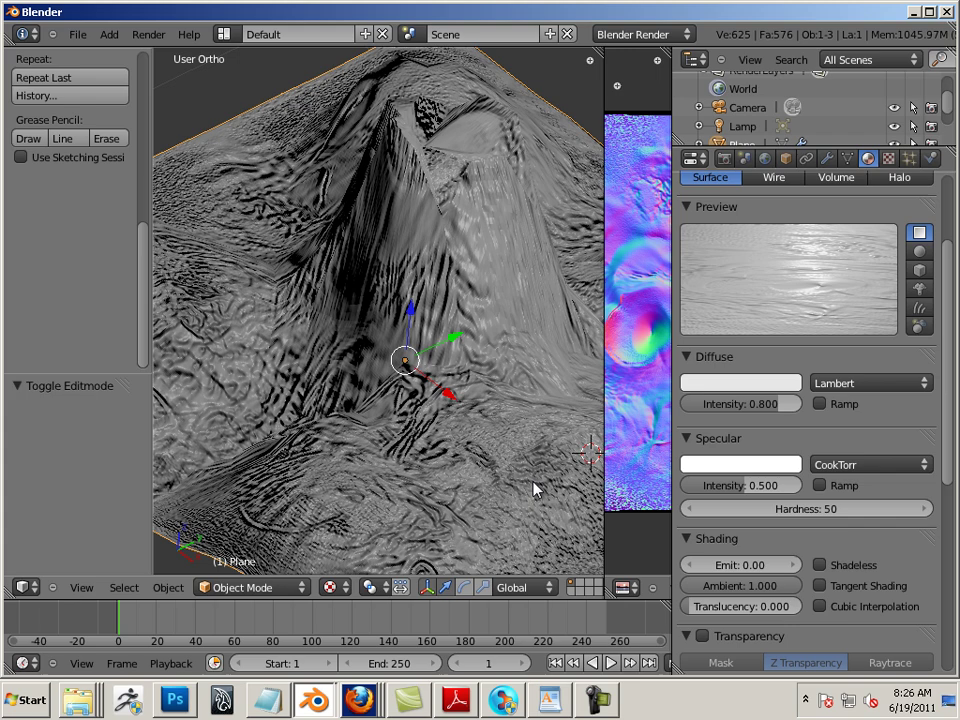
middle_click_drag(533, 489, 446, 357)
middle_click_drag(474, 270, 437, 330)
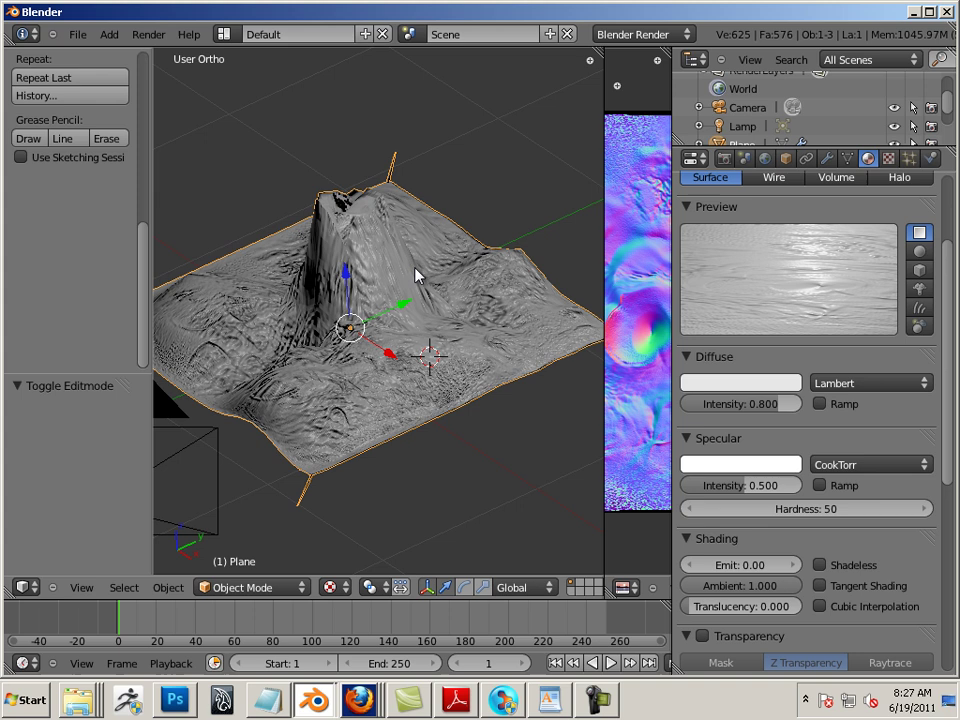
Raise the plane's Multires preview level from 2 to 4 in the modifier settings
left_click(826, 162)
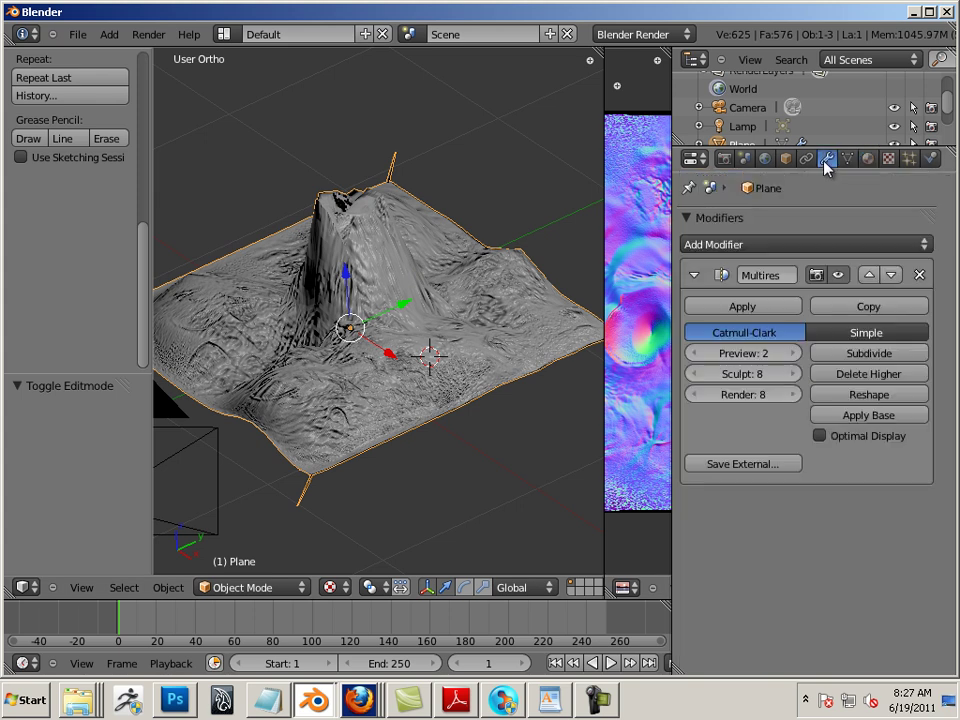
left_click(793, 355)
middle_click_drag(521, 313, 471, 334)
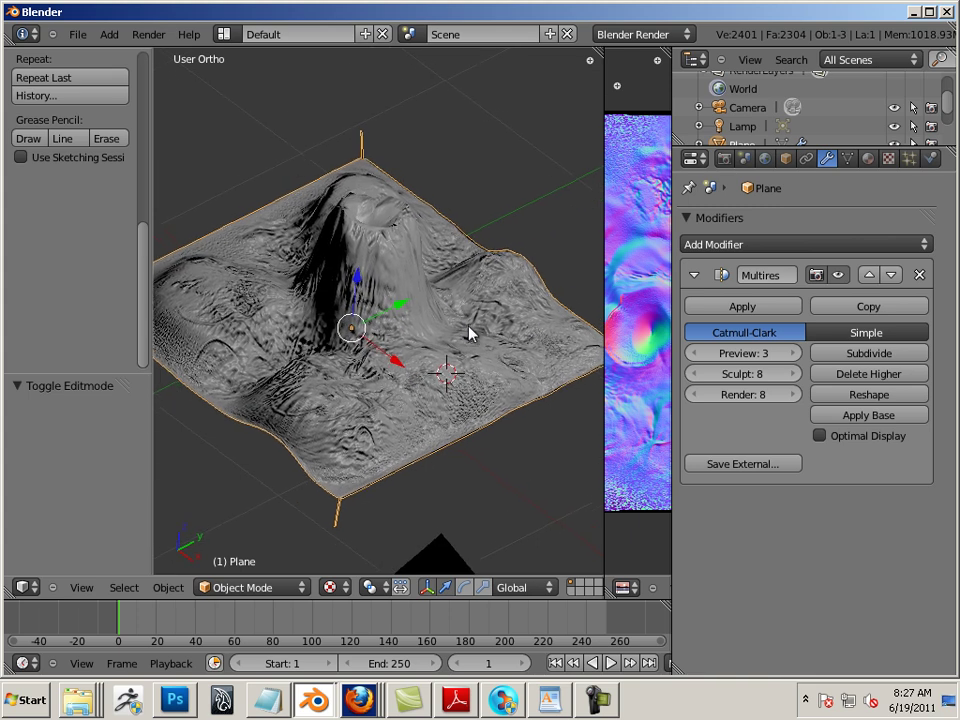
scroll(578, 378, "up", 3)
middle_click_drag(578, 378, 414, 396)
scroll(414, 396, "up", 3)
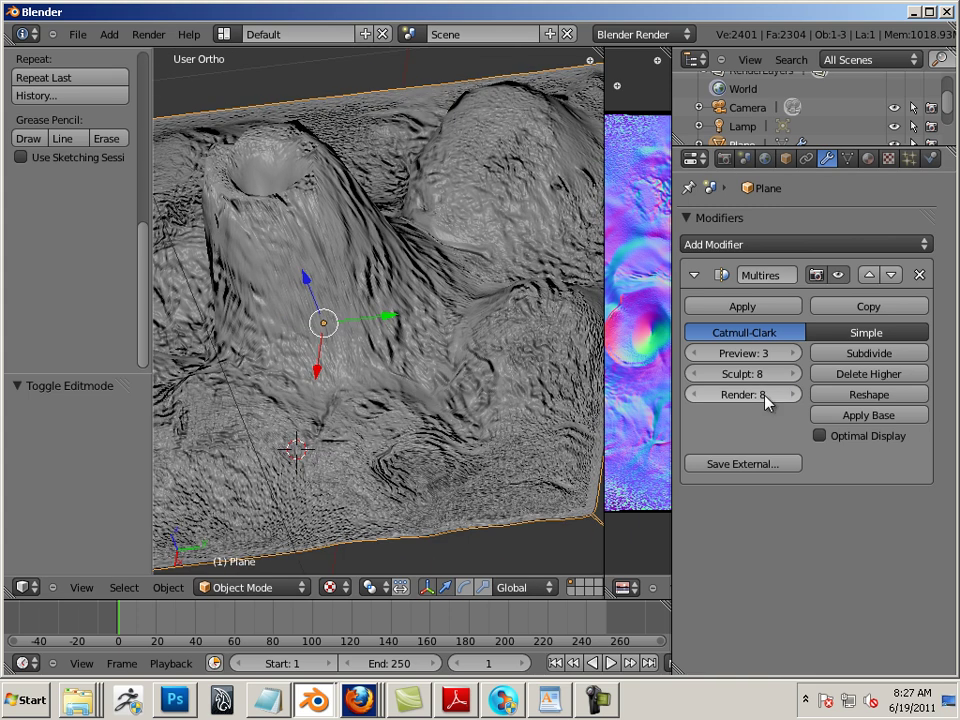
left_click(795, 354)
Move the terrain plane 0.282 units along Y and view it at a diagonal angle
key("g")
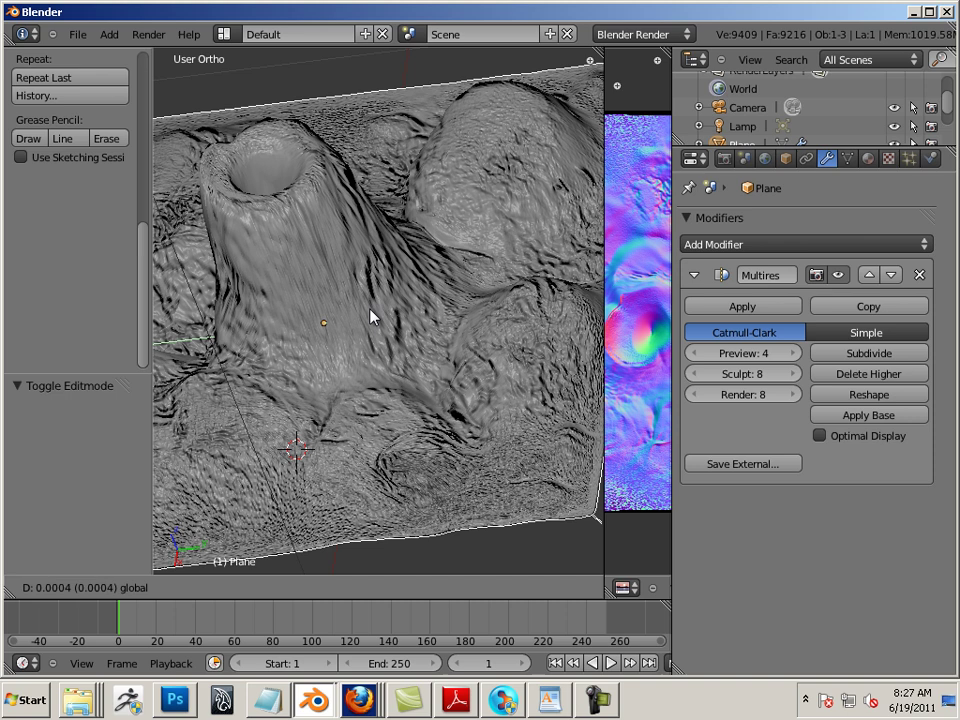
left_click(454, 302)
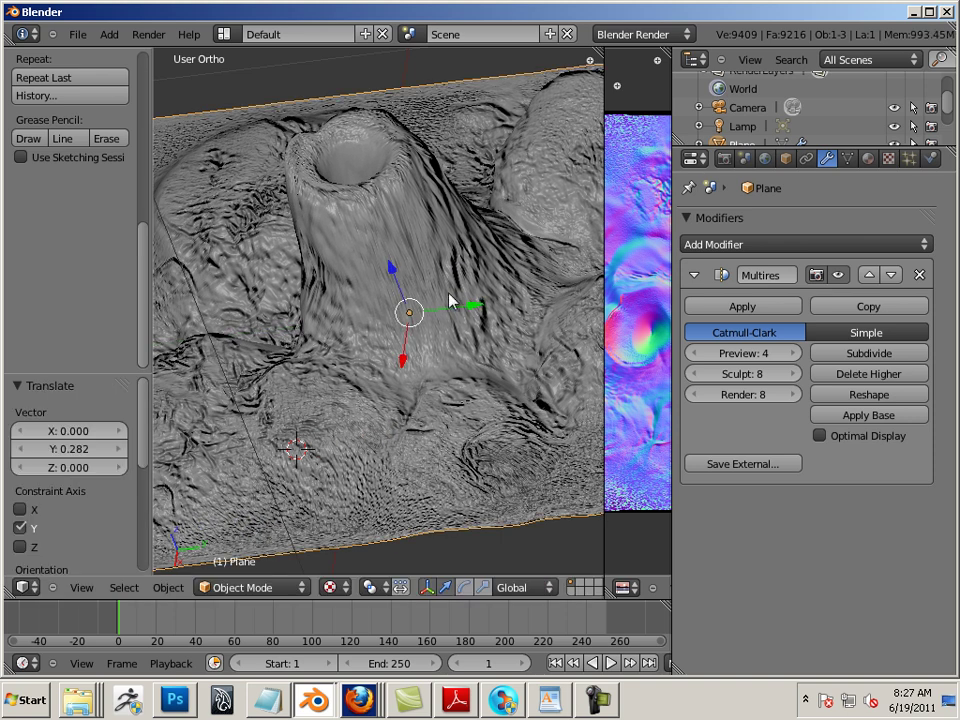
middle_click_drag(430, 300, 272, 278)
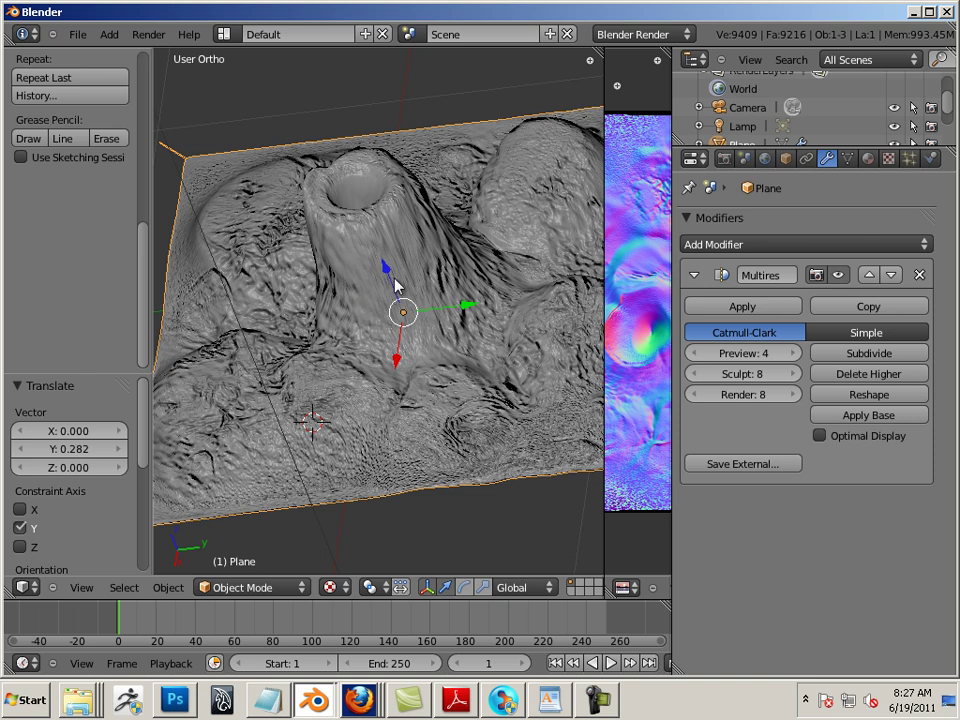
middle_click_drag(514, 497, 557, 450)
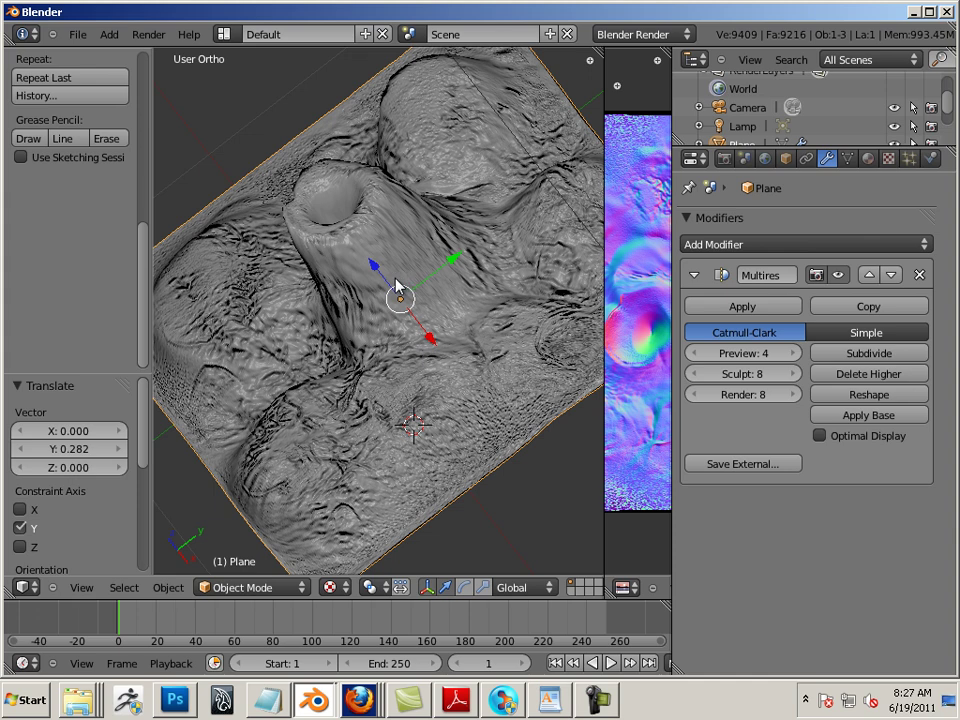
mouse_move(512, 504)
middle_mouse_down()
mouse_move(568, 439)
mouse_move(572, 476)
mouse_move(589, 489)
mouse_move(495, 446)
mouse_move(276, 380)
middle_mouse_up()
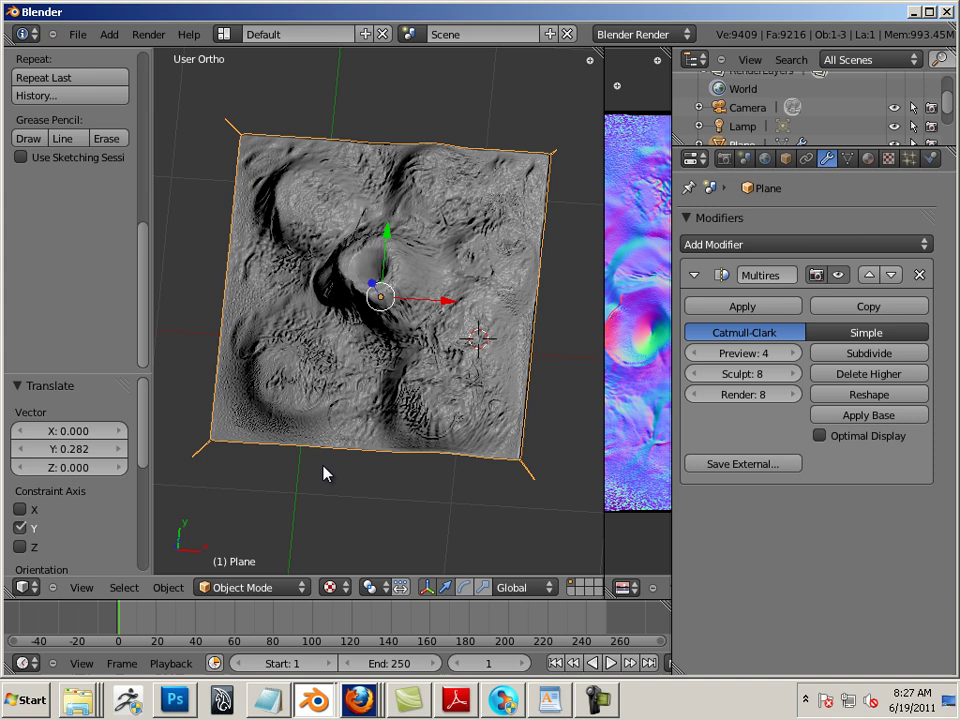
mouse_move(325, 473)
middle_mouse_down()
mouse_move(317, 330)
mouse_move(284, 313)
mouse_move(392, 358)
middle_mouse_up()
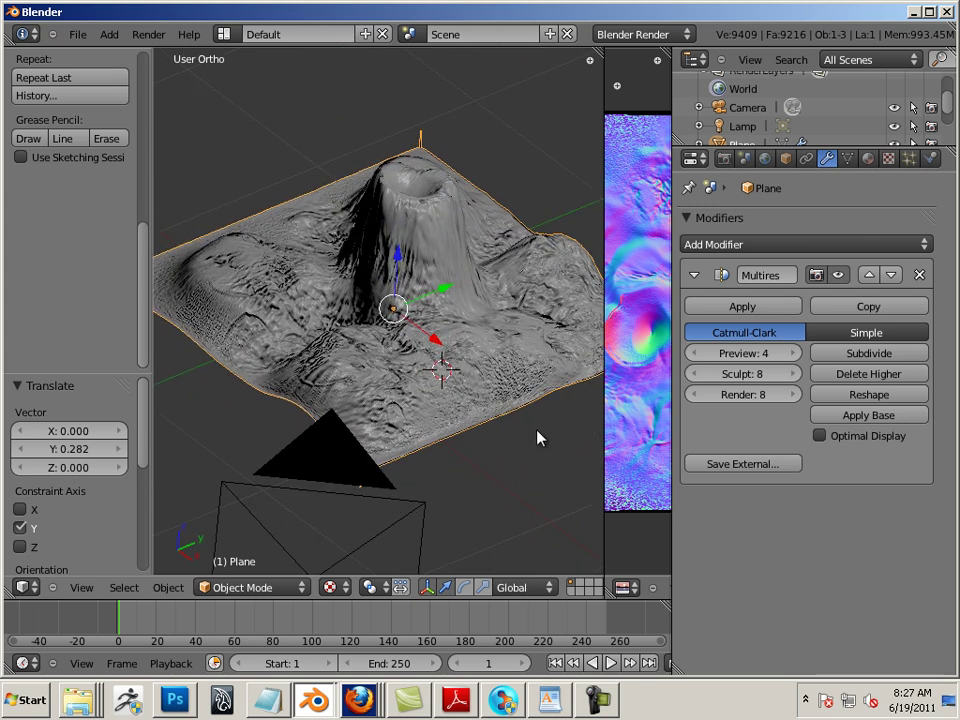
middle_click_drag(528, 436, 423, 441)
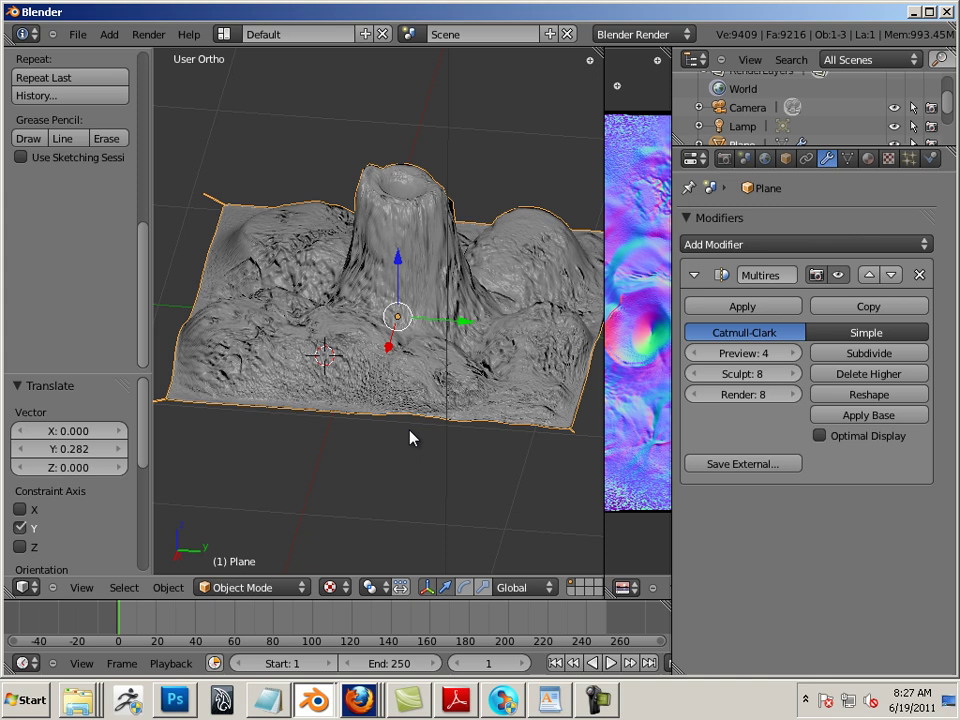
scroll(466, 433, "down", 1)
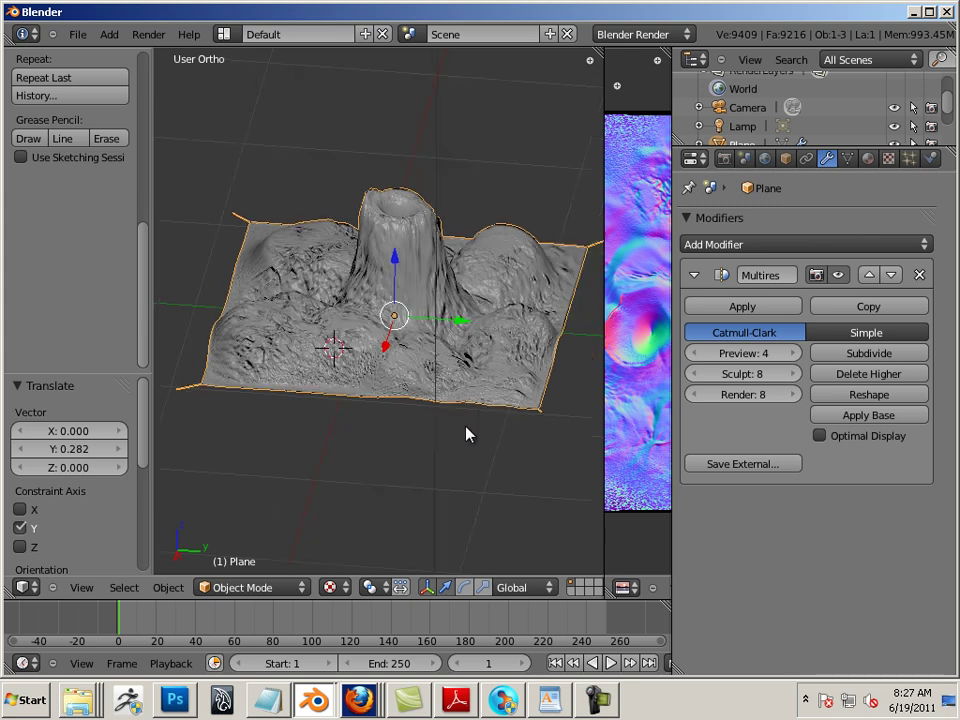